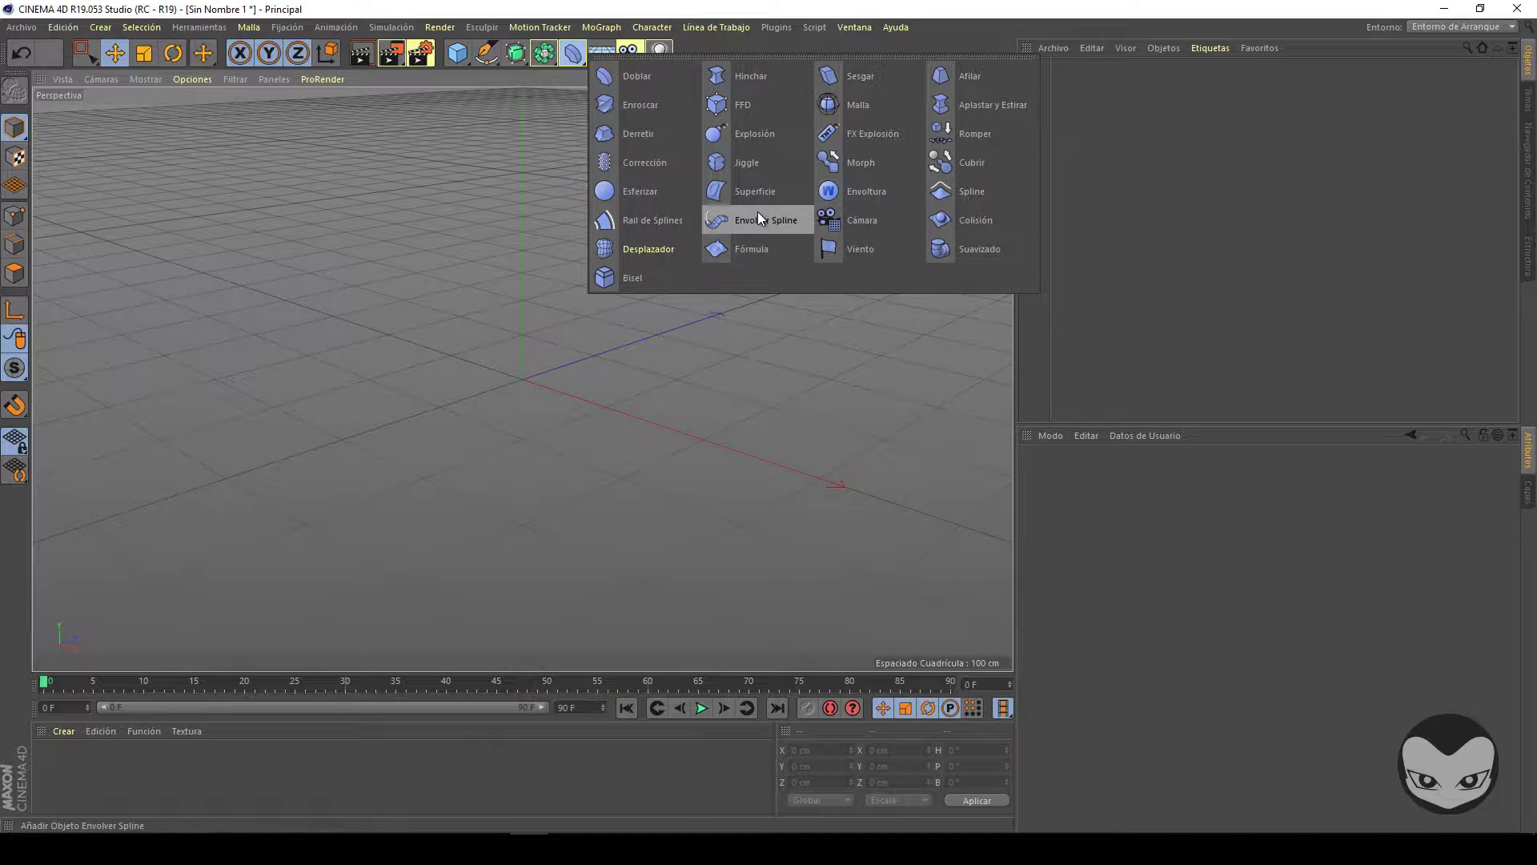
- Create a cube and add a Doblar (bend) deformer nested under it as its child
click(457, 53)
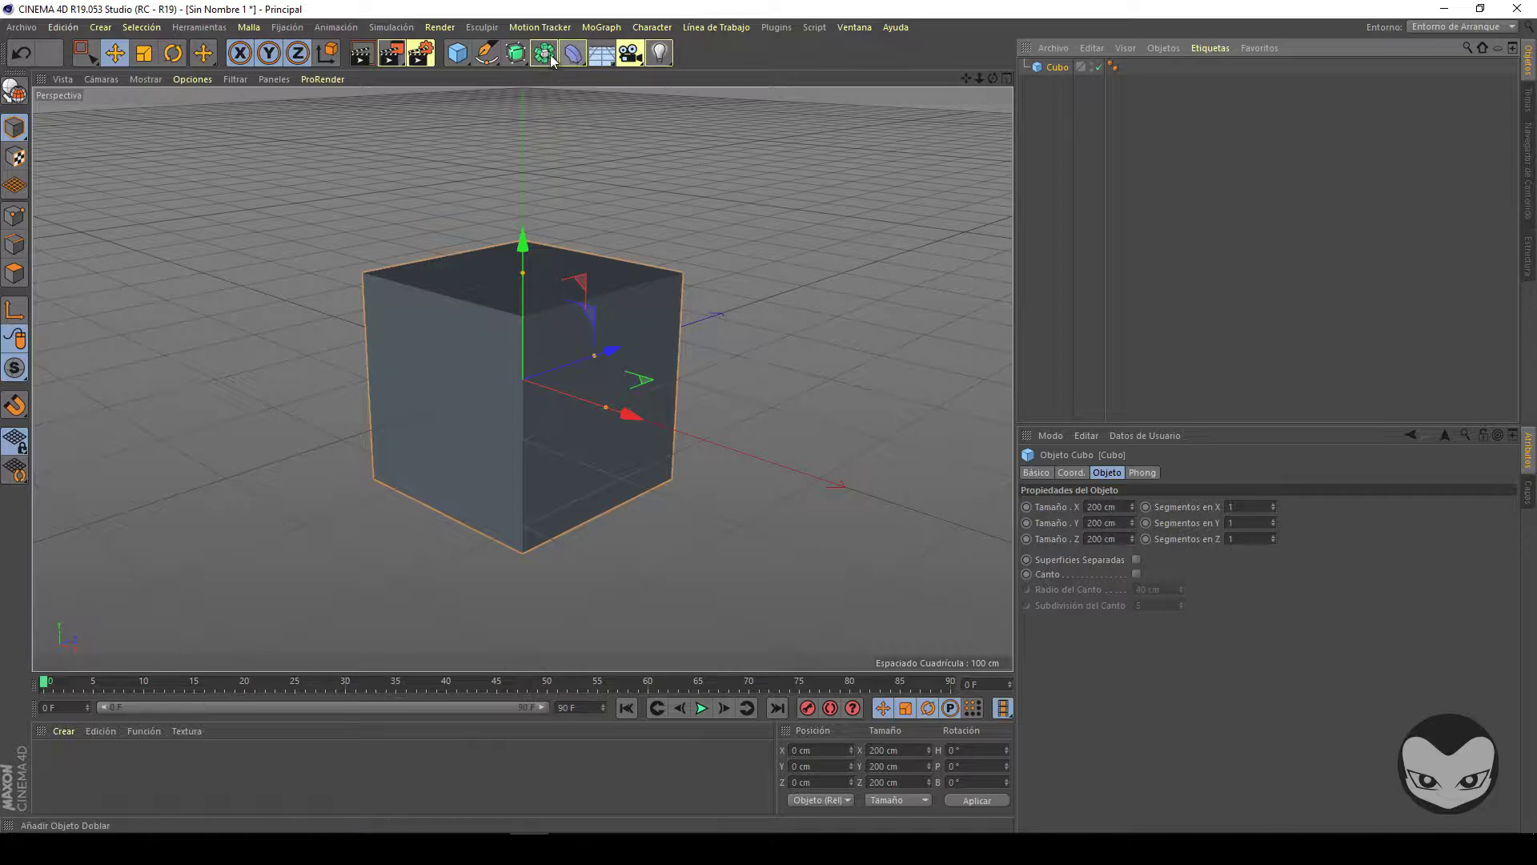
drag(548, 58, 618, 74)
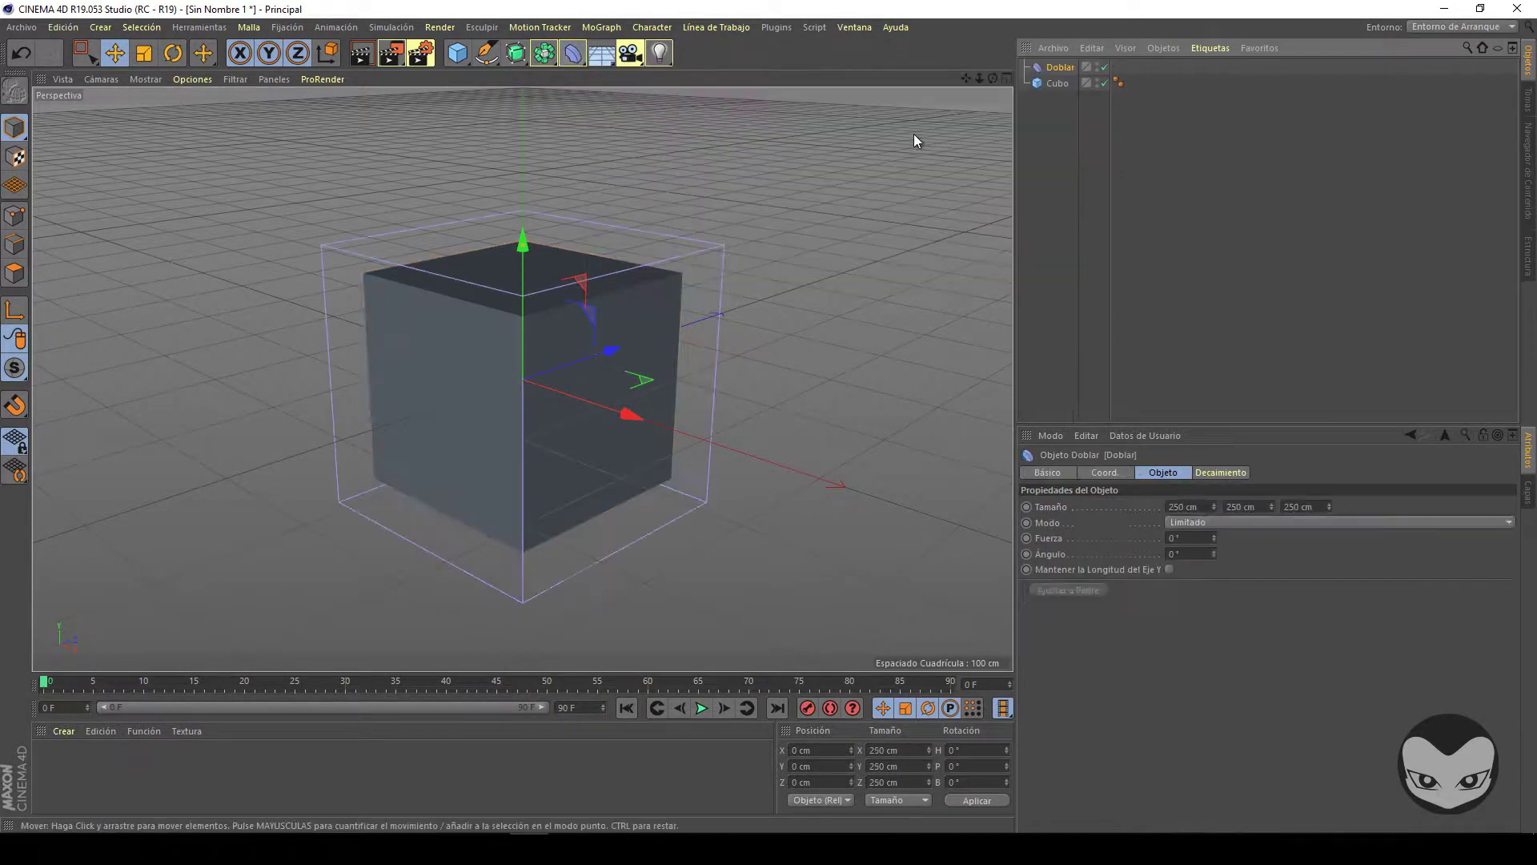
click(1052, 85)
click(1060, 69)
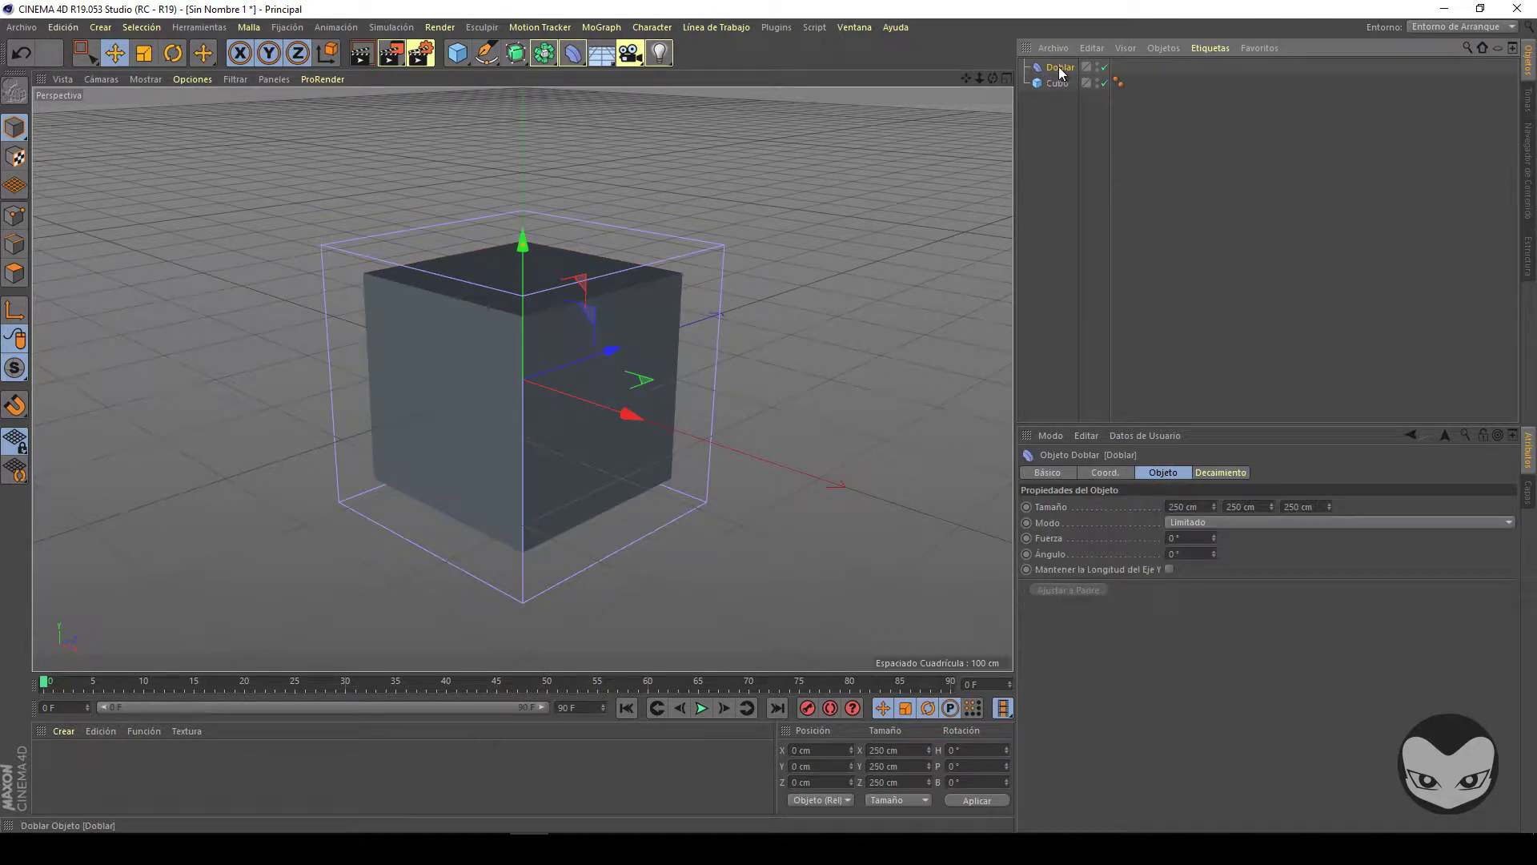
drag(1060, 72, 1060, 83)
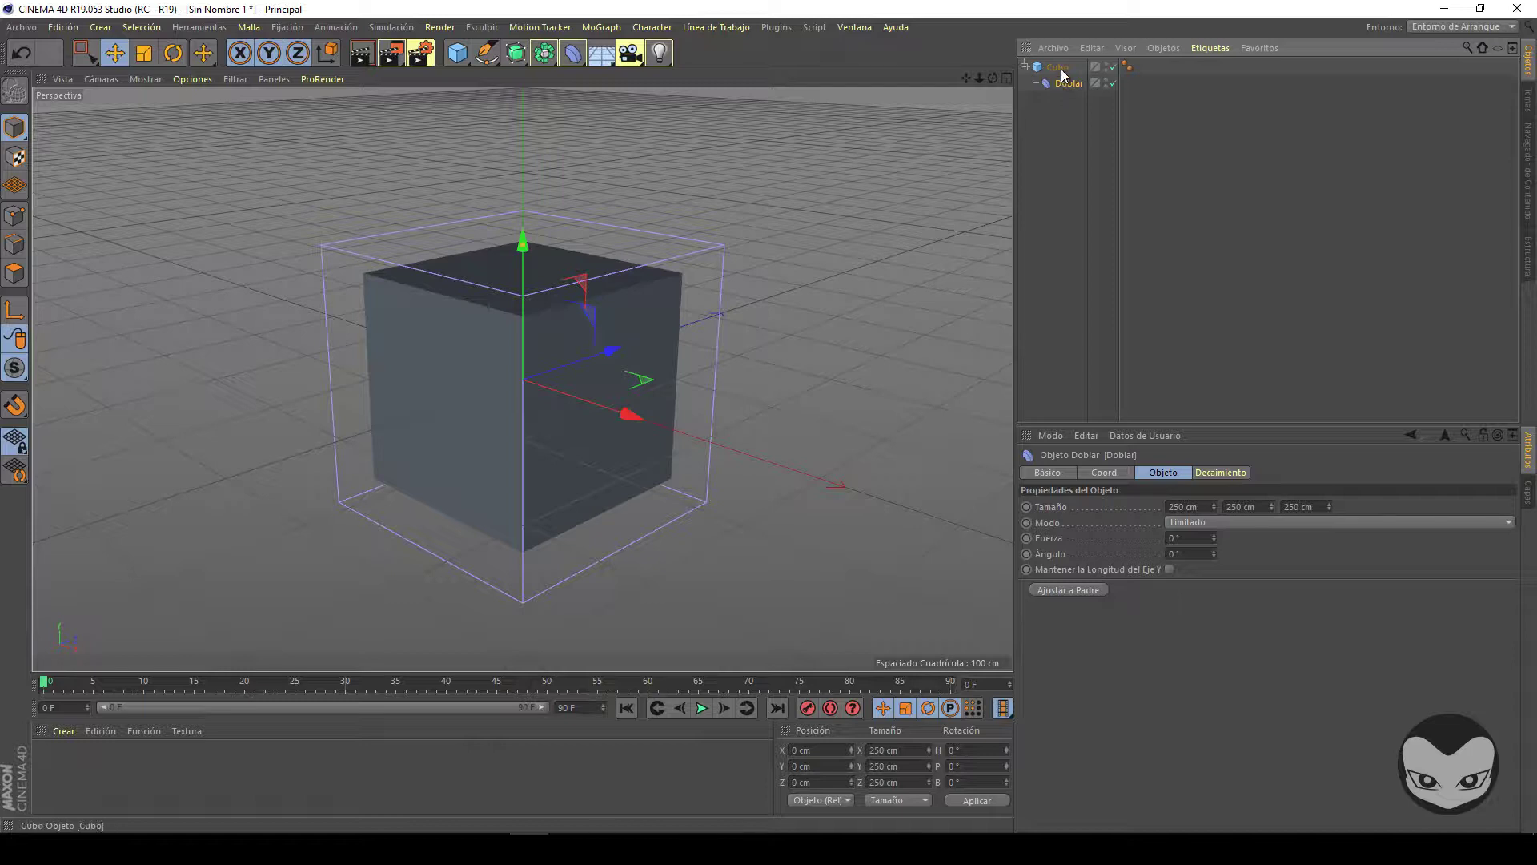
- Fit the Doblar deformer's cage to its parent cube
click(1056, 70)
click(1070, 84)
click(1073, 589)
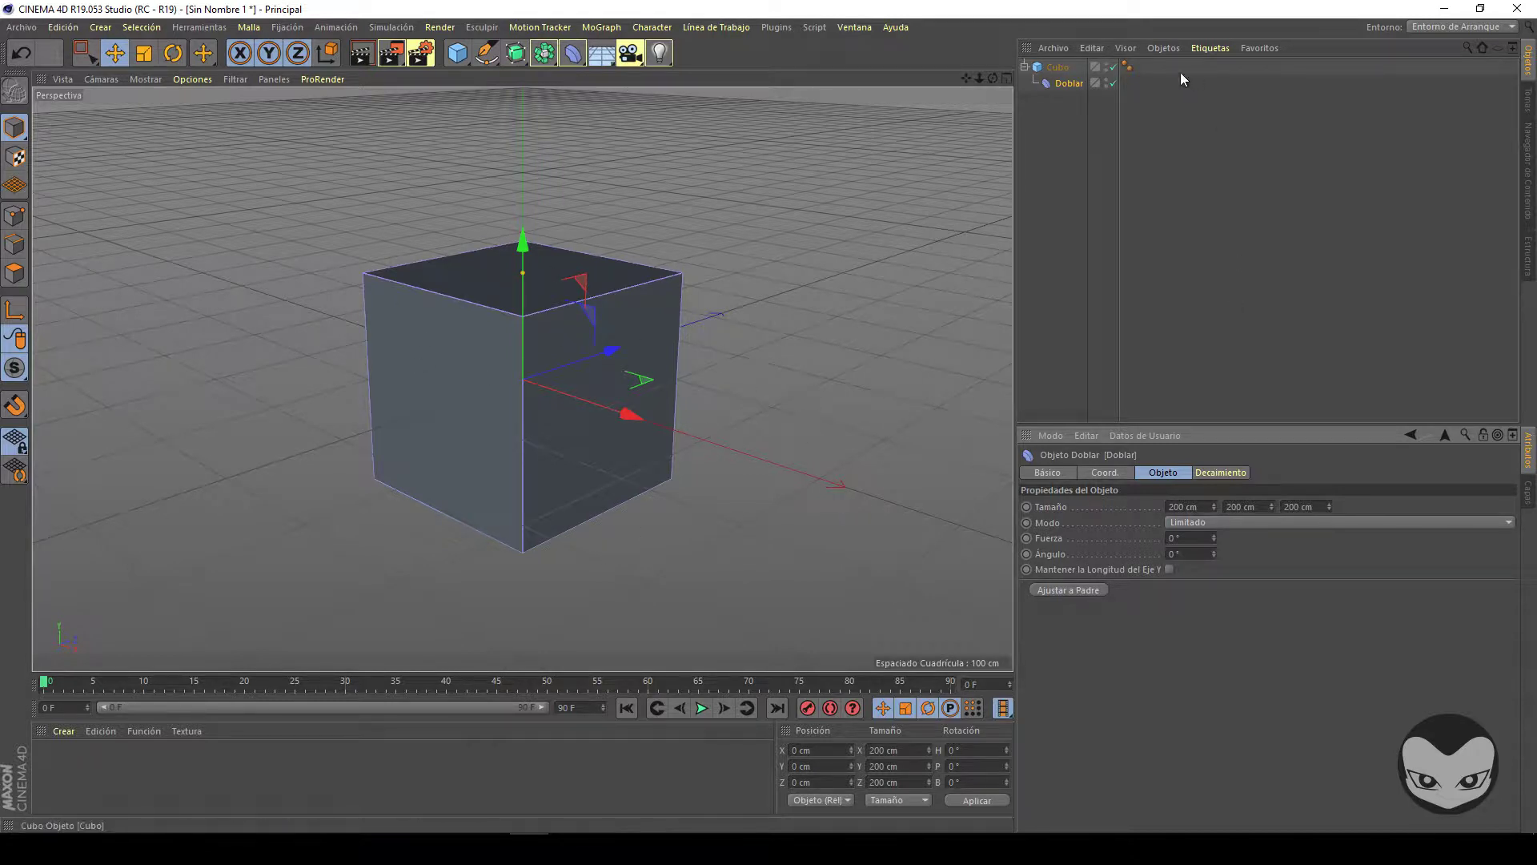
- Take the Doblar deformer out of the cube, move it to about -672 cm in X, and move the cube to about 725 cm in Z
click(1055, 68)
click(1063, 83)
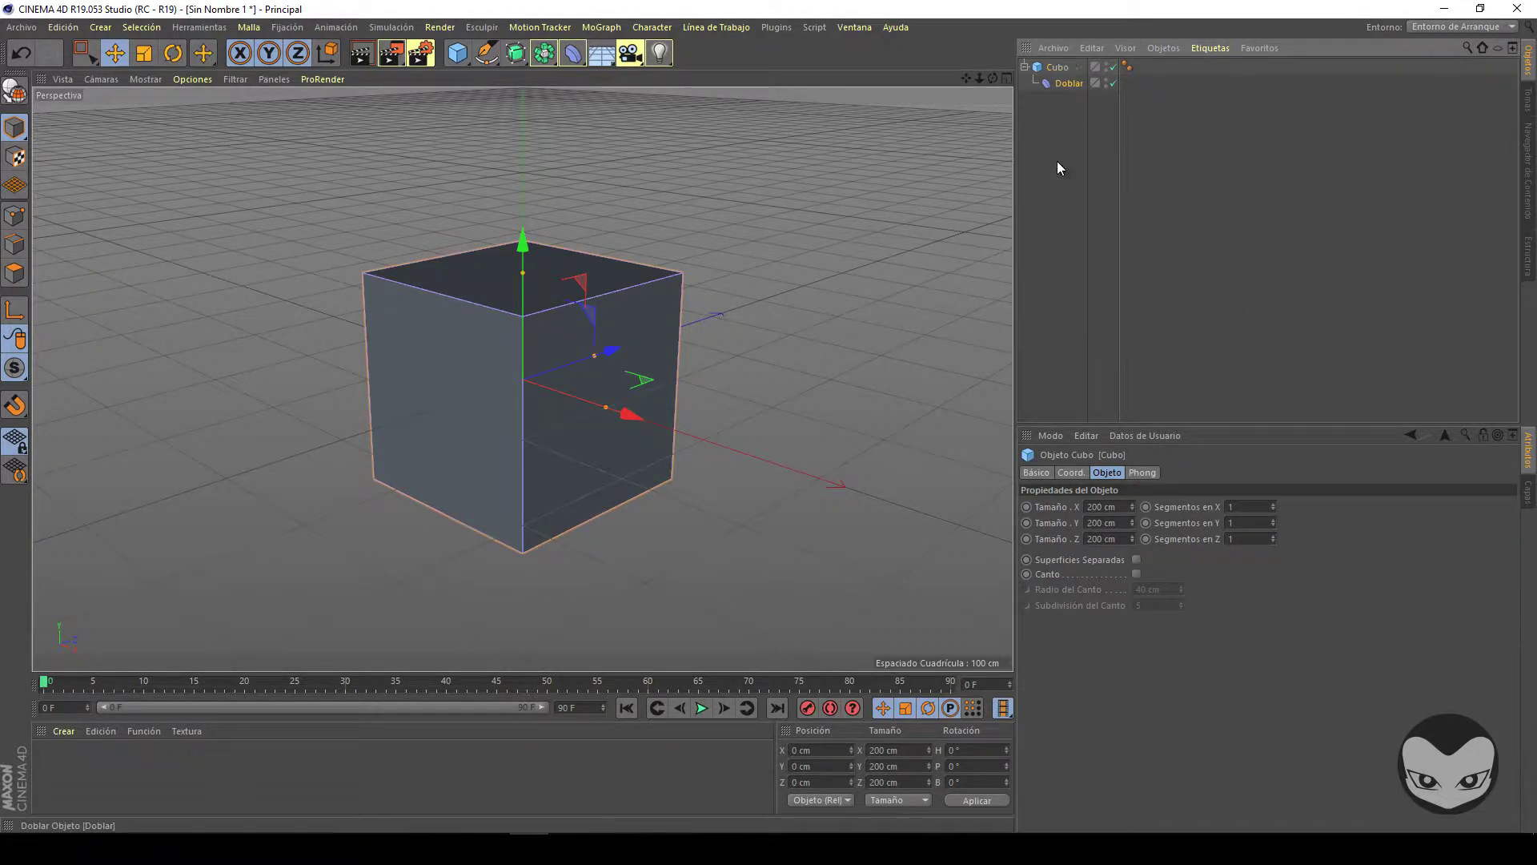
drag(626, 411, 368, 307)
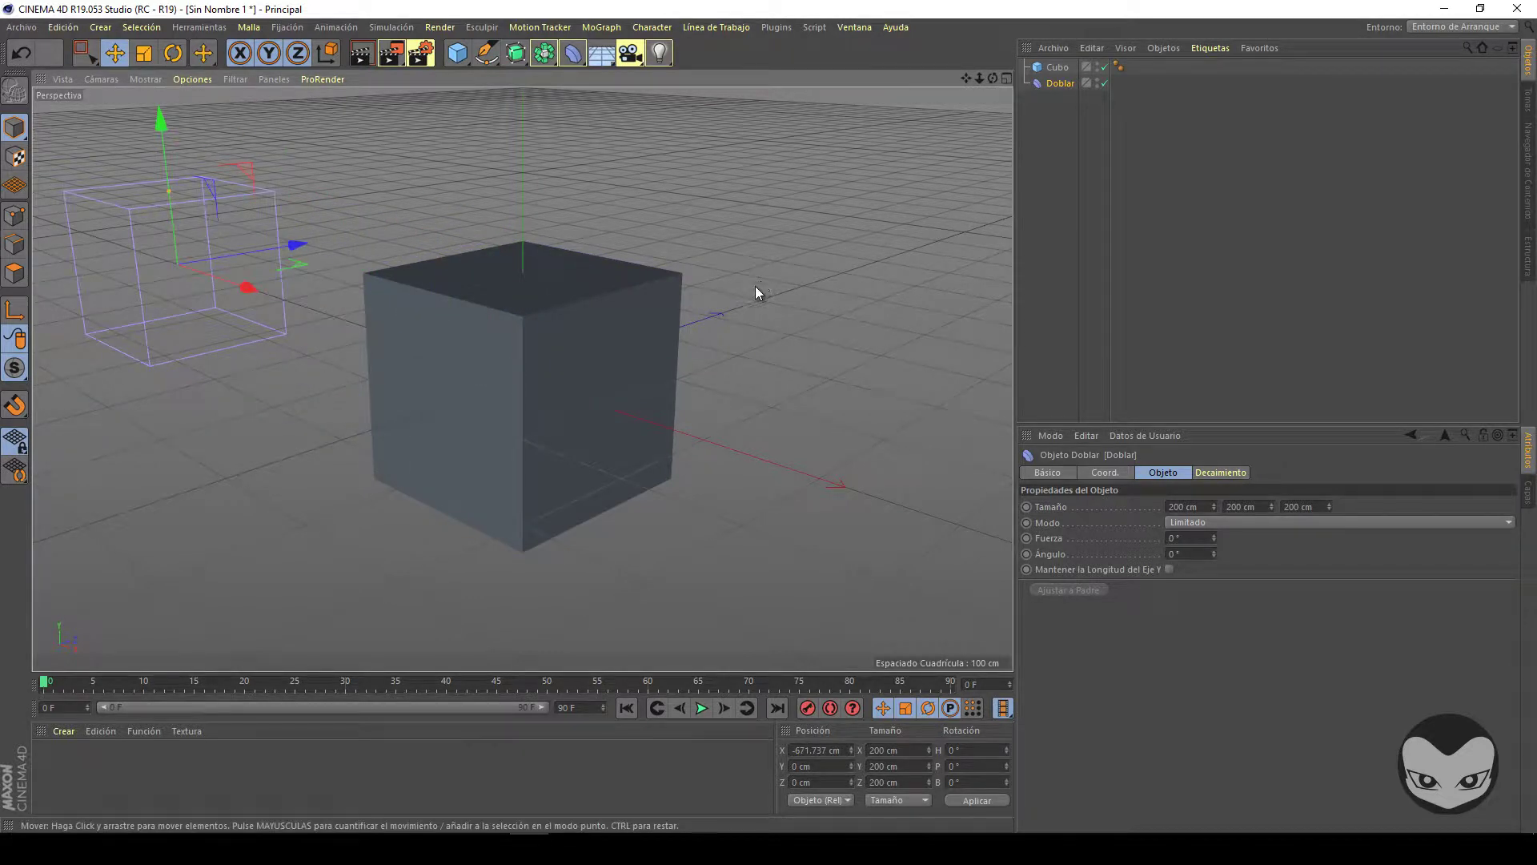
click(600, 344)
drag(609, 350, 885, 240)
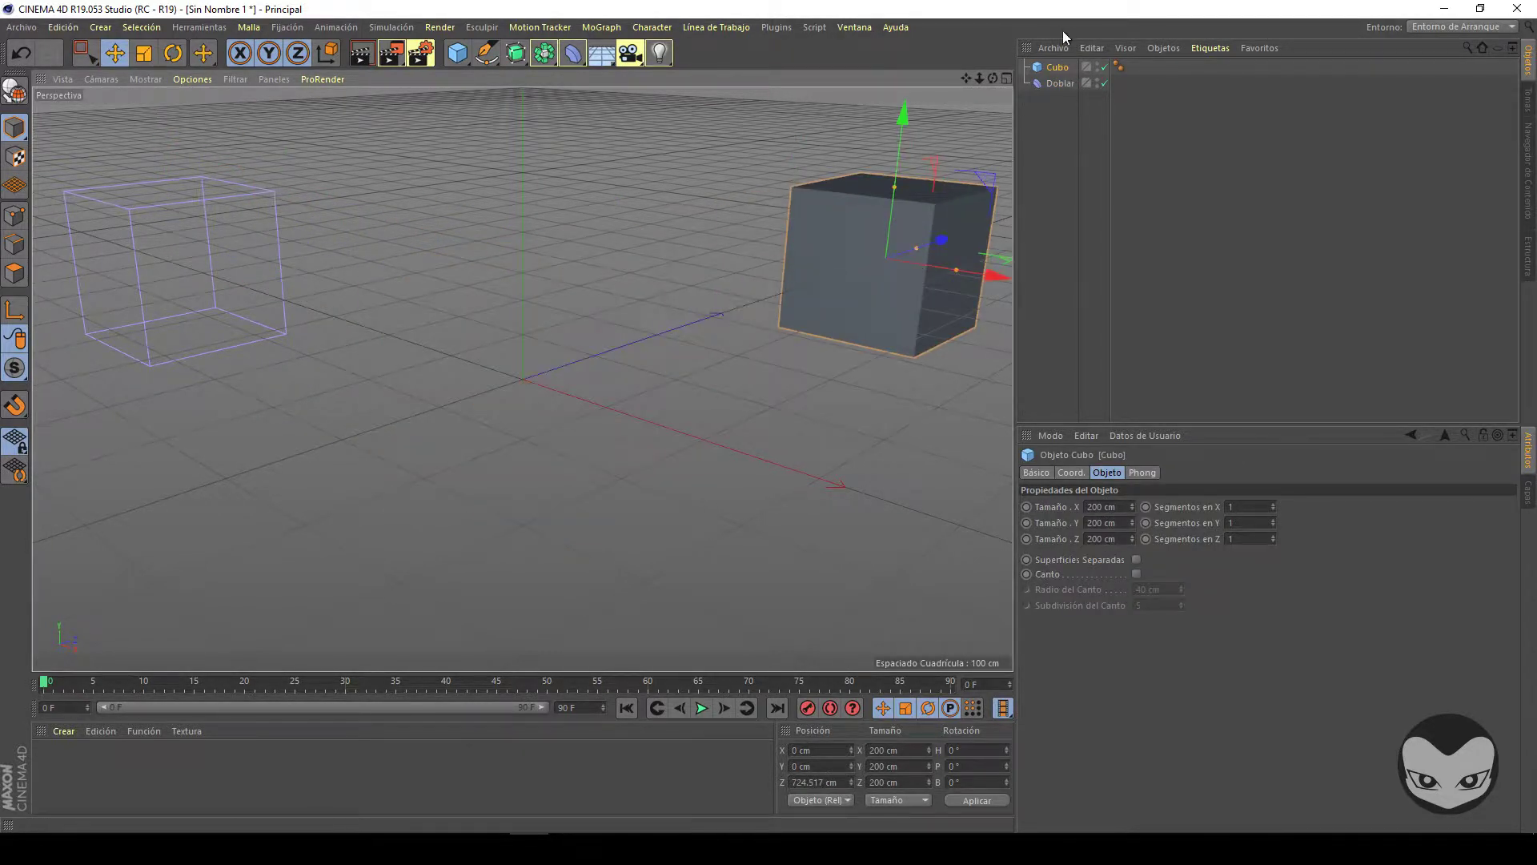
- Nest the displaced Doblar deformer under the cube again and fit it to its parent
drag(1060, 83, 1058, 74)
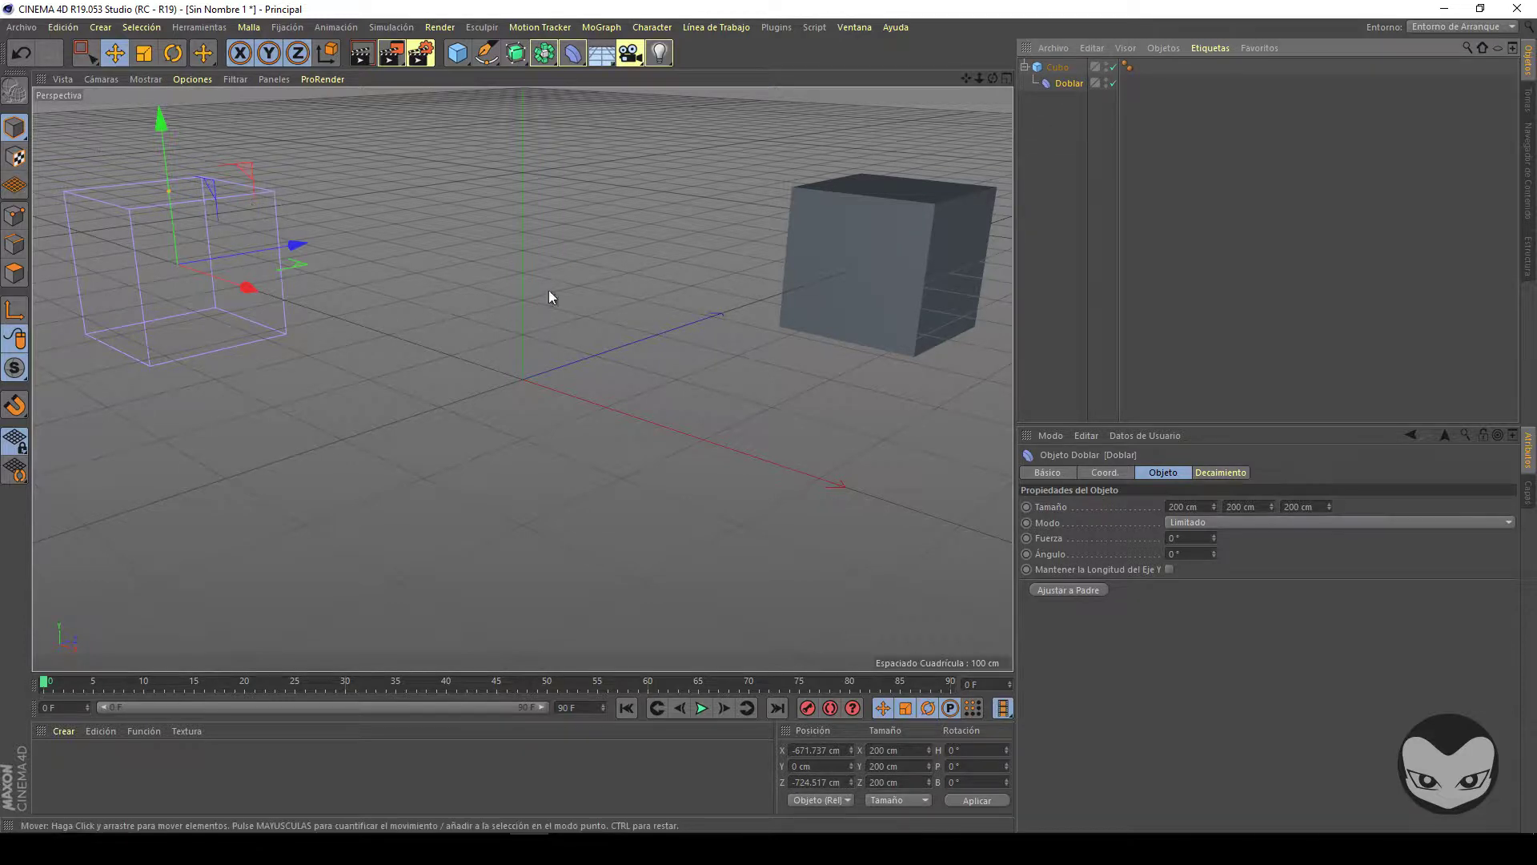
click(1059, 589)
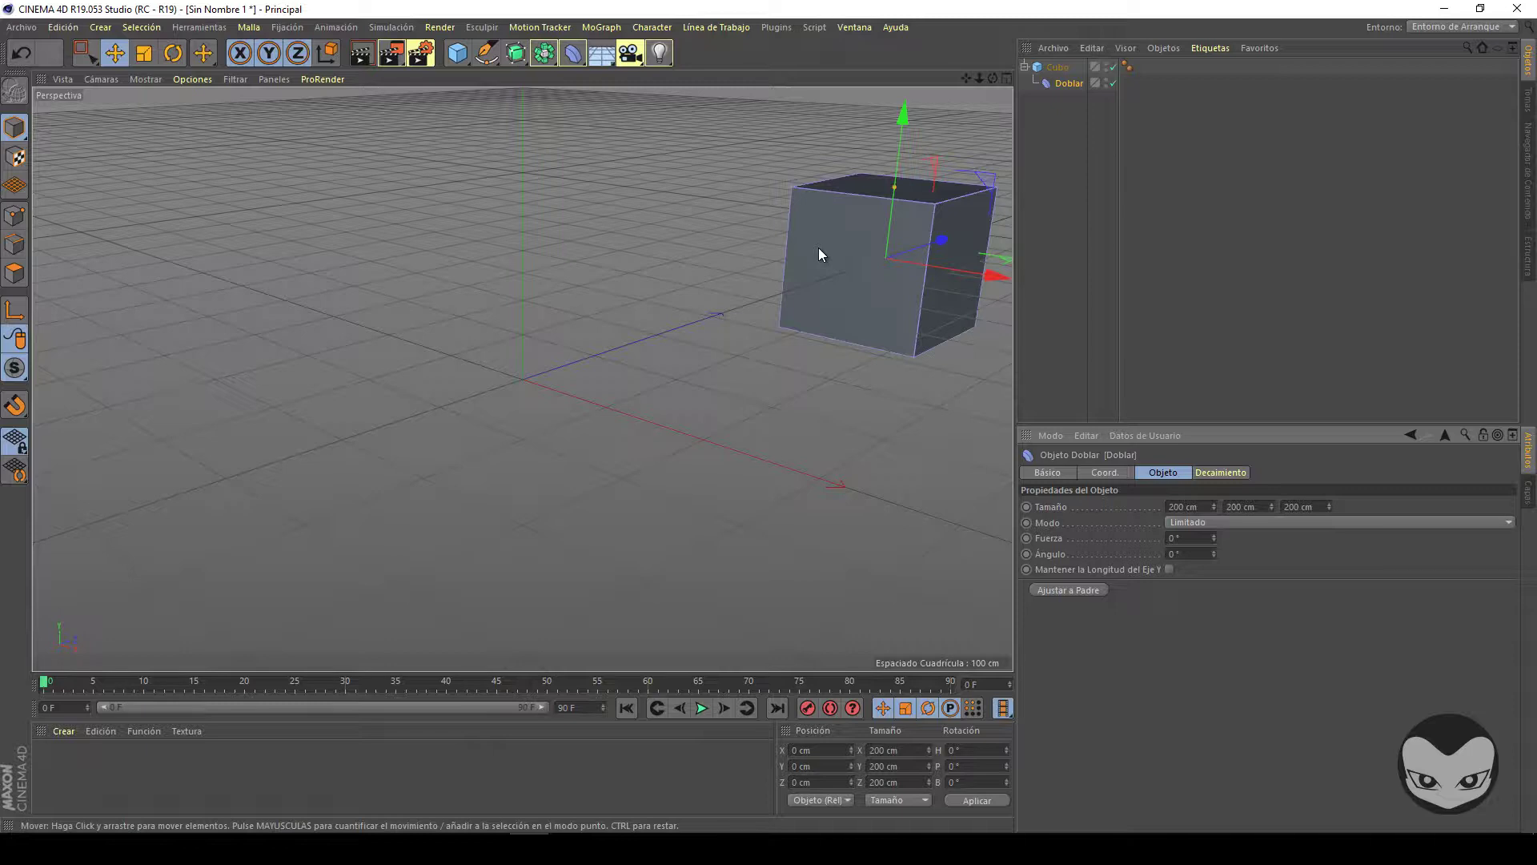
- Undo the fitting, the nesting and the moves of the cube and the Doblar deformer
key(ctrl+z)
key(ctrl+z)
key(ctrl+z)
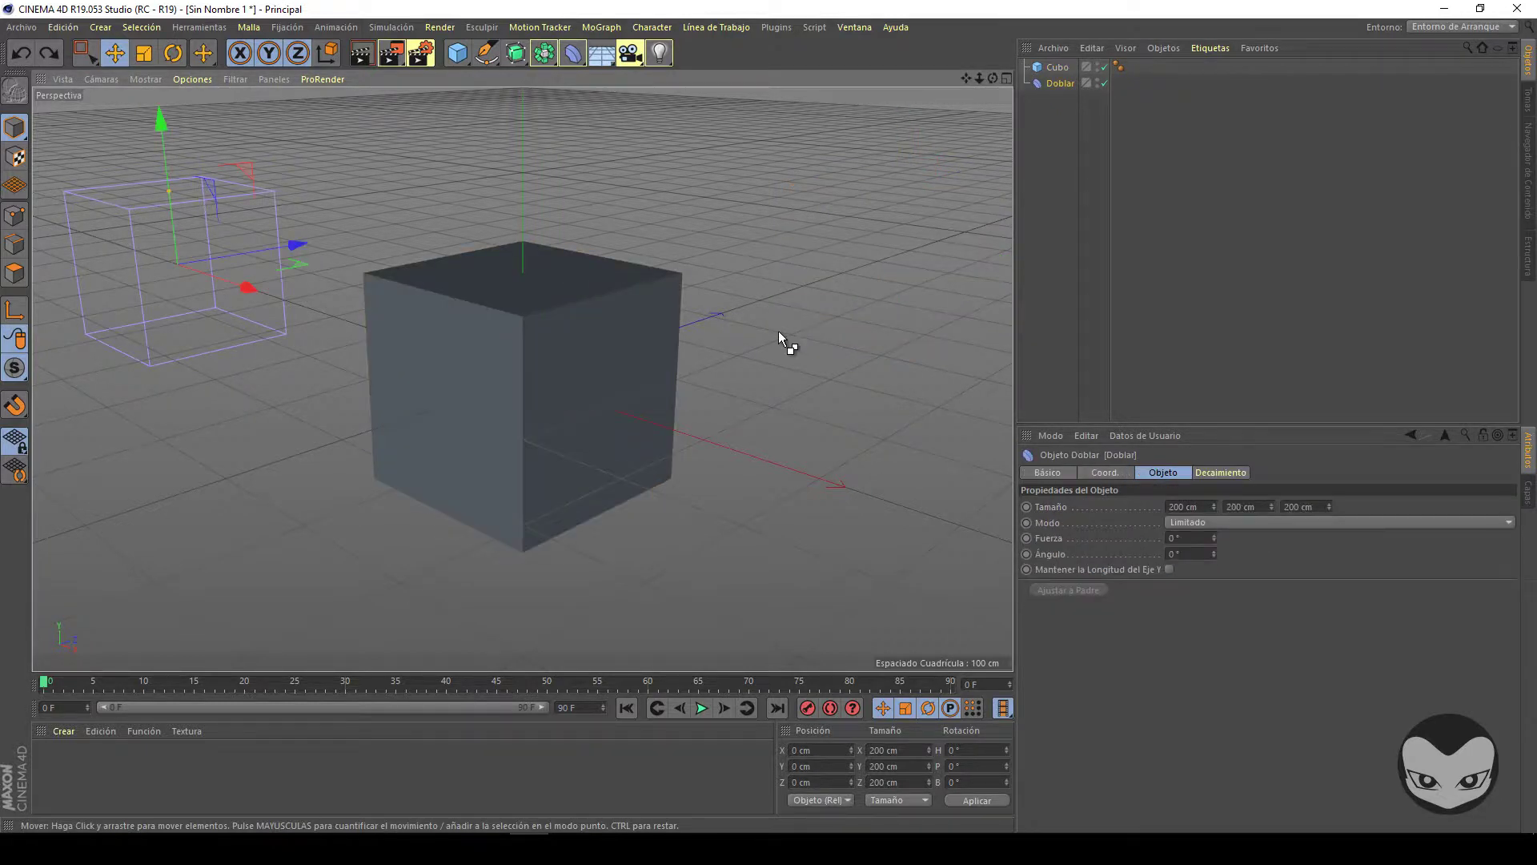
key(ctrl+y)
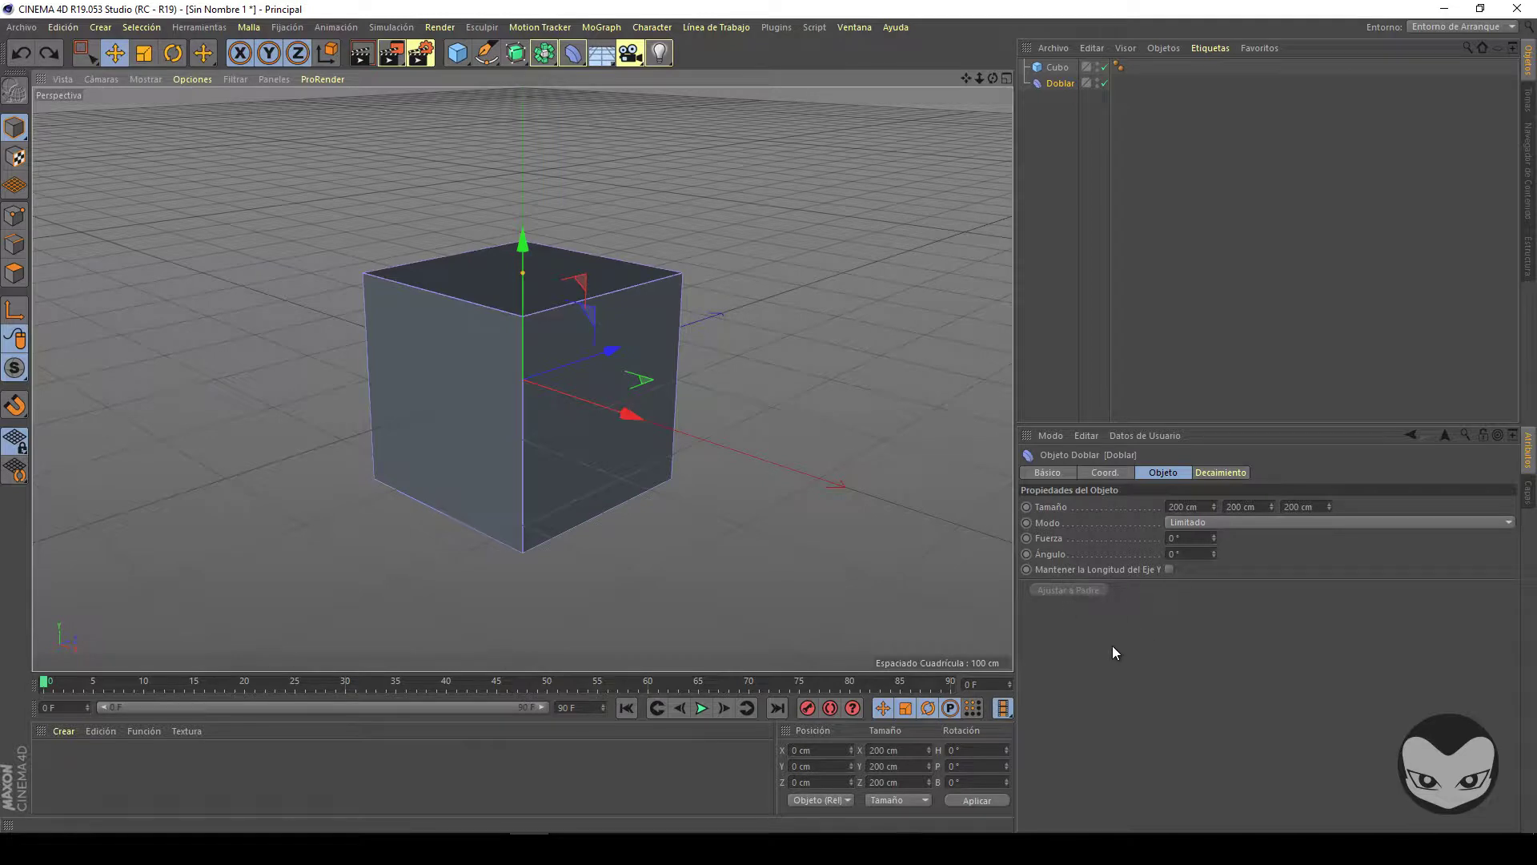
- Resize the Doblar deformer to 285 × 278 × 316 cm, then nest it under the cube and fit it to its parent
drag(1214, 506, 1393, 528)
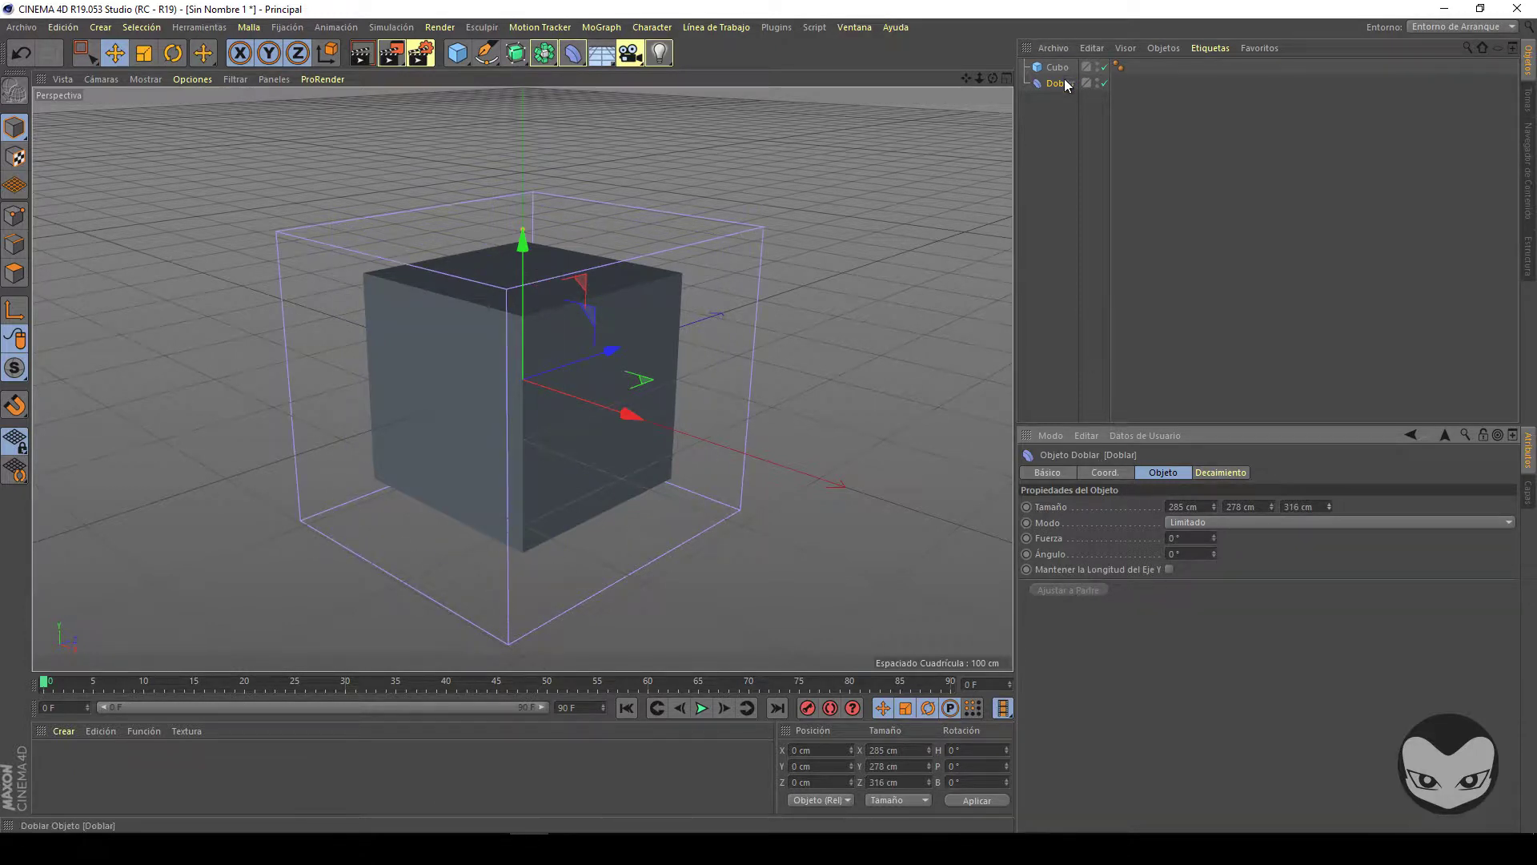
drag(1062, 81, 1063, 68)
click(1069, 589)
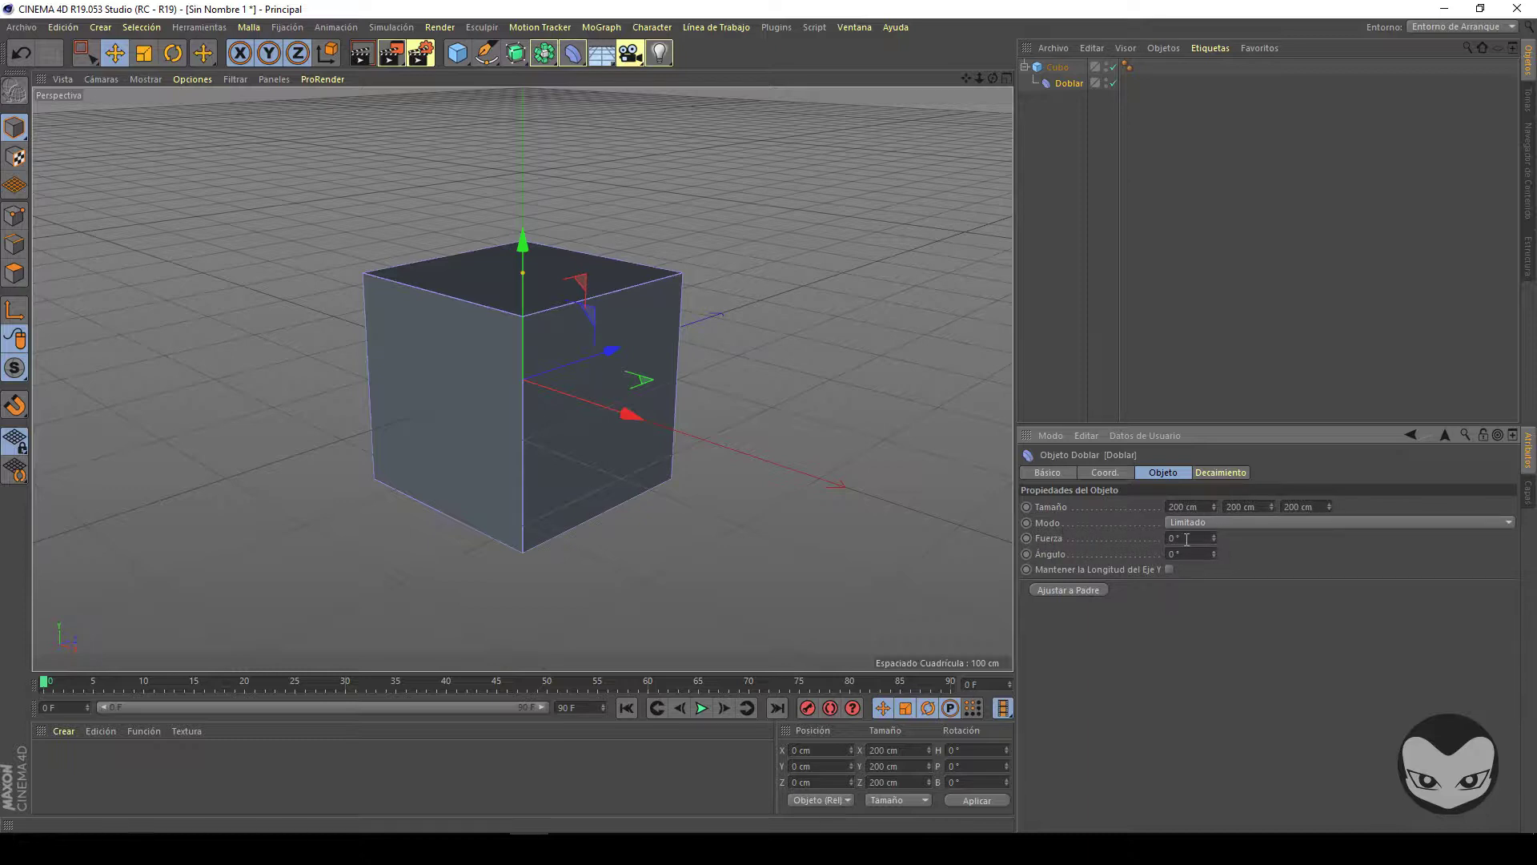
- Bend the cube by setting the Doblar deformer's Fuerza to 81°
drag(1214, 535, 1213, 534)
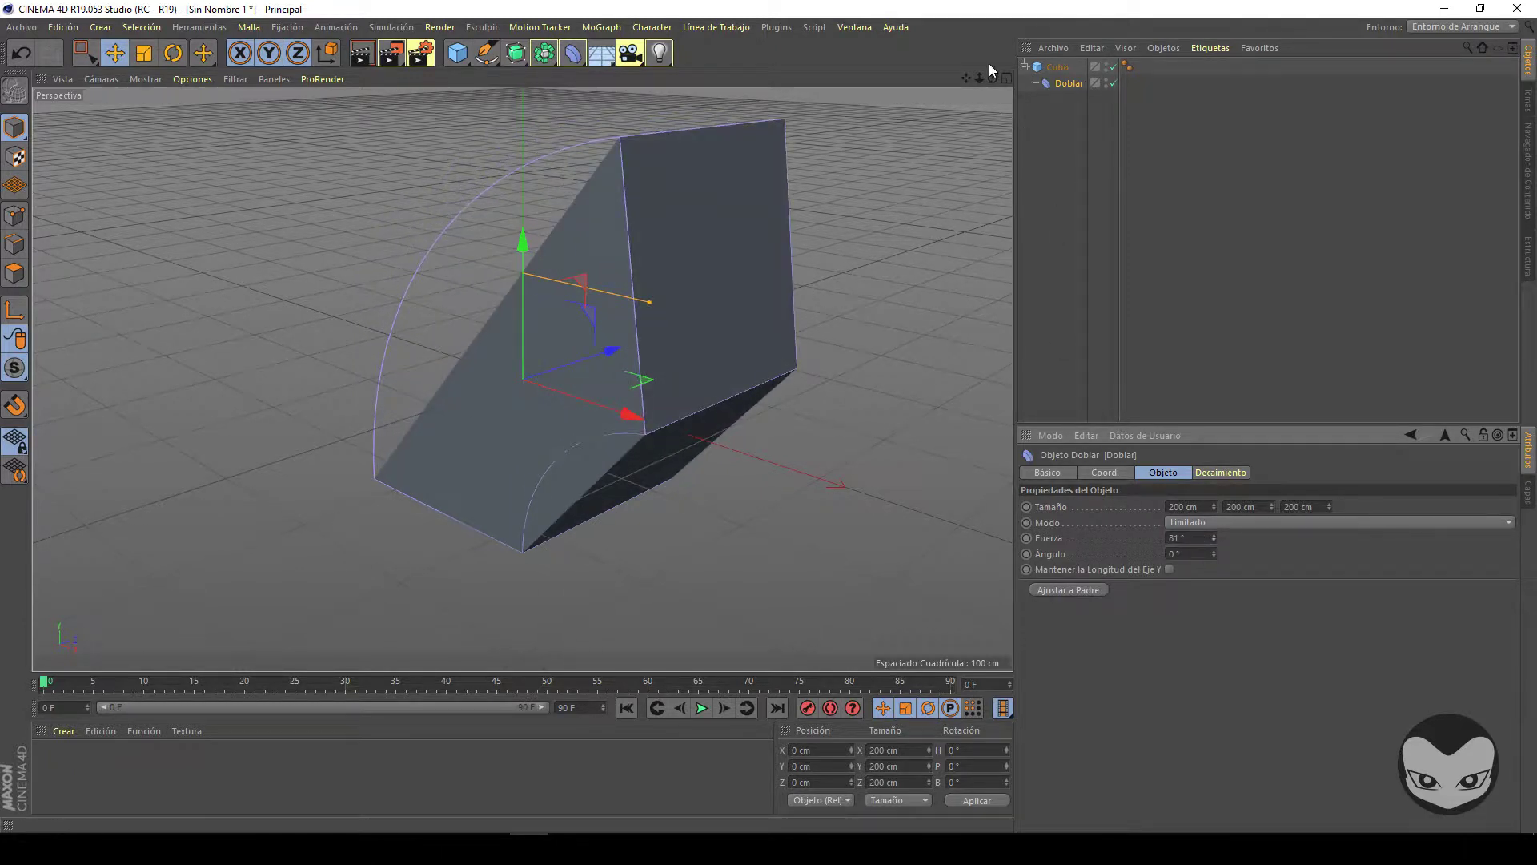
drag(993, 77, 689, 353)
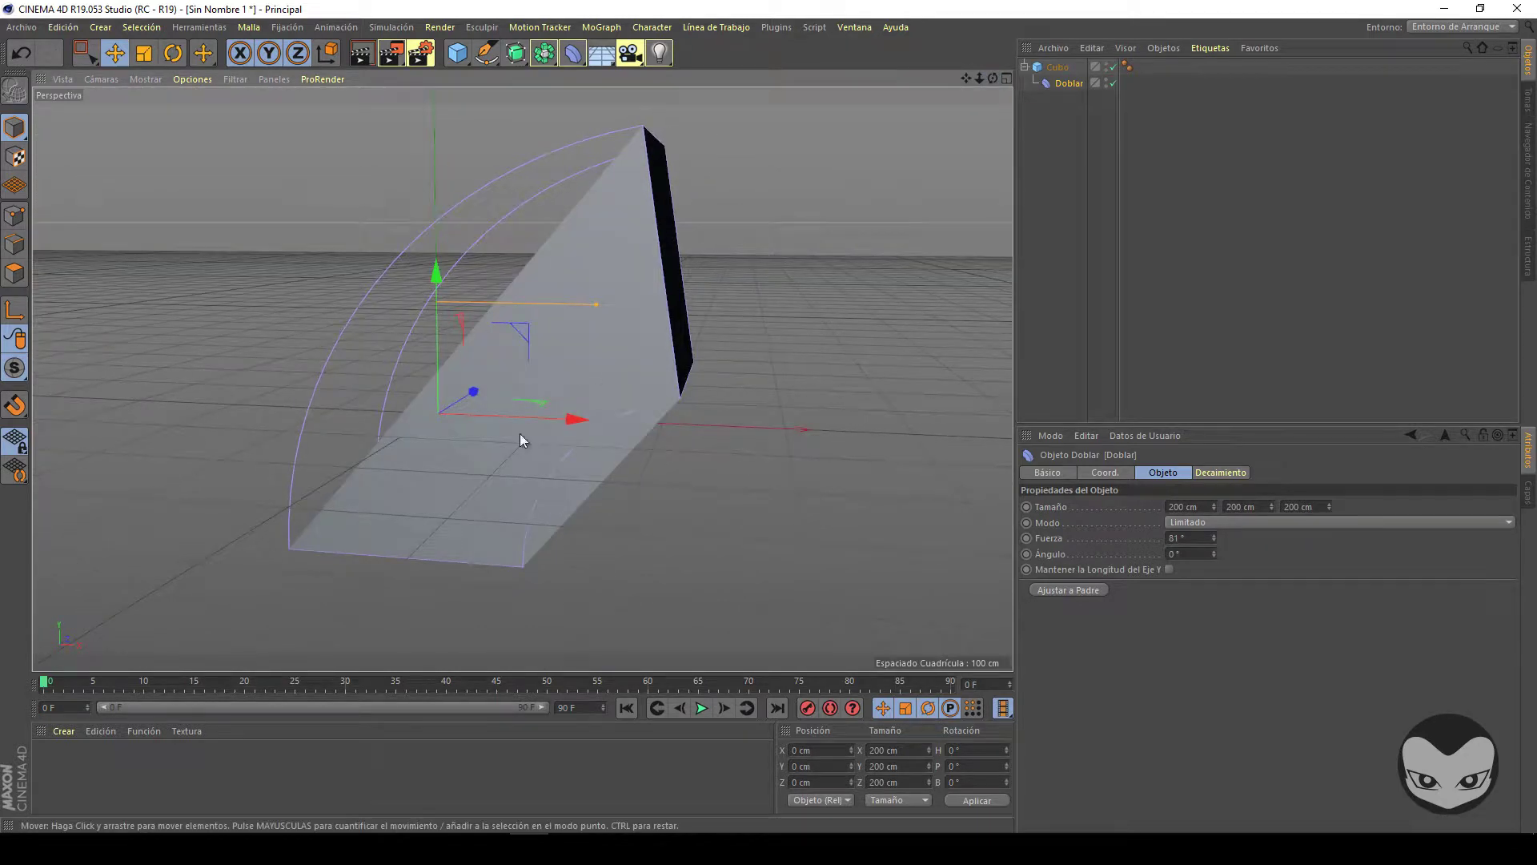
drag(993, 78, 767, 423)
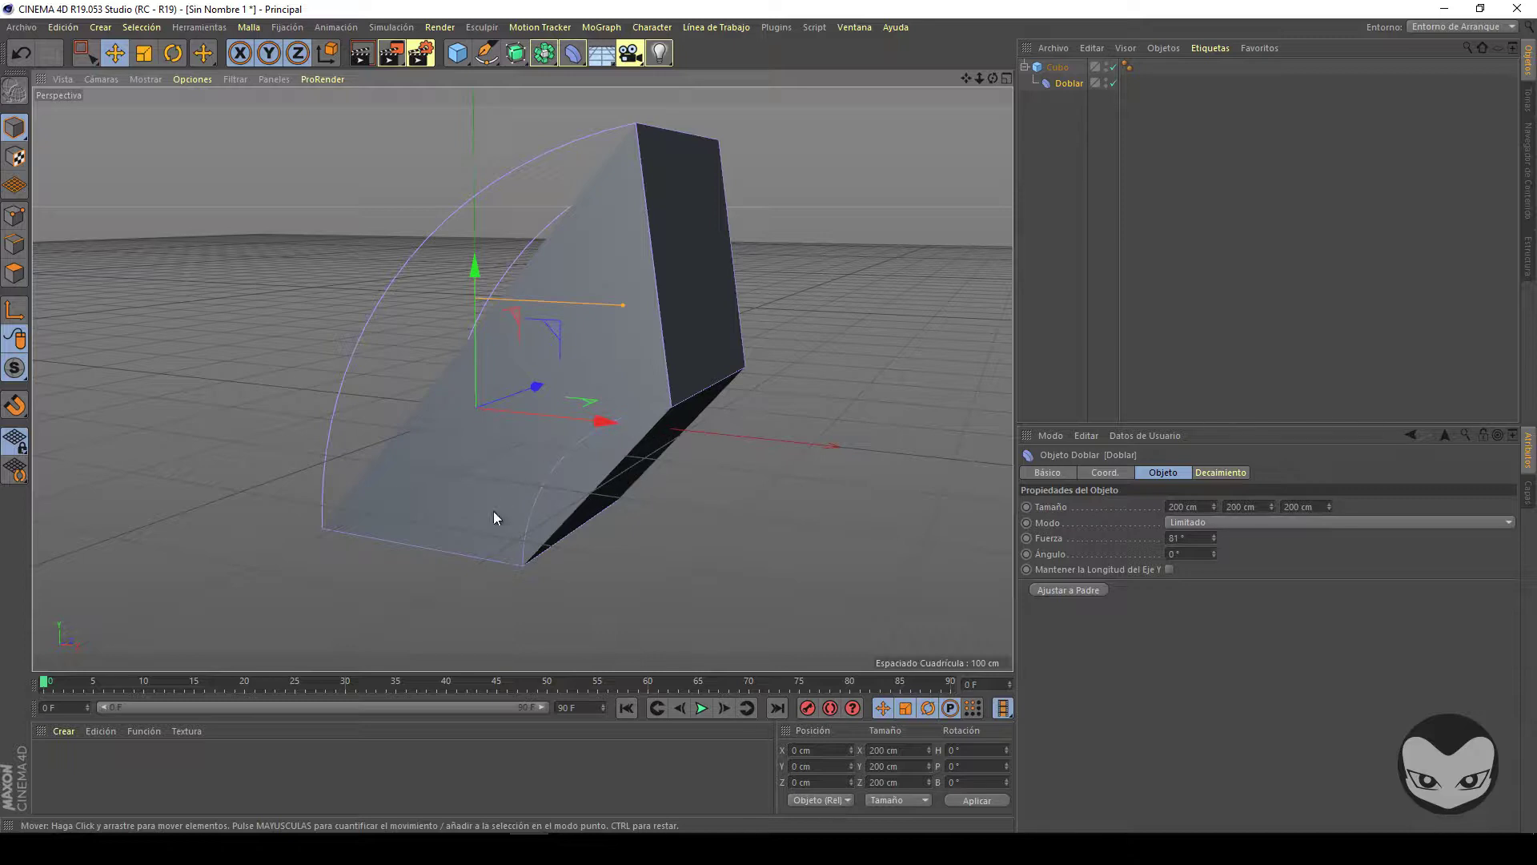
- Raise the cube's Y segments gradually past 10 to smooth the bend
click(1056, 67)
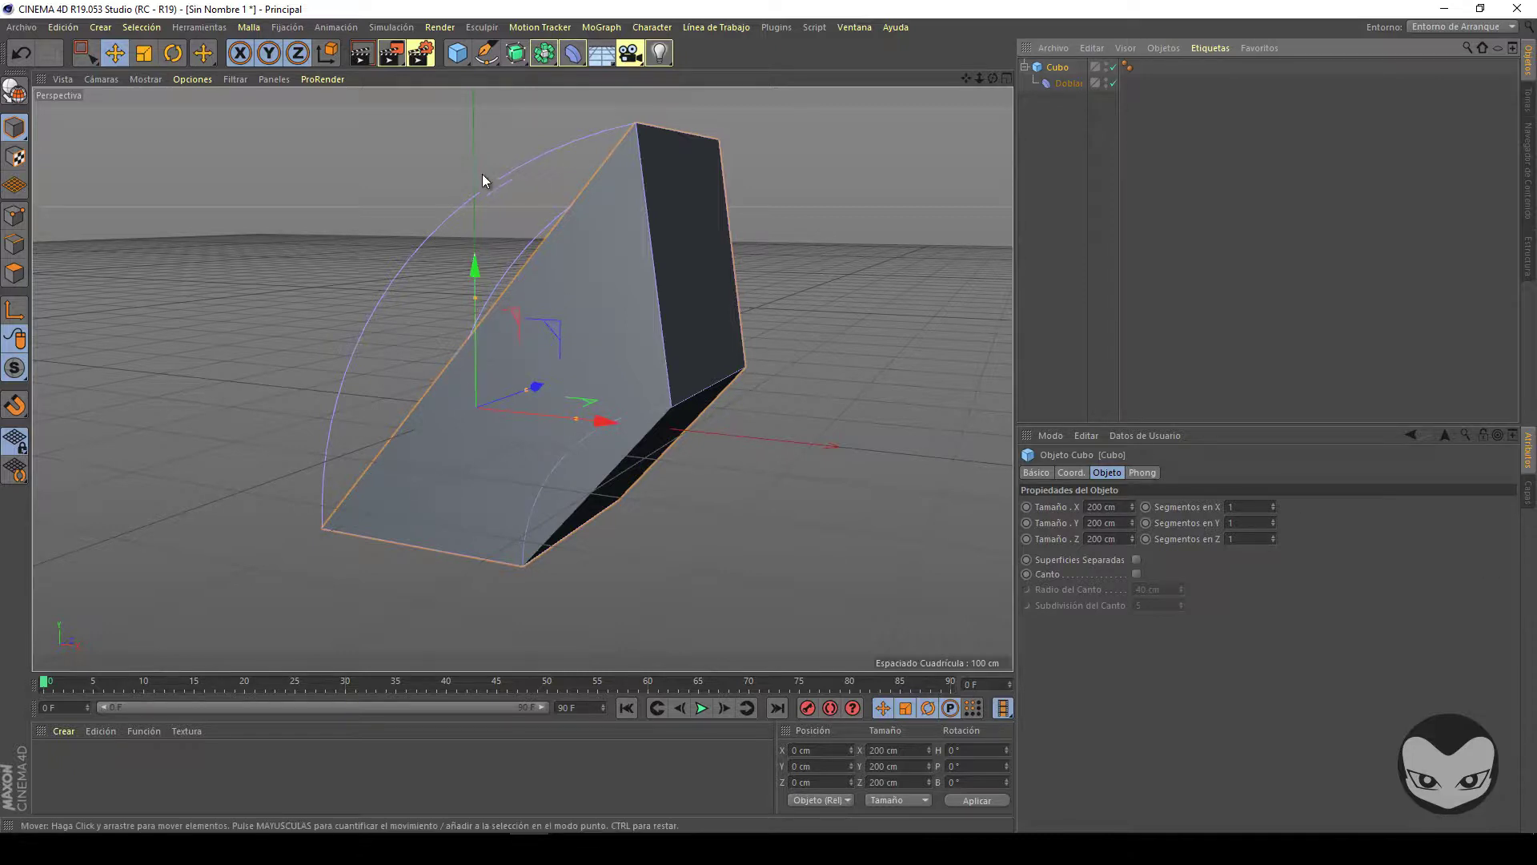
click(1272, 520)
click(1272, 520)
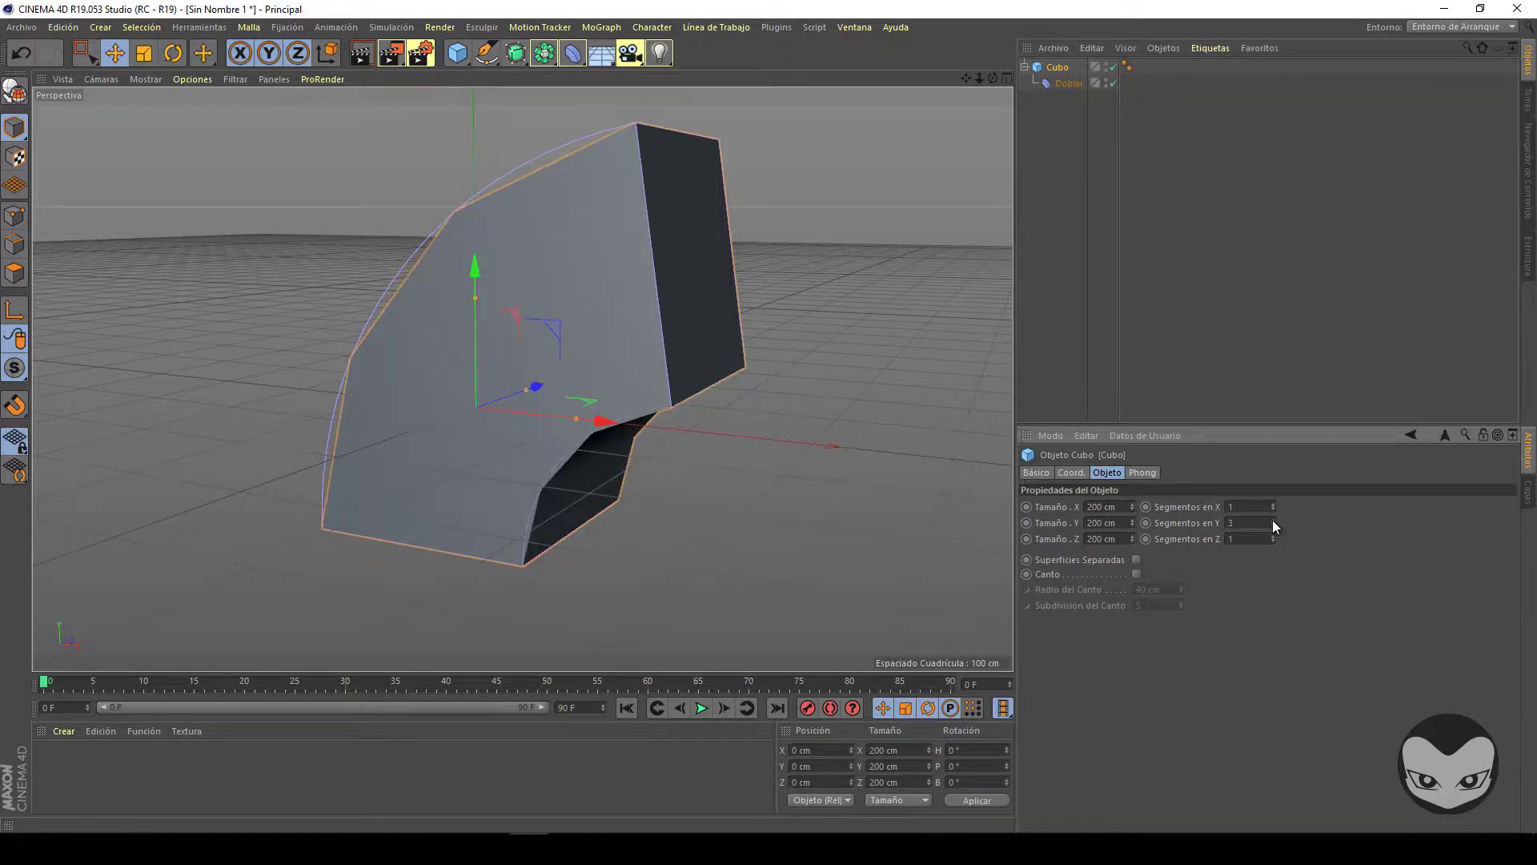
click(1272, 520)
click(1272, 519)
click(1272, 519)
click(1273, 519)
click(1272, 520)
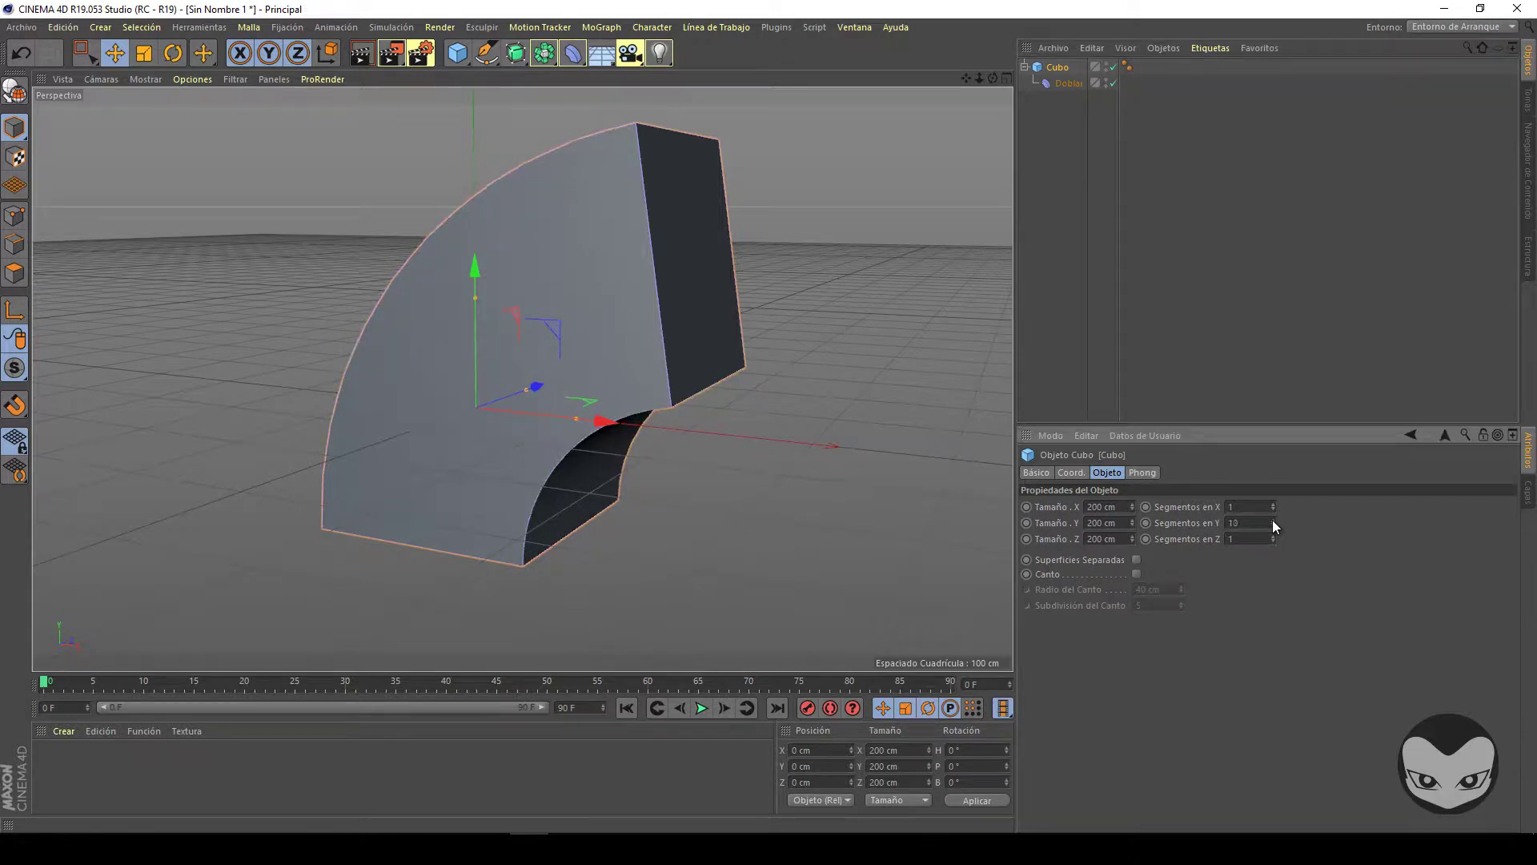
click(1272, 520)
click(1273, 520)
click(1273, 520)
- Set the cube's segments to 20 in X, Y and Z
click(1237, 506)
text(20)
key(Tab)
text(20)
key(Tab)
text(2)
- Increase the Doblar deformer's Fuerza to 194°
drag(993, 79, 770, 417)
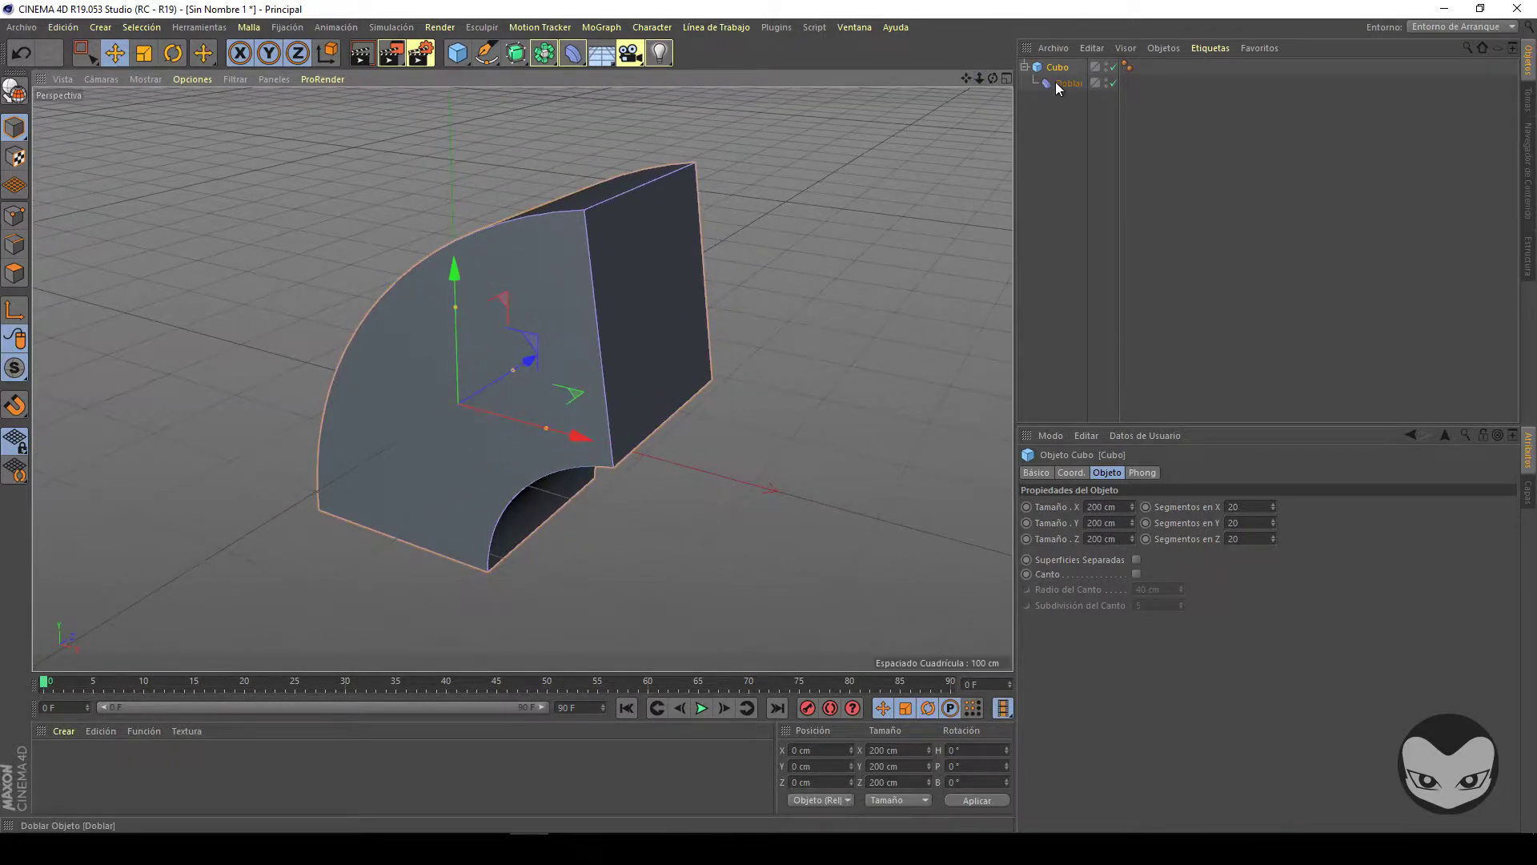
click(1057, 83)
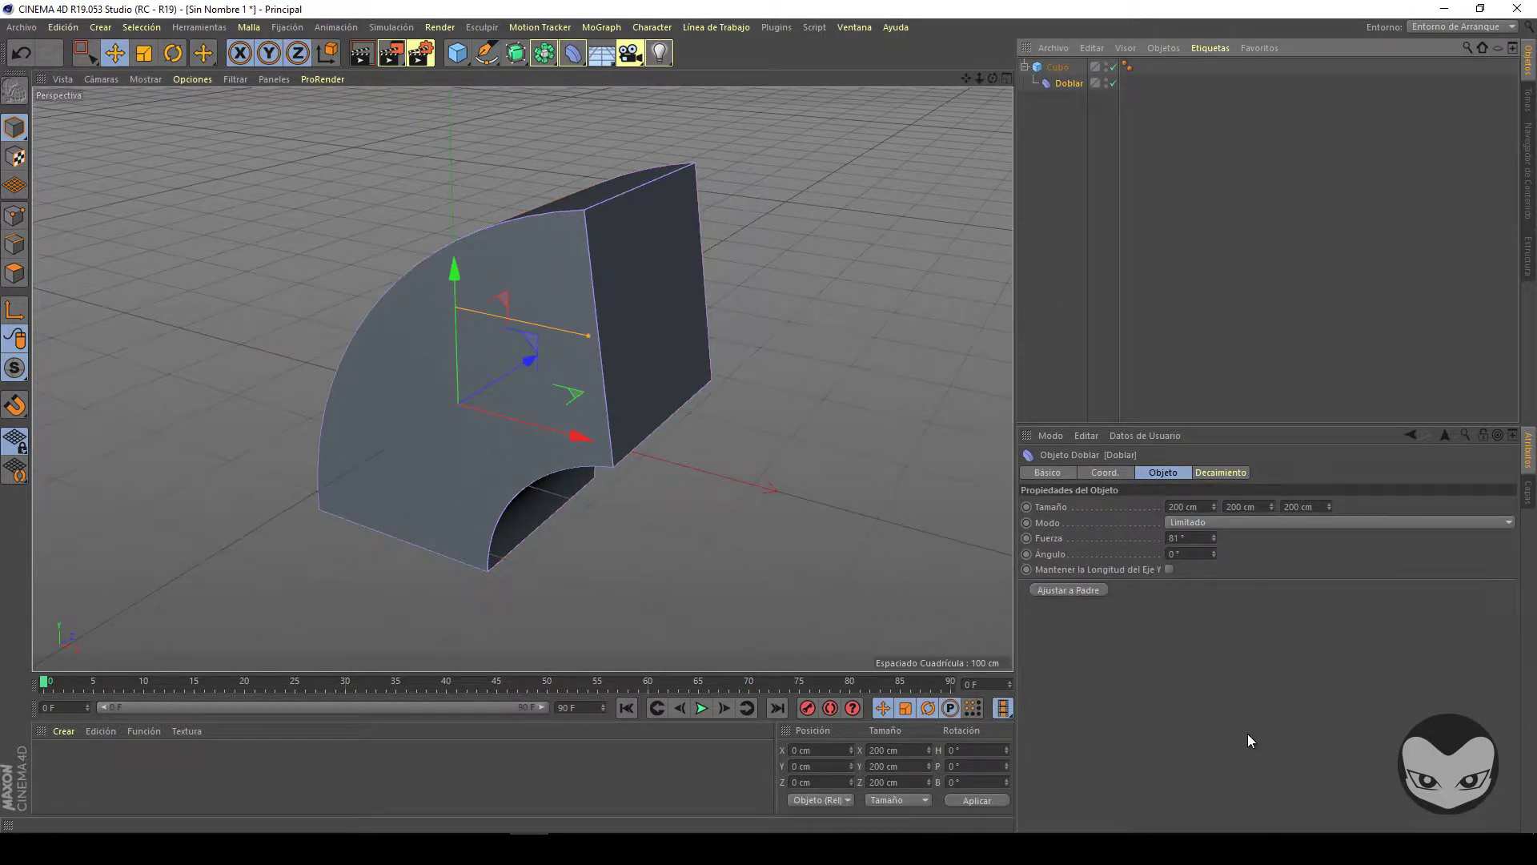
click(1208, 537)
drag(1213, 538, 1212, 536)
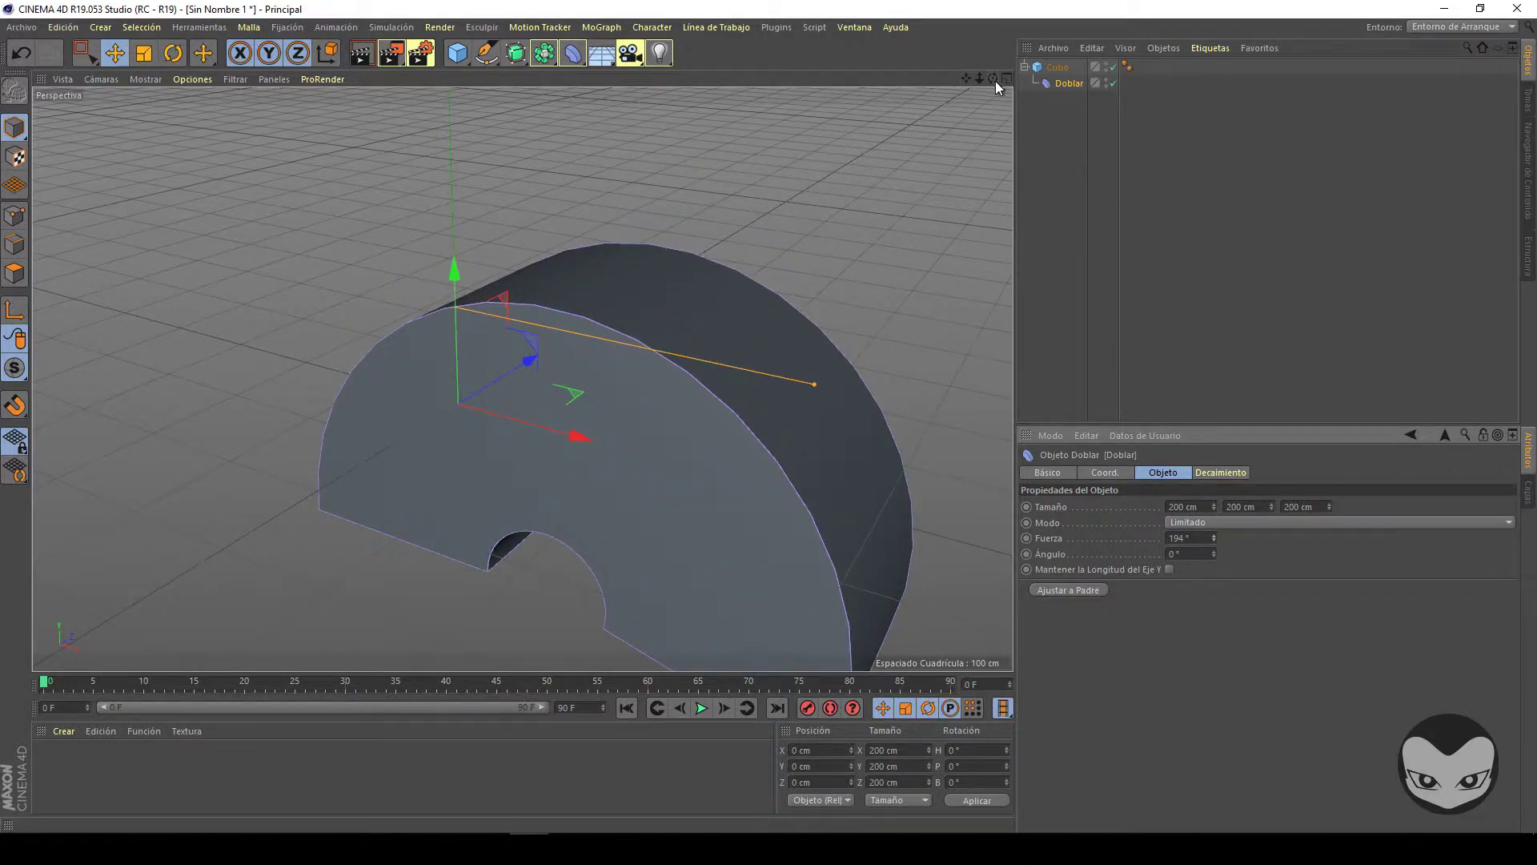
- Redirect the bend with its handle to a Fuerza of 117.213° and an Ángulo of 209.686°
drag(993, 78, 993, 132)
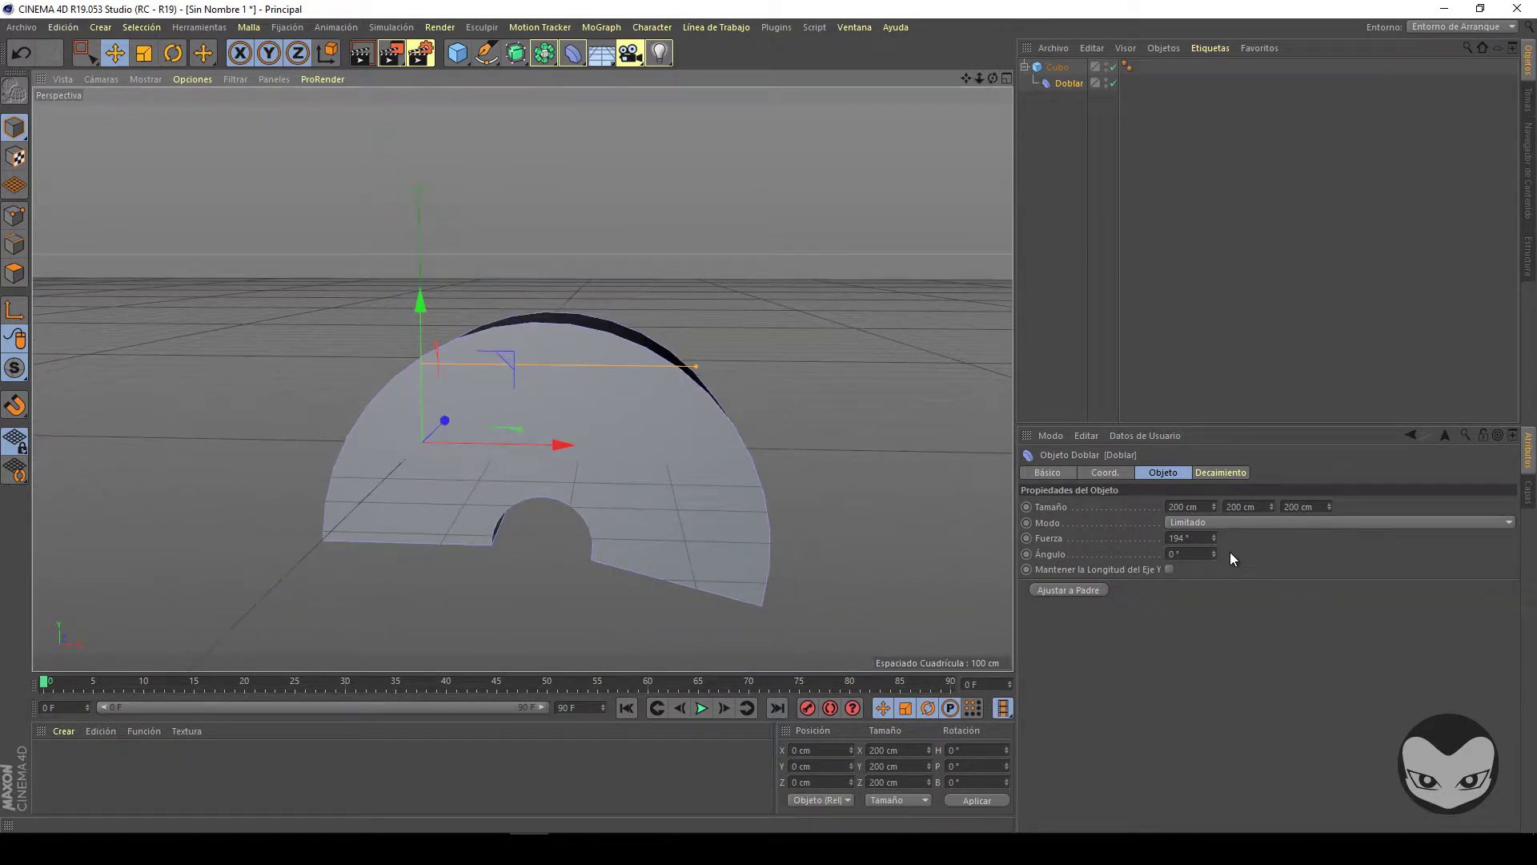
drag(1214, 553, 1214, 551)
drag(637, 349, 253, 373)
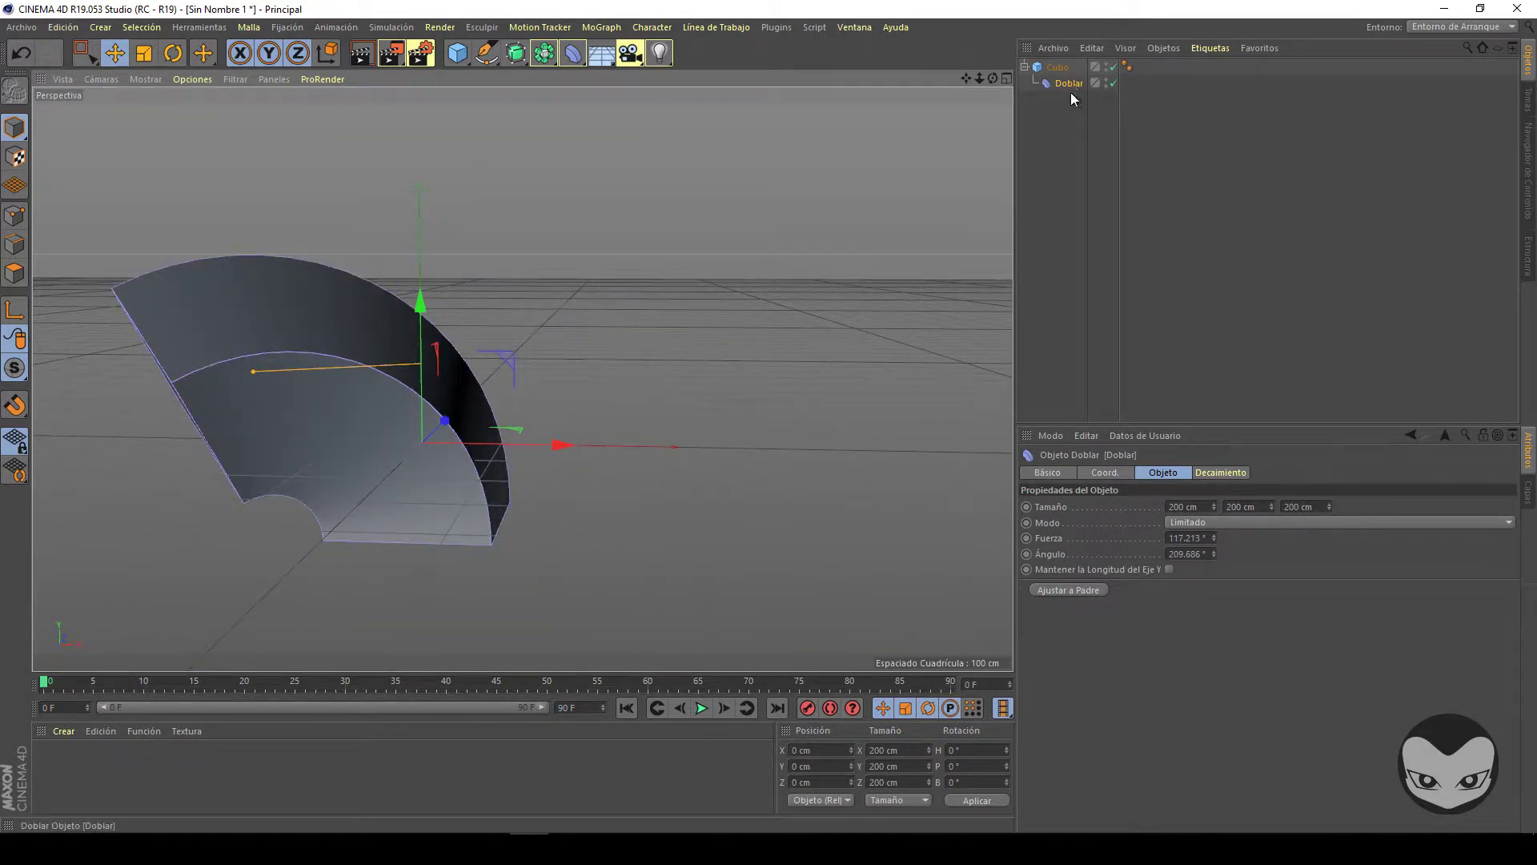
- Replace the Doblar deformer with a Hinchar deformer nested under the cube, with Fuerza -49 %, Curvatura 280 % and Canto enabled
key(Delete)
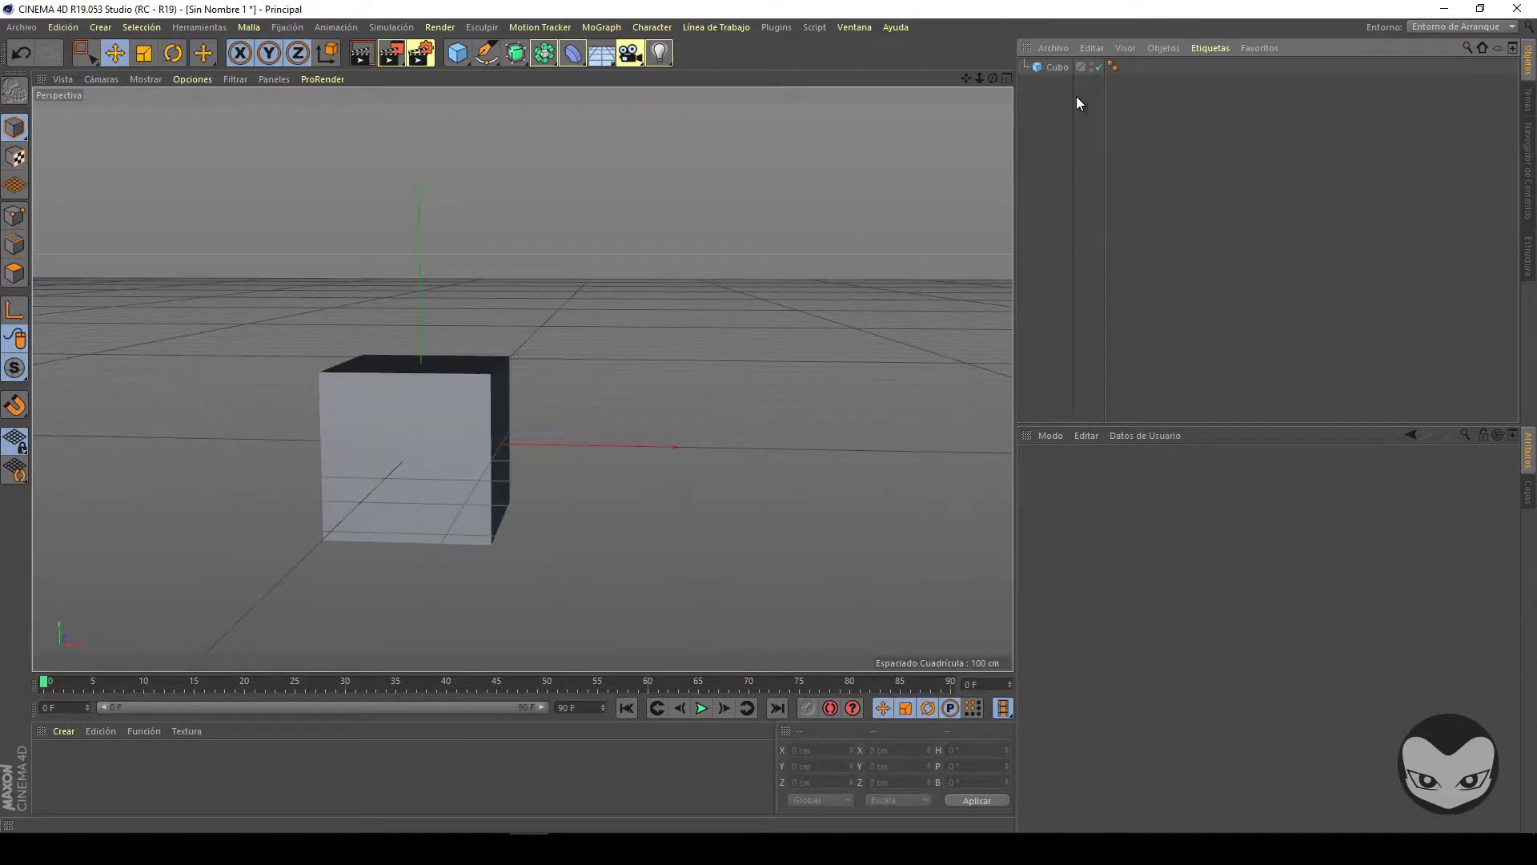
click(573, 52)
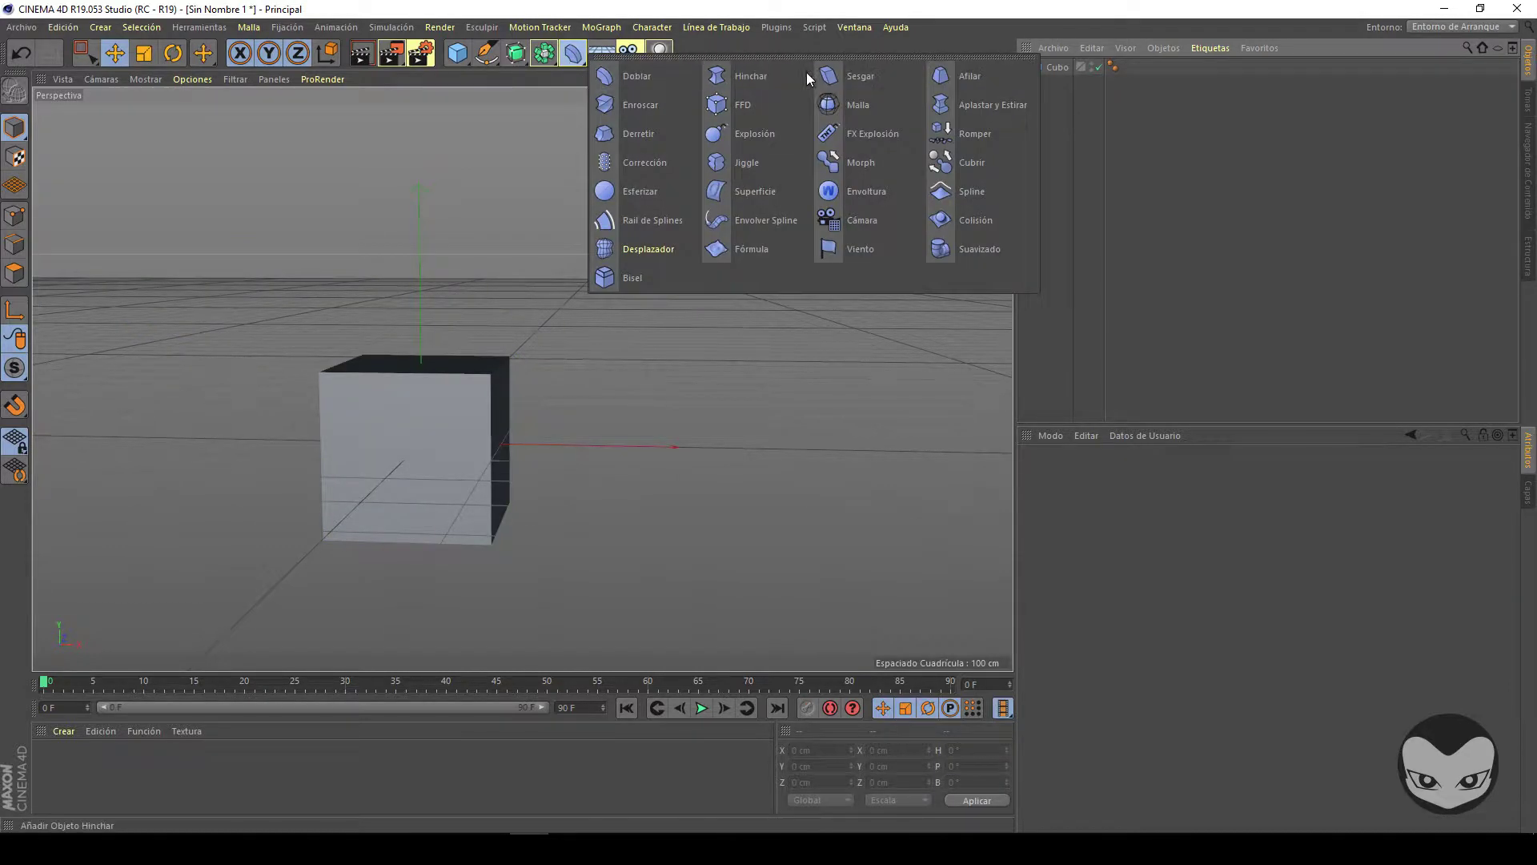
click(780, 76)
drag(1059, 67, 1061, 80)
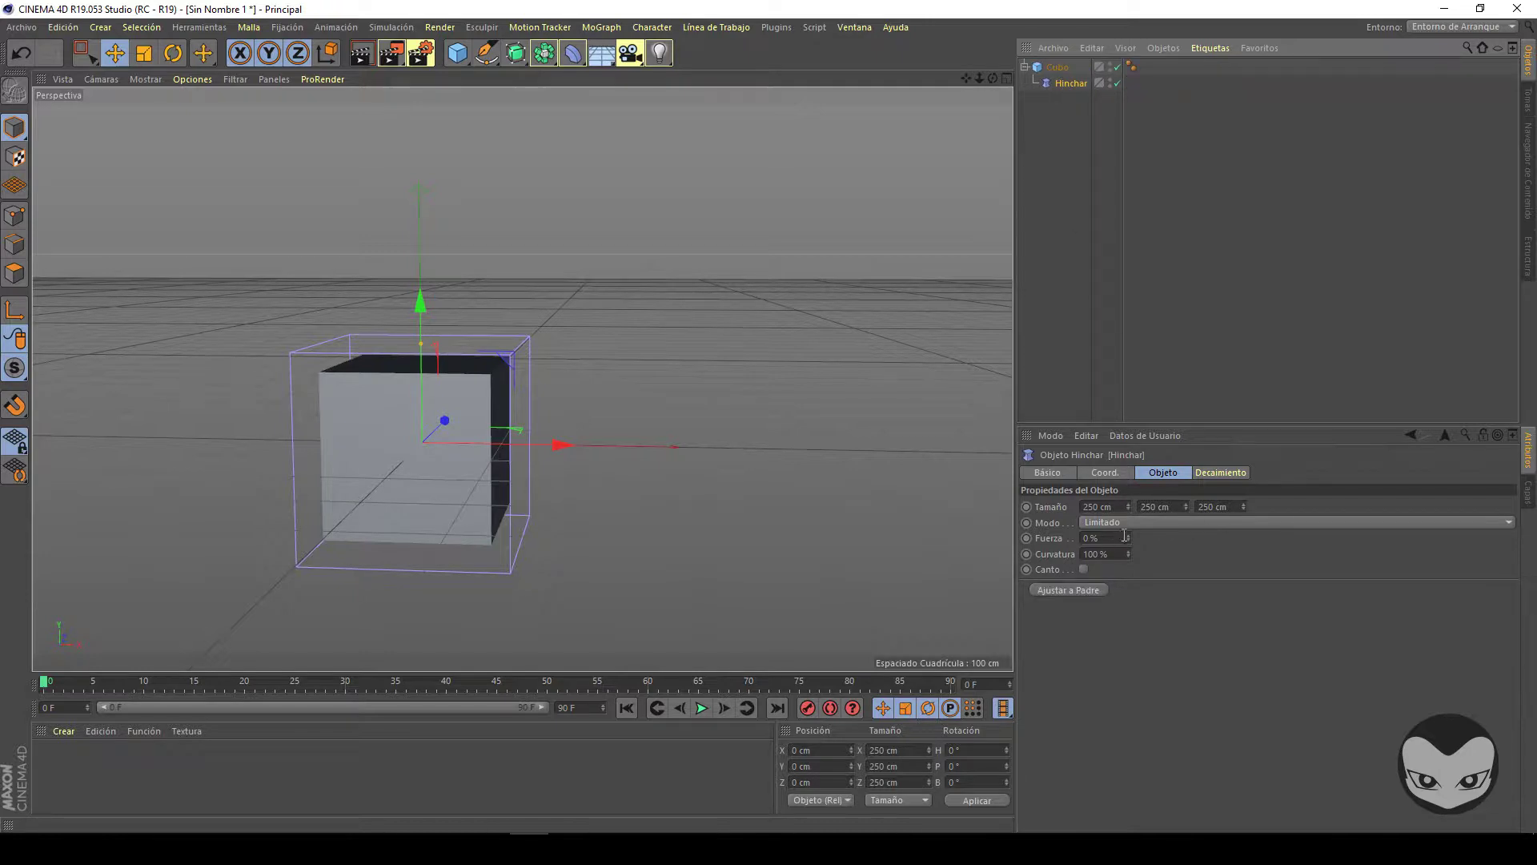
mouse_move(1127, 537)
mouse_down()
mouse_move(1129, 559)
mouse_move(1128, 530)
mouse_move(1129, 545)
mouse_up()
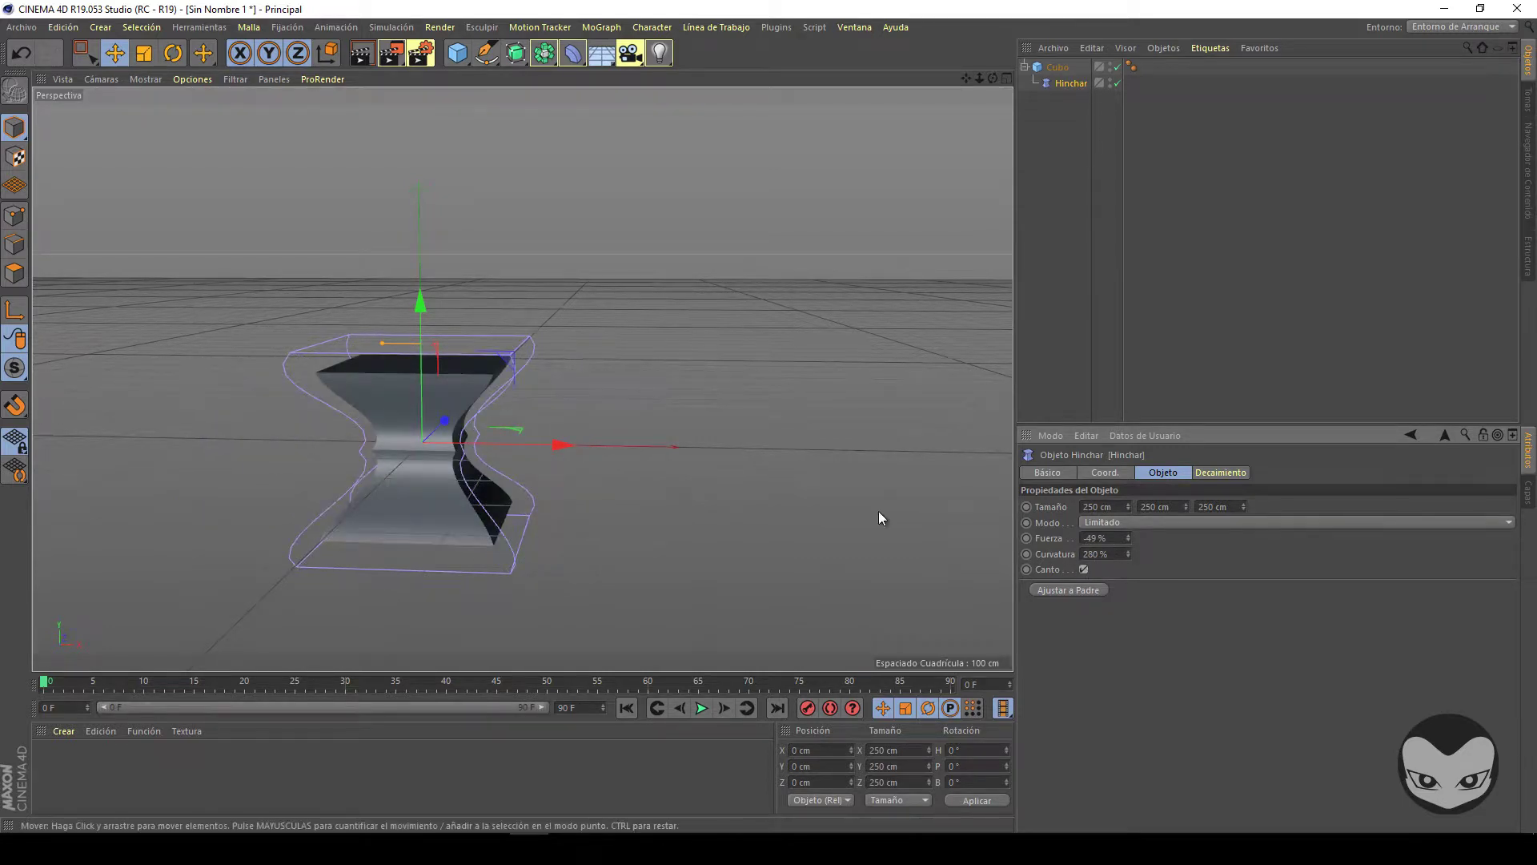
- Replace the Hinchar deformer with a Sesgar deformer nested under the cube, with Fuerza 190 % and Curvatura 0 %
click(1078, 79)
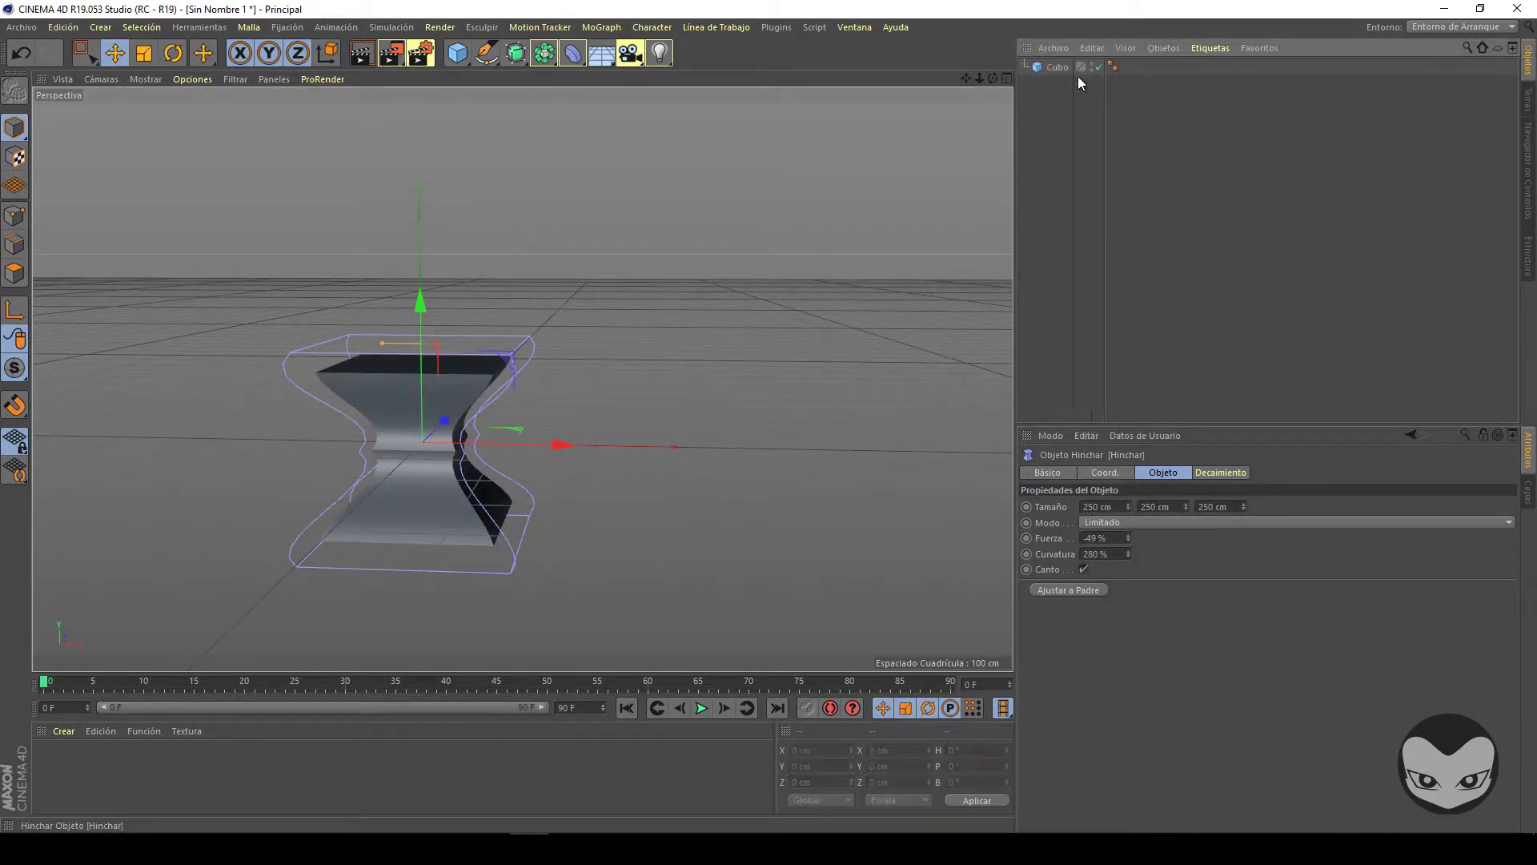
key(Delete)
click(573, 53)
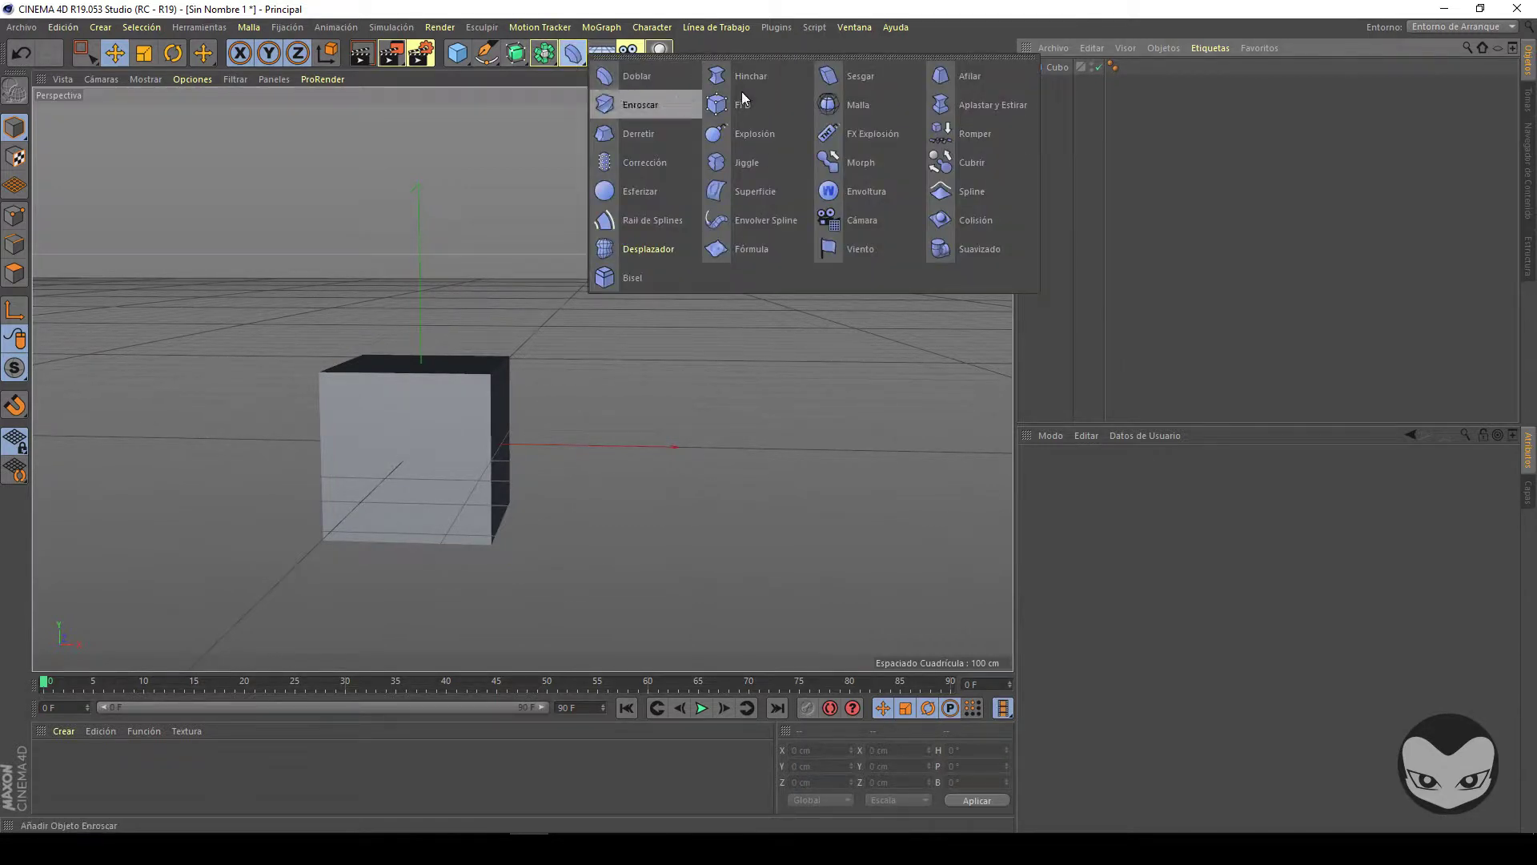
click(905, 74)
drag(1059, 67, 1059, 88)
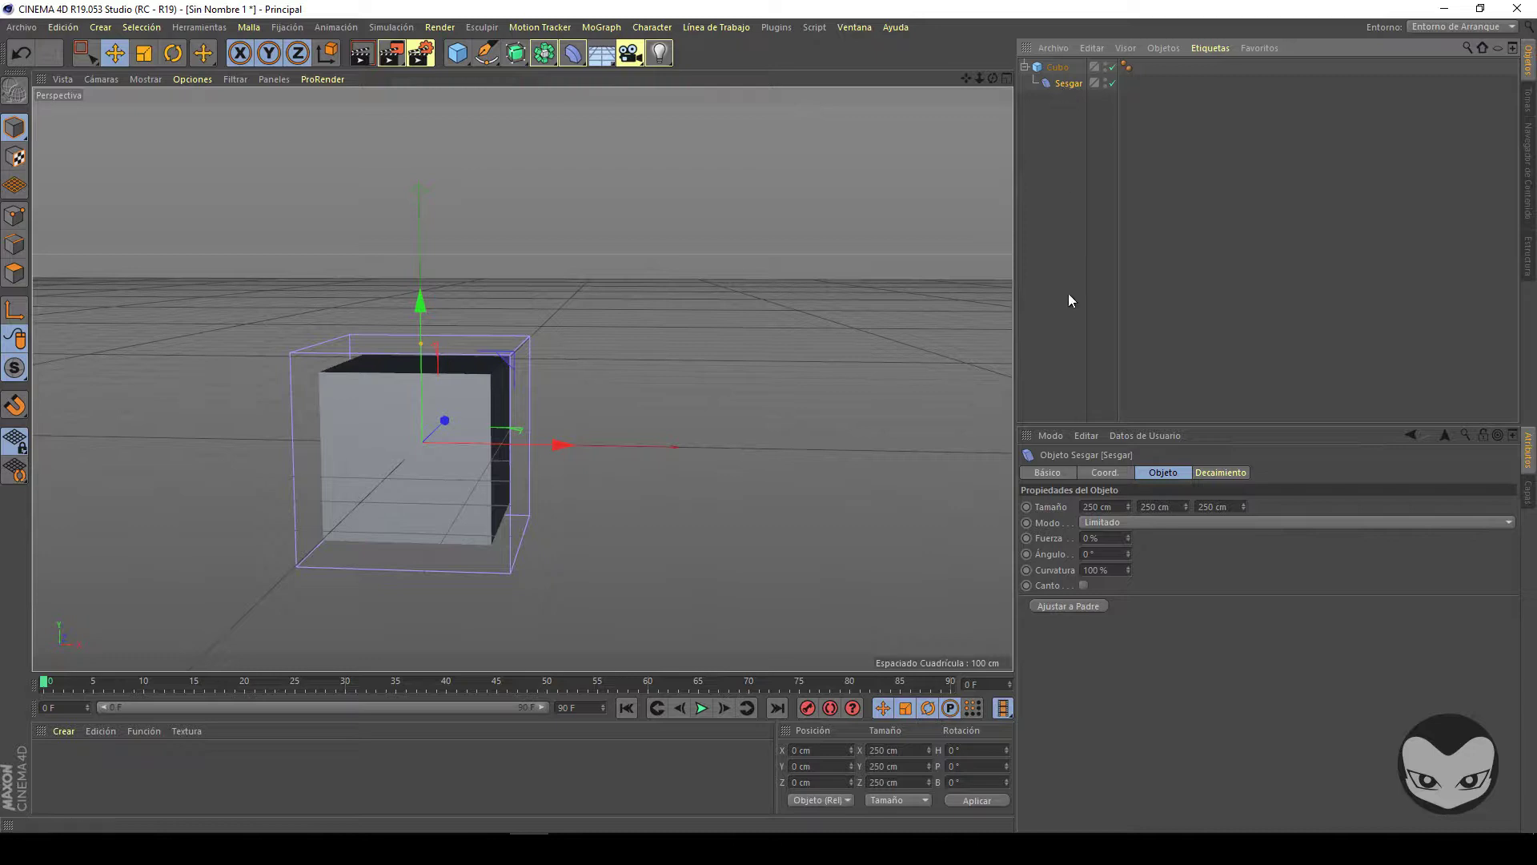
drag(1128, 535, 1128, 570)
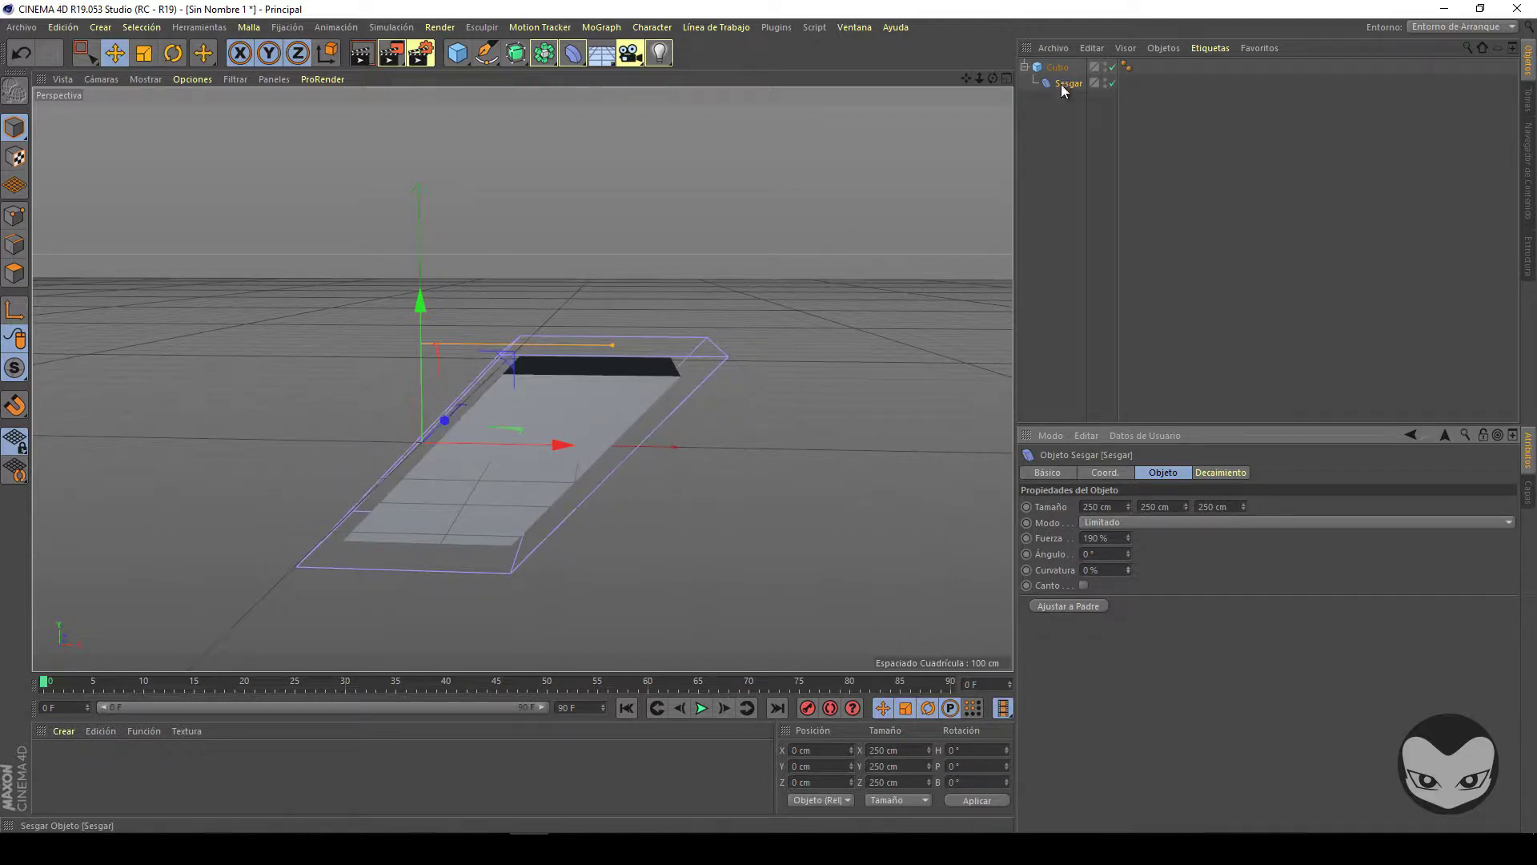
- Replace the Sesgar deformer with an Afilar deformer nested under the cube, with Fuerza 95 %, fitted to its parent
key(Delete)
drag(573, 53, 969, 75)
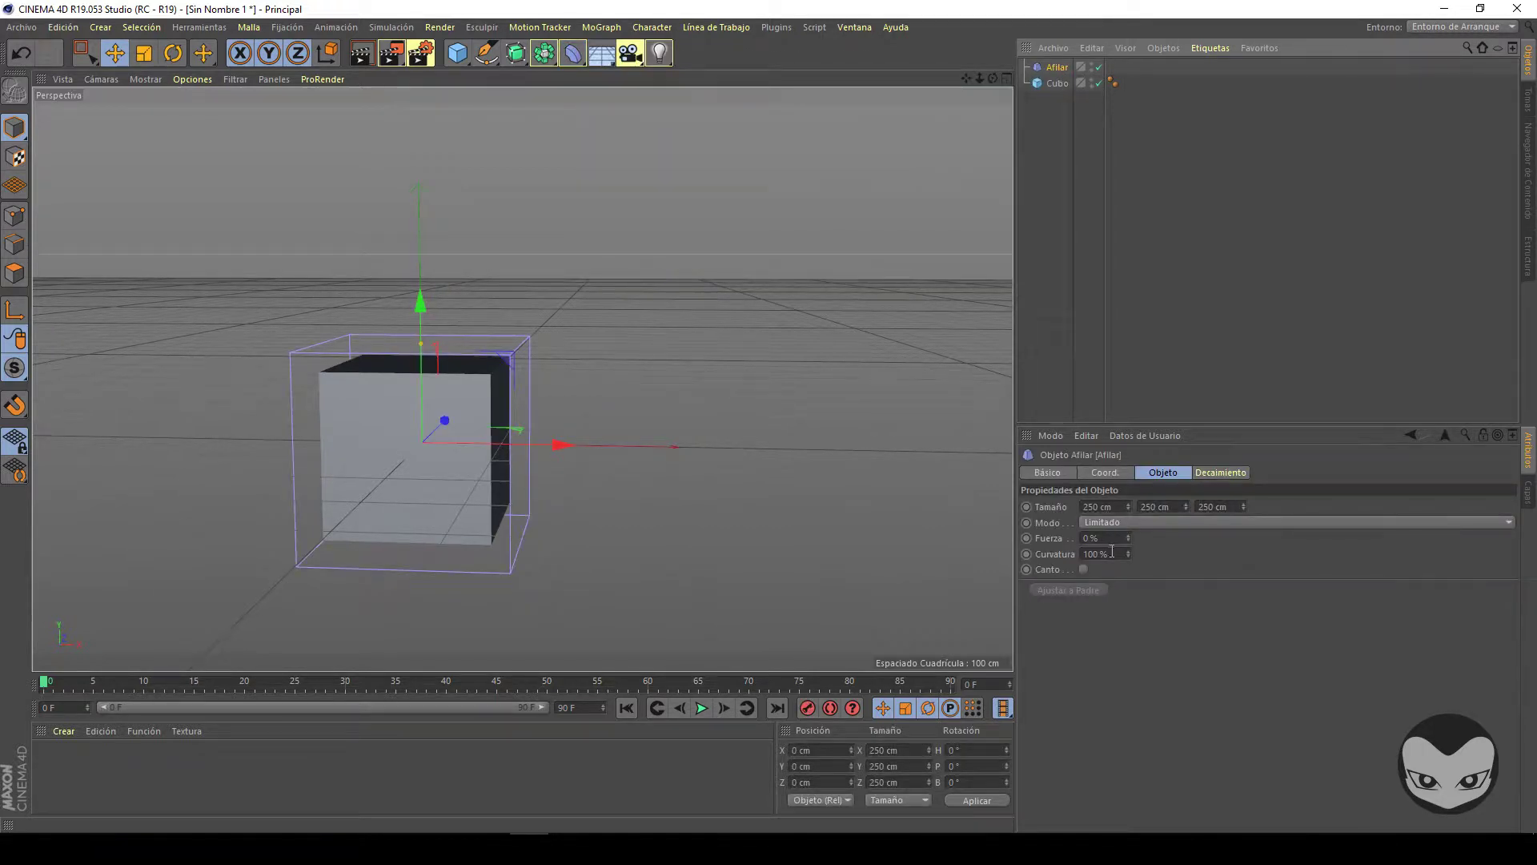
drag(1057, 67, 1065, 85)
drag(1127, 531, 1126, 533)
click(1091, 594)
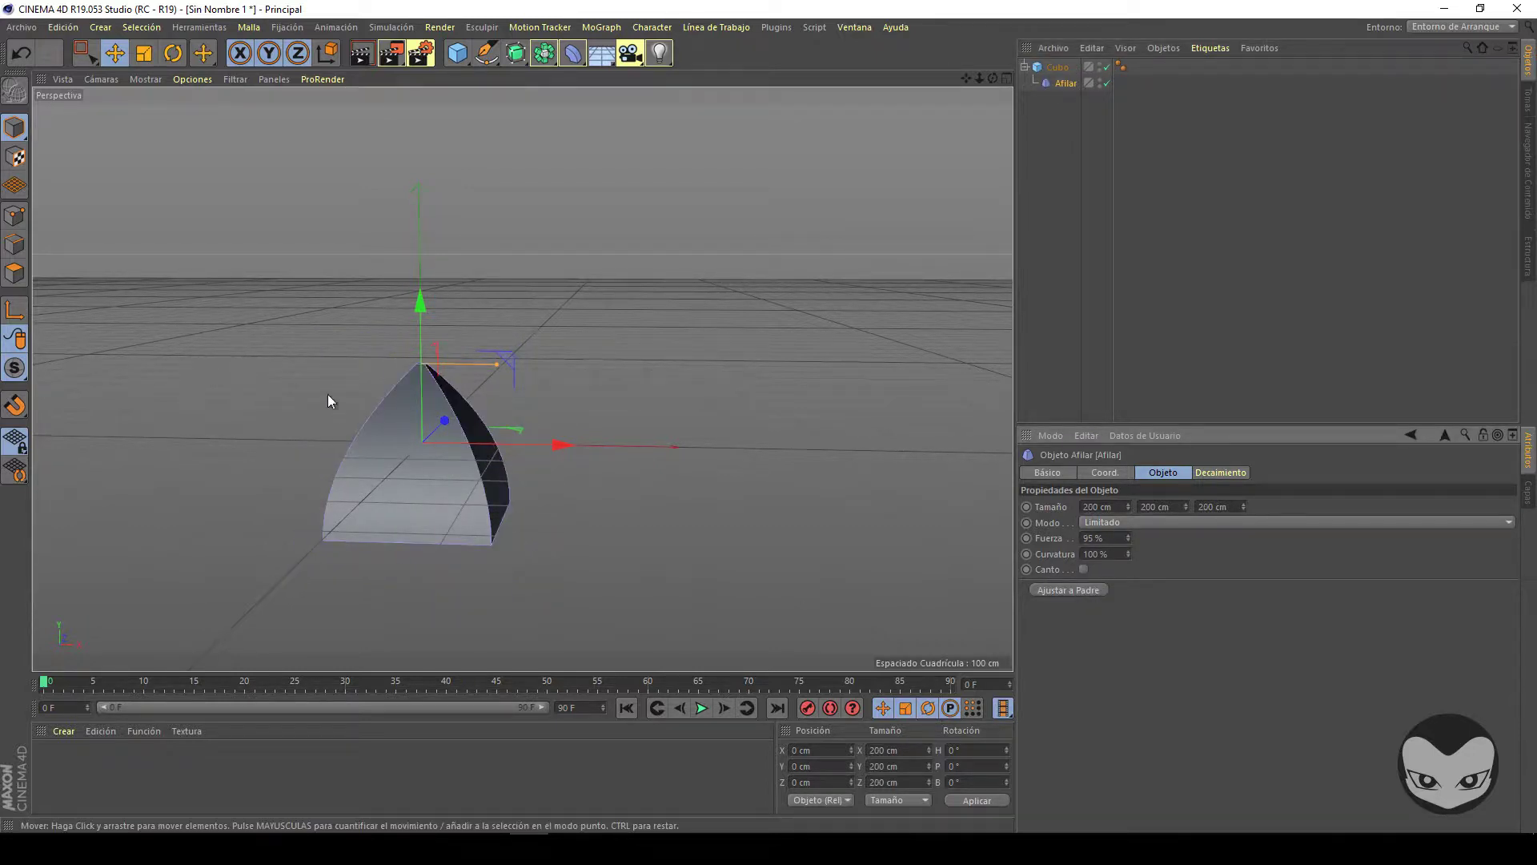
- Set the Afilar deformer's Curvatura to 0 % and delete the deformer from under the cube
drag(1131, 554, 1126, 555)
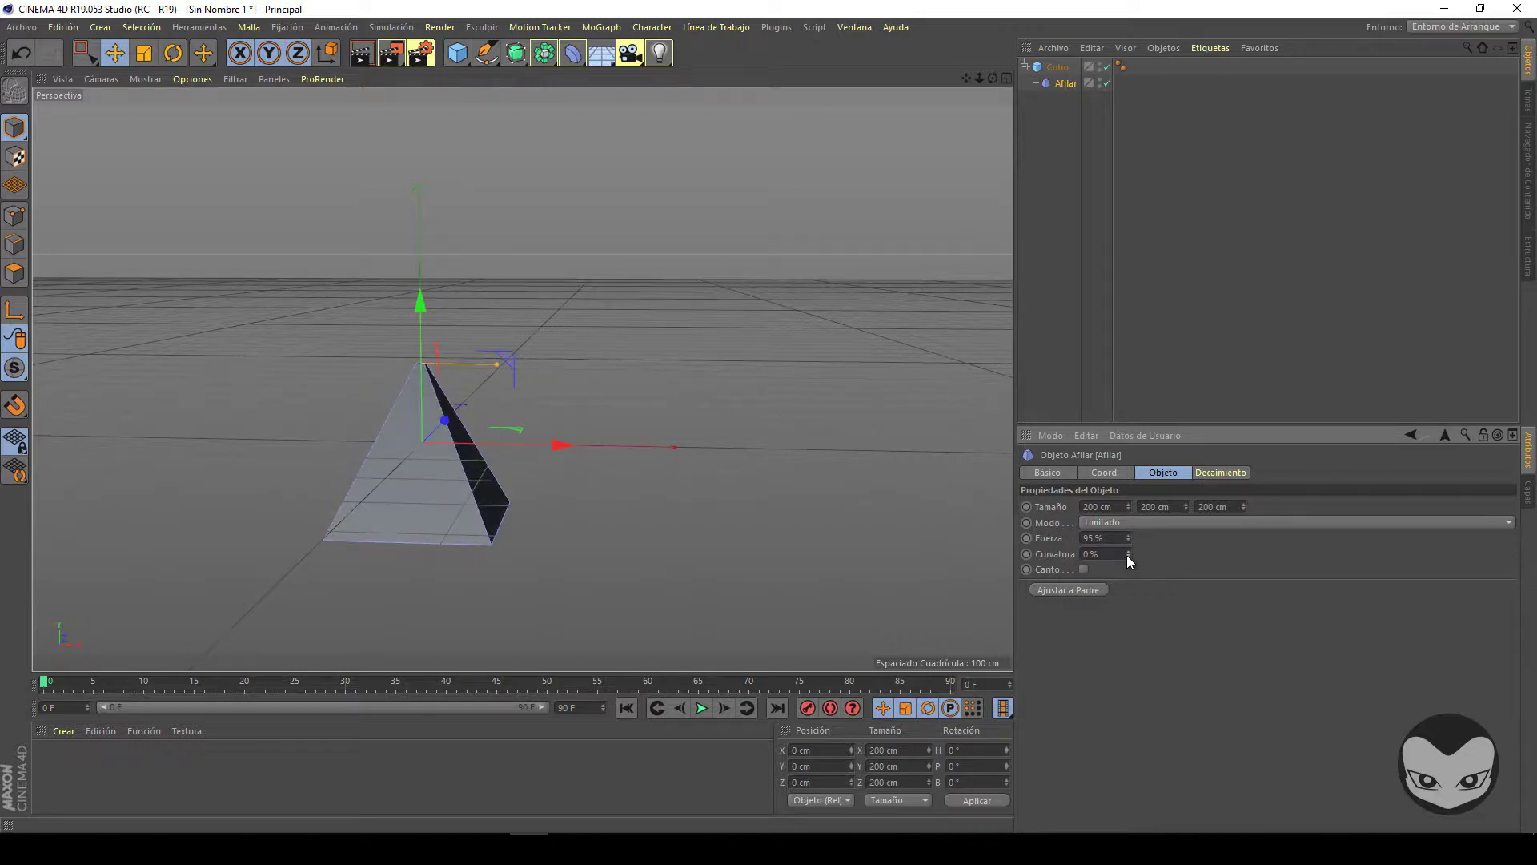
click(1077, 85)
key(Delete)
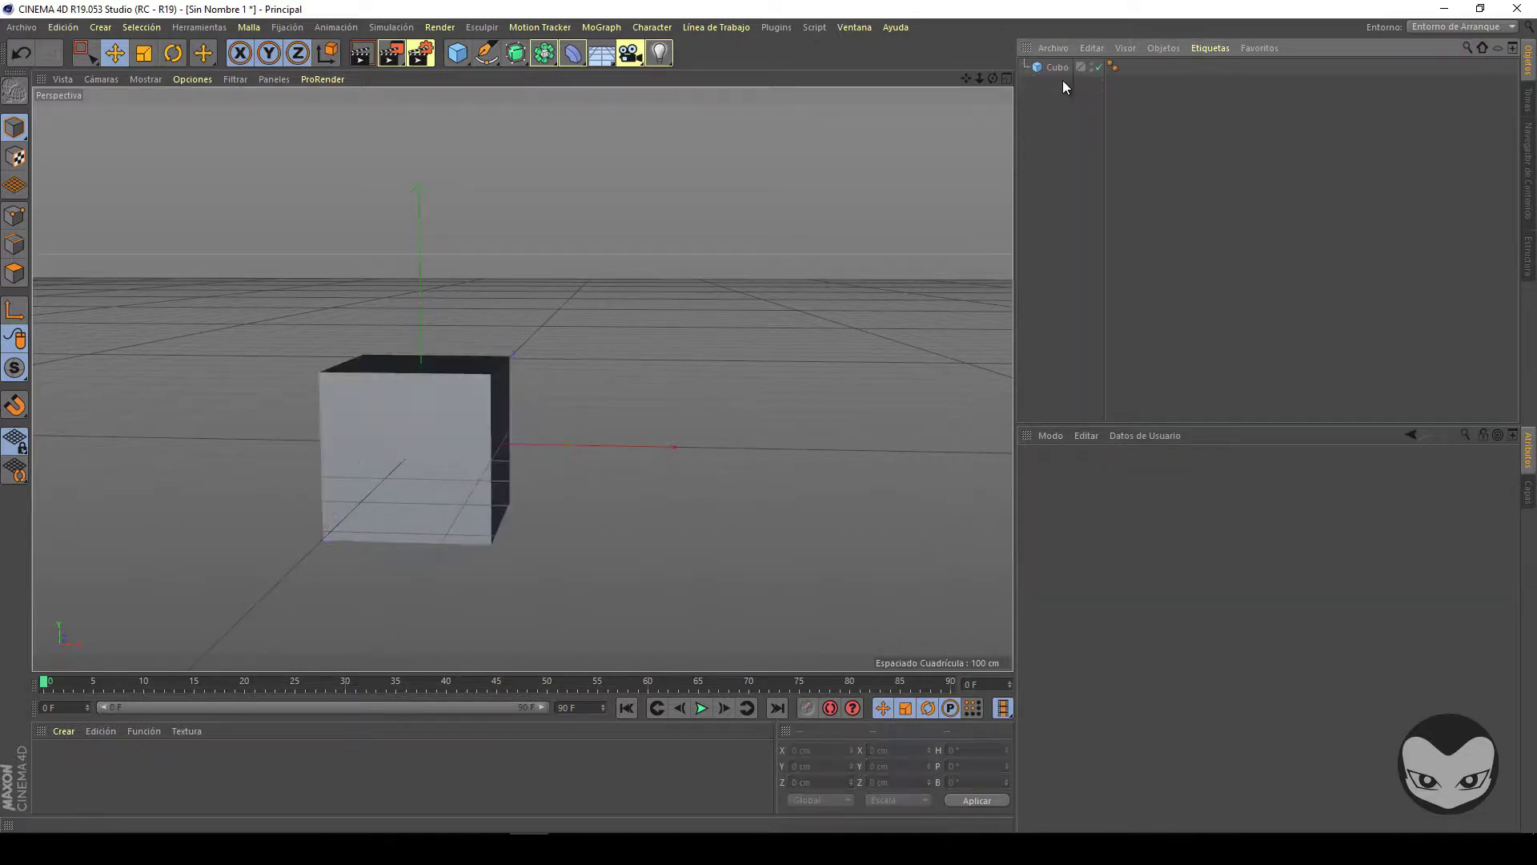
- Add an Enroscar deformer nested under the cube and set its Ángulo to 353°
click(1059, 69)
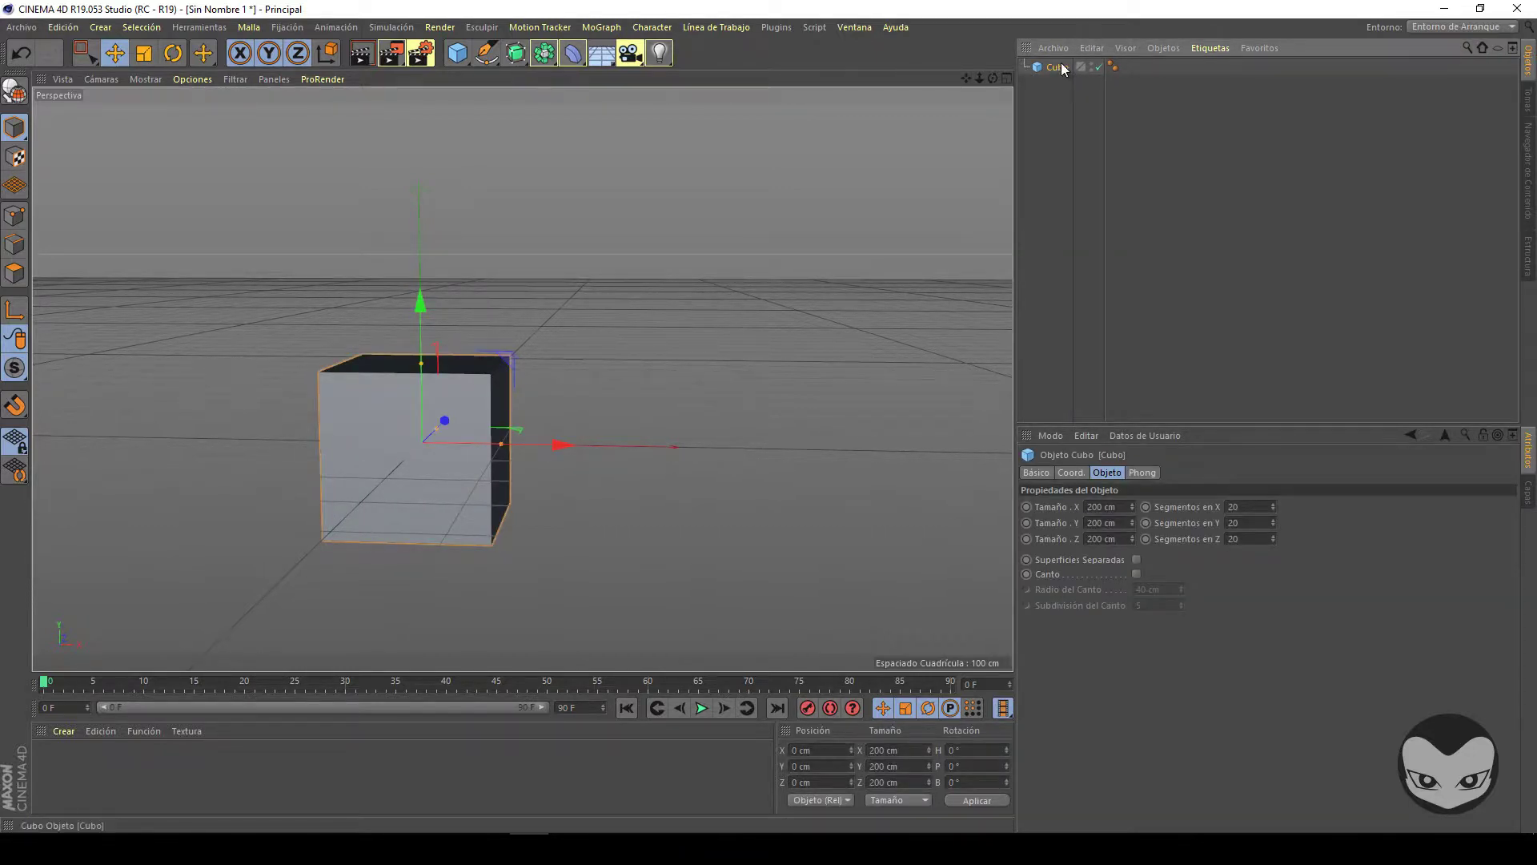
click(572, 63)
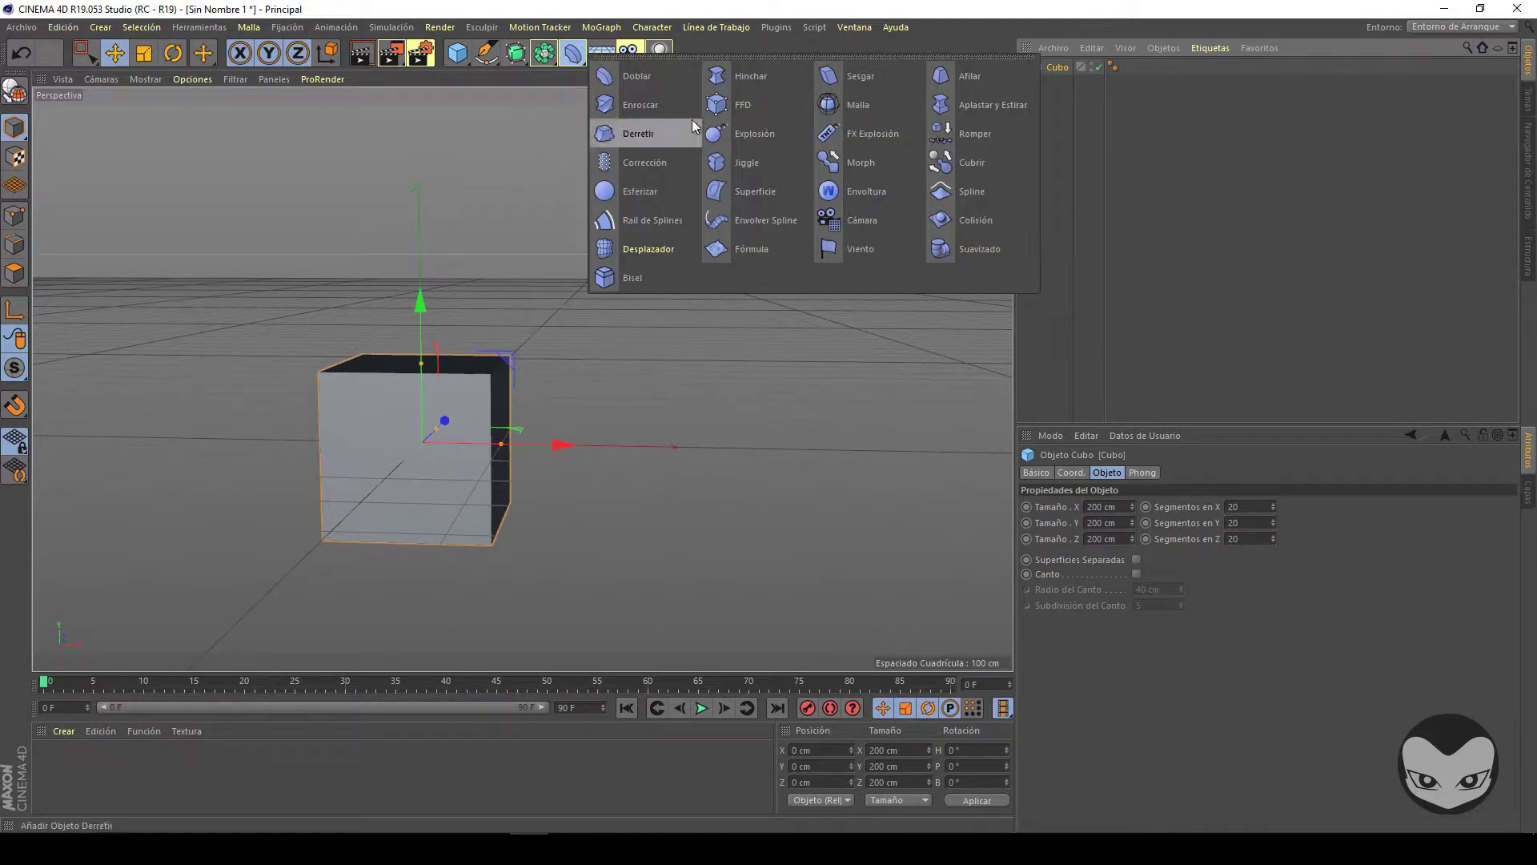
click(646, 108)
drag(1064, 67, 1061, 89)
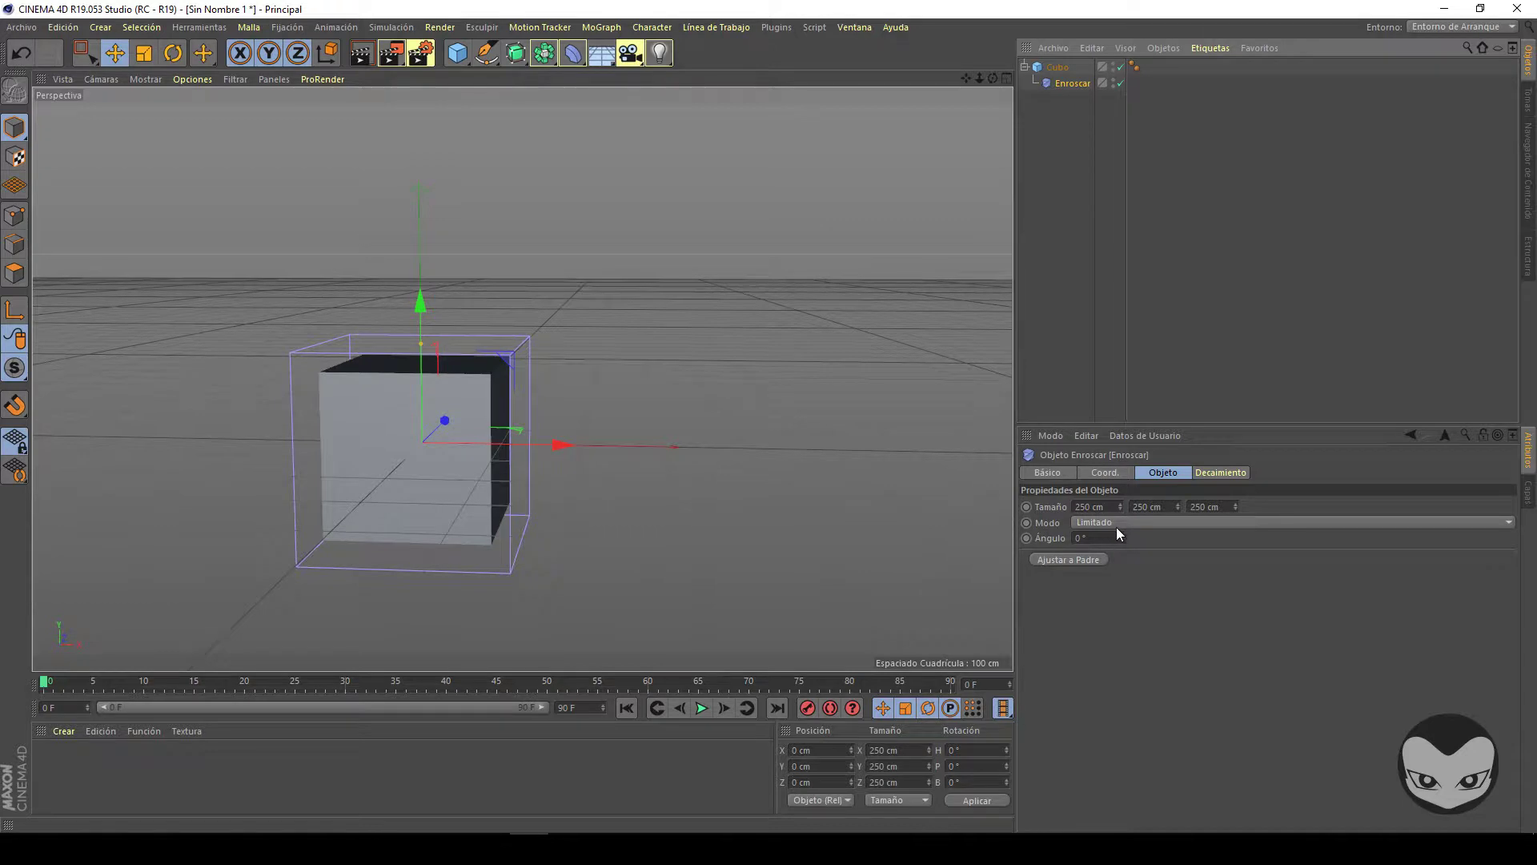
drag(1118, 537, 1121, 540)
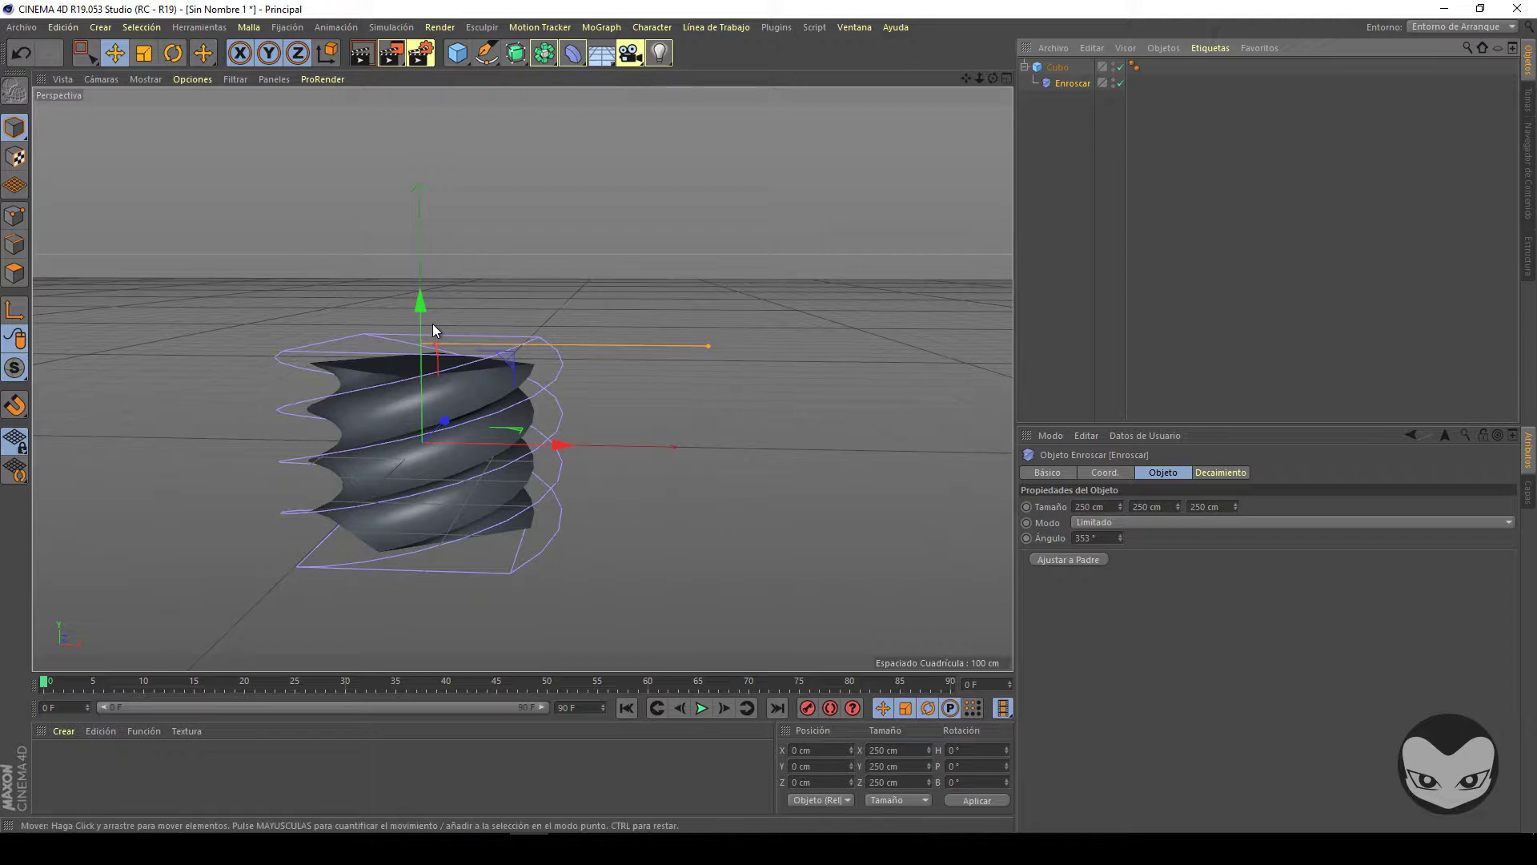
- Raise the Enroscar deformer above the cube to a Y position of about 232.6 cm and delete it
drag(420, 315, 556, 48)
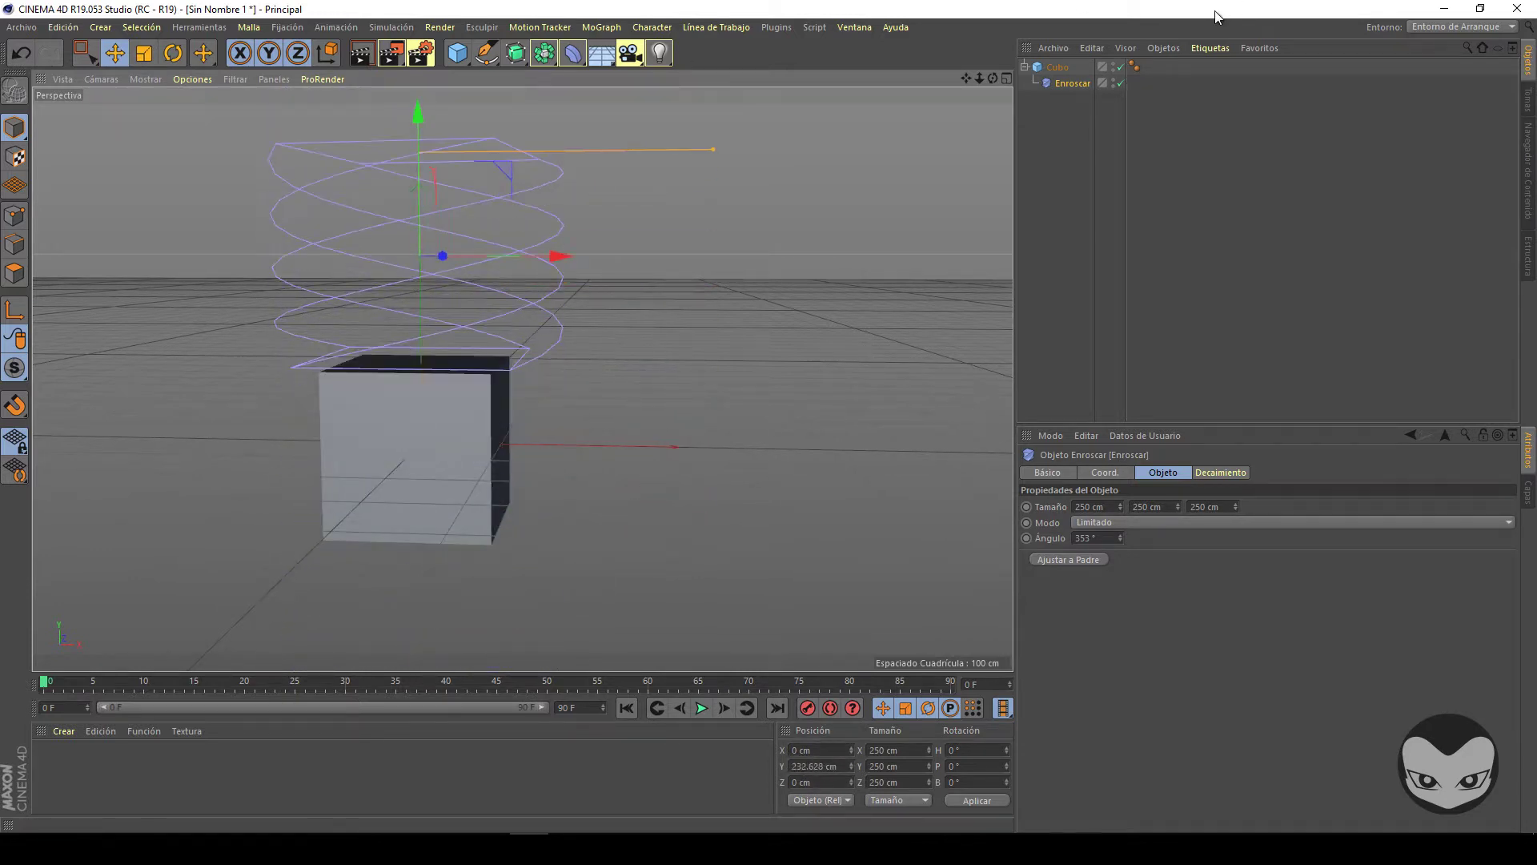
click(1071, 84)
key(Delete)
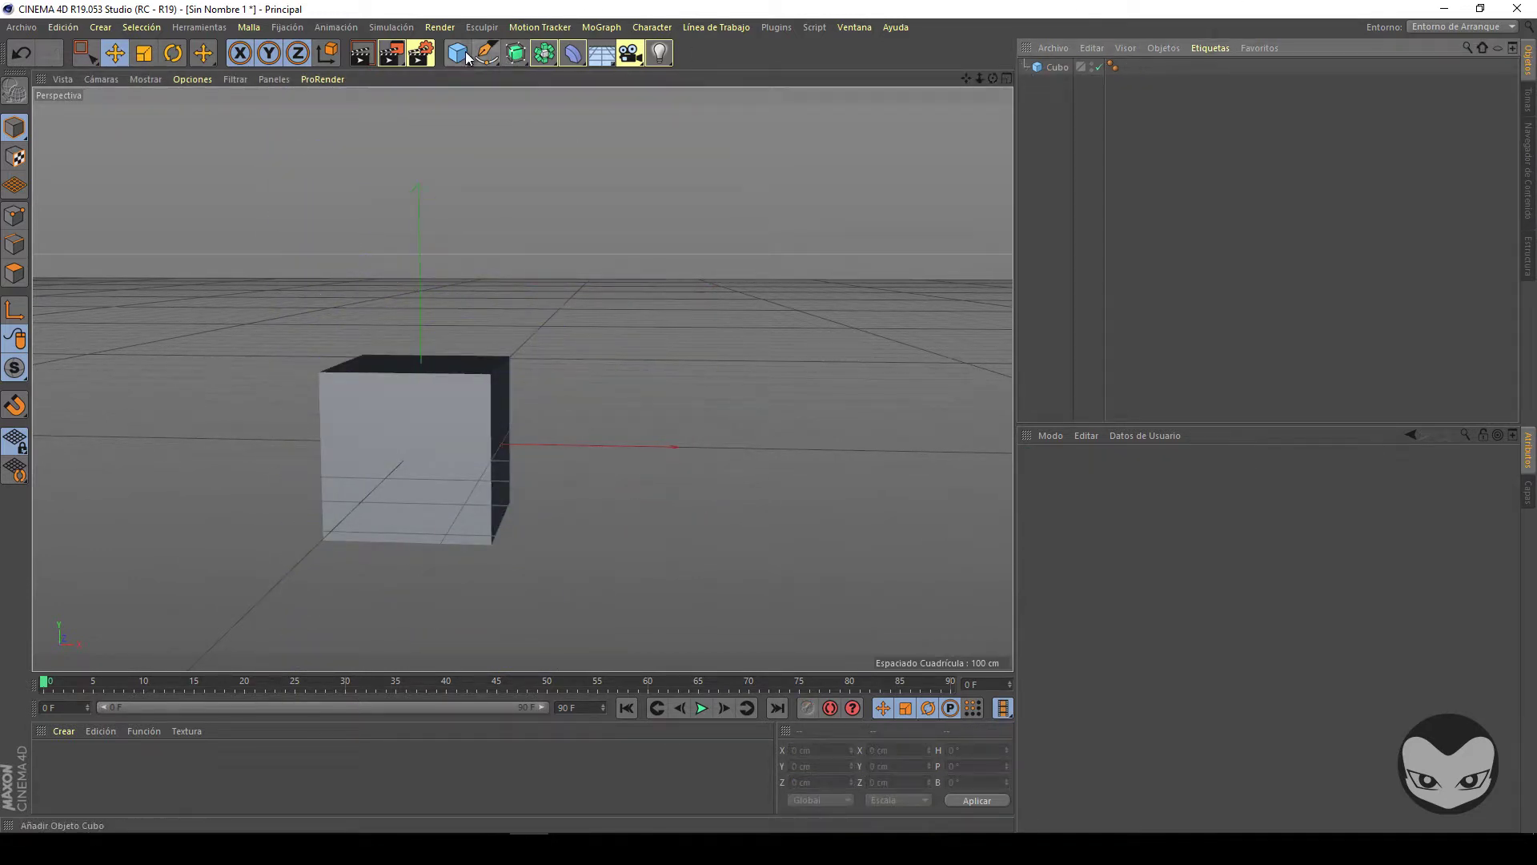
- Add an Explosión deformer nested under the cube and set its Fuerza to 26 %
click(572, 53)
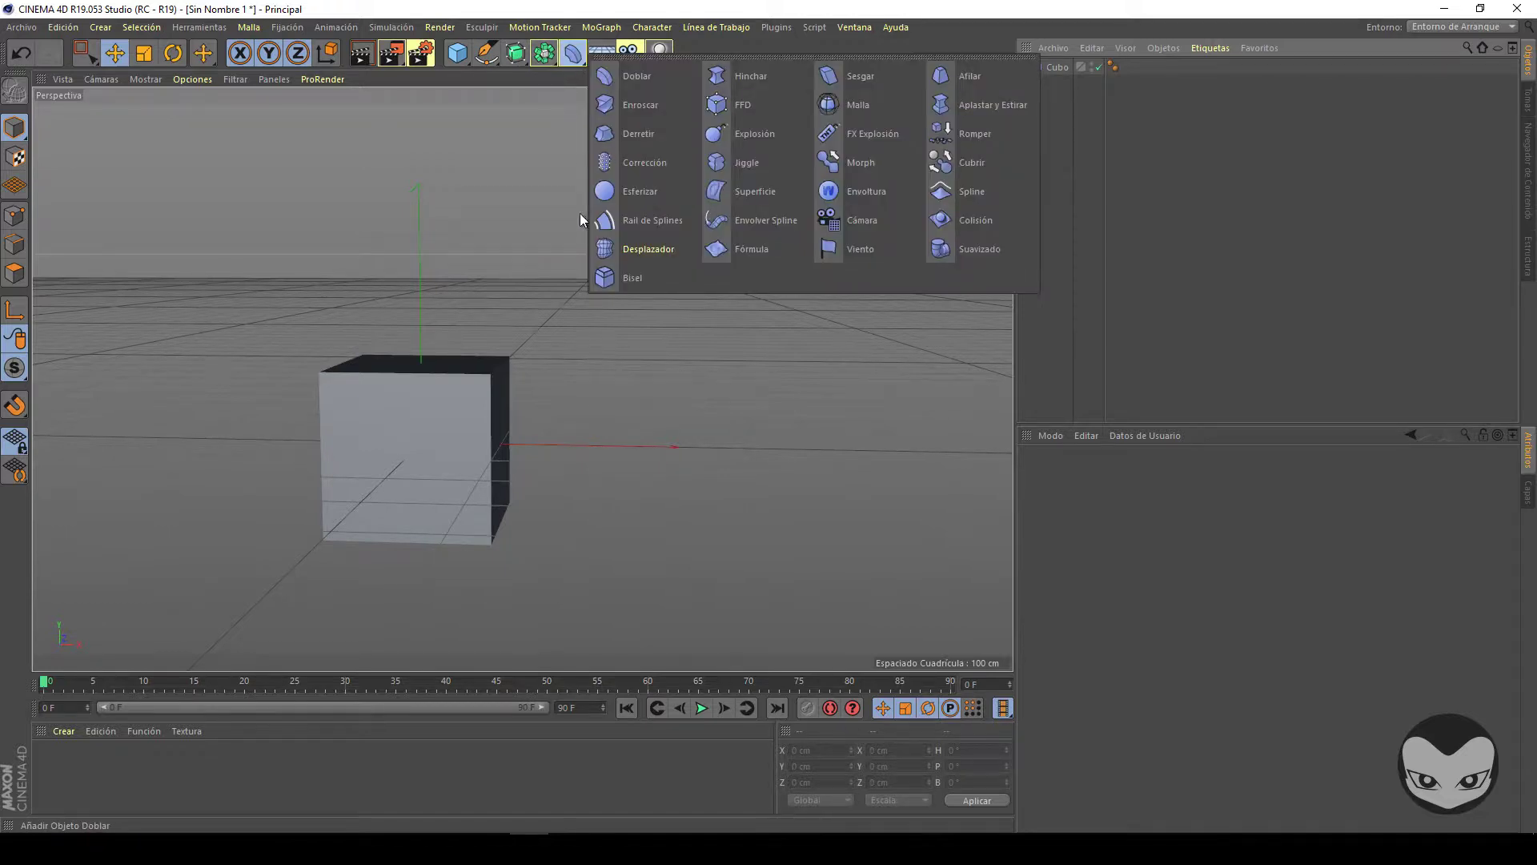
click(743, 130)
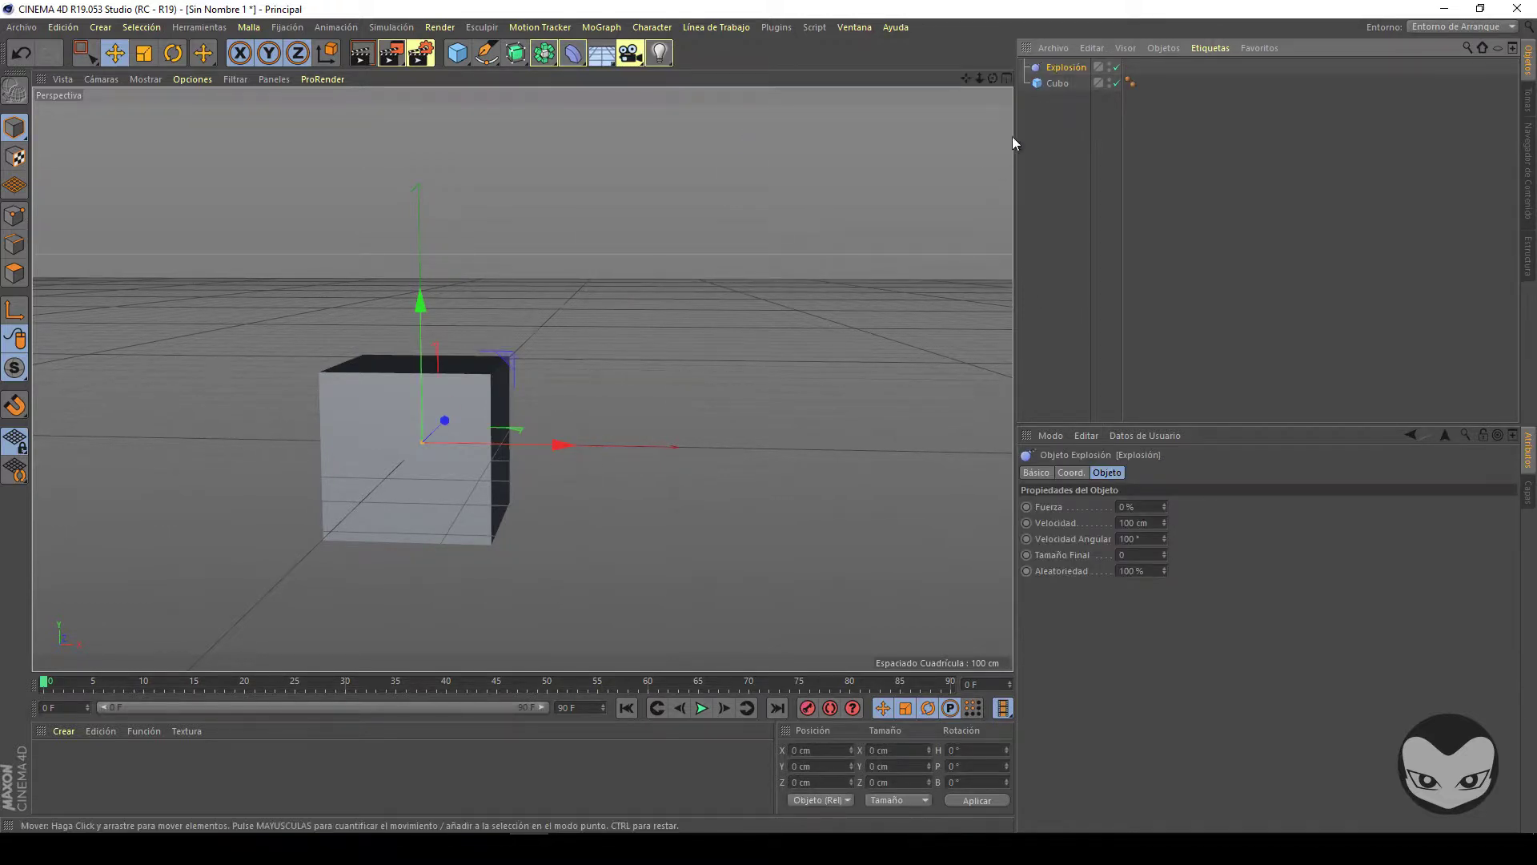
drag(1065, 68, 1062, 85)
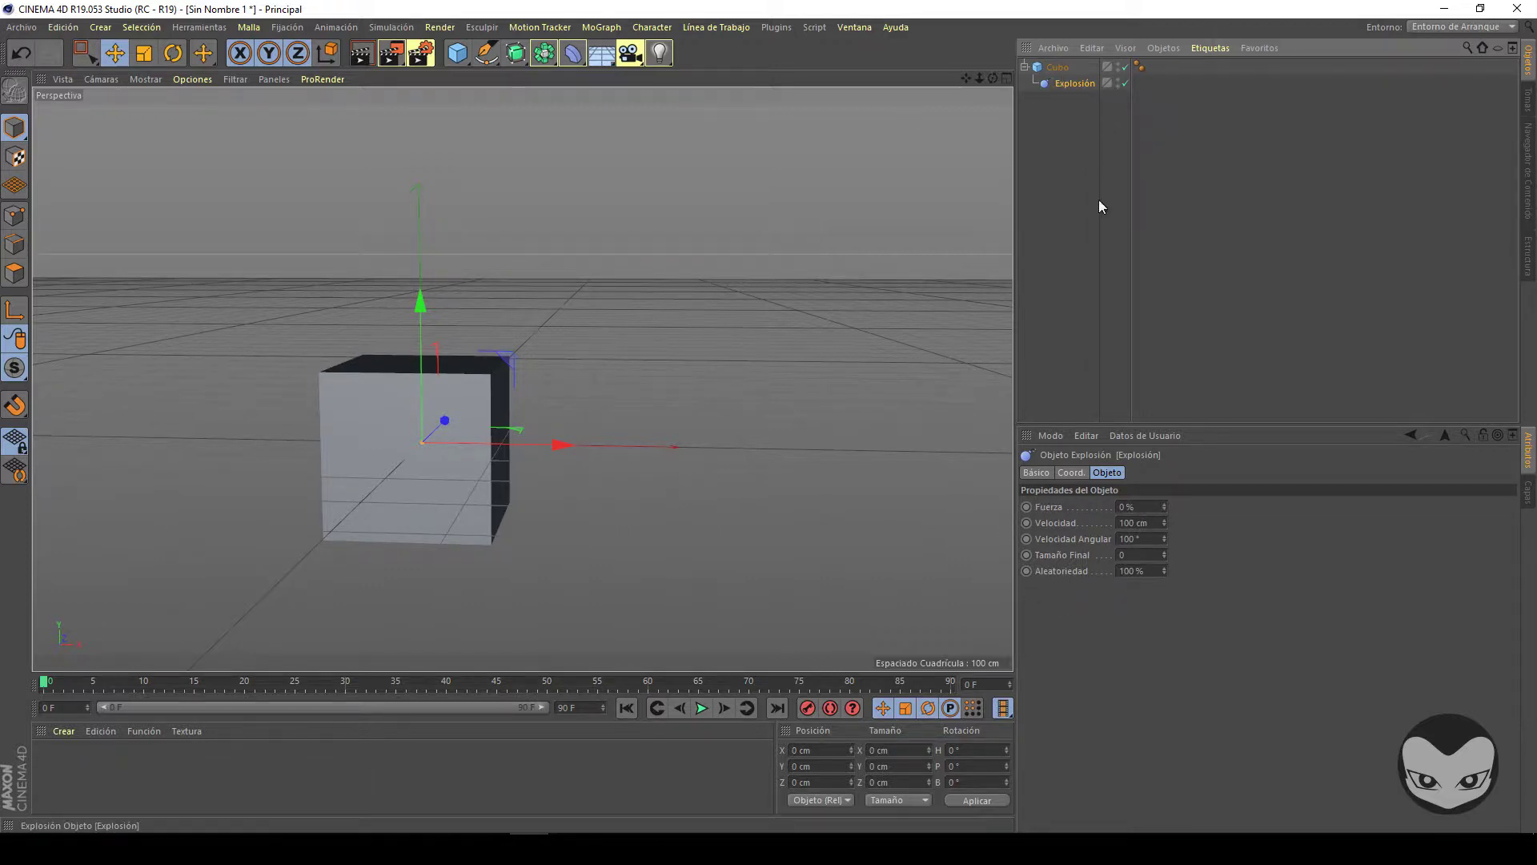
drag(1164, 504, 1164, 503)
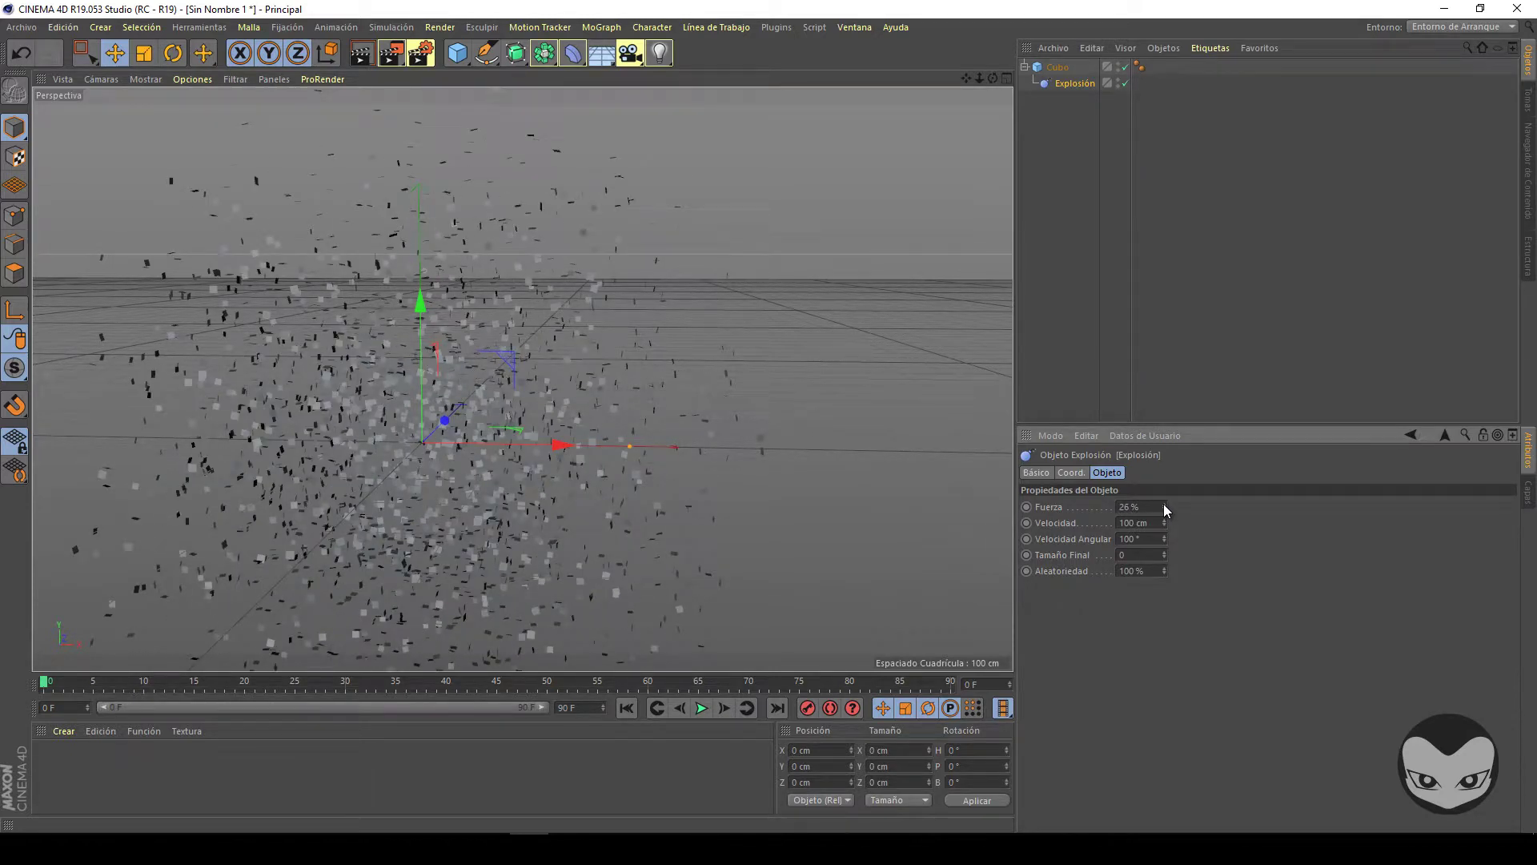
- Set the Explosión deformer to Velocidad 87 cm, Velocidad Angular 775°, Aleatoriedad 100 % and Fuerza 16 %
drag(1164, 522, 1164, 568)
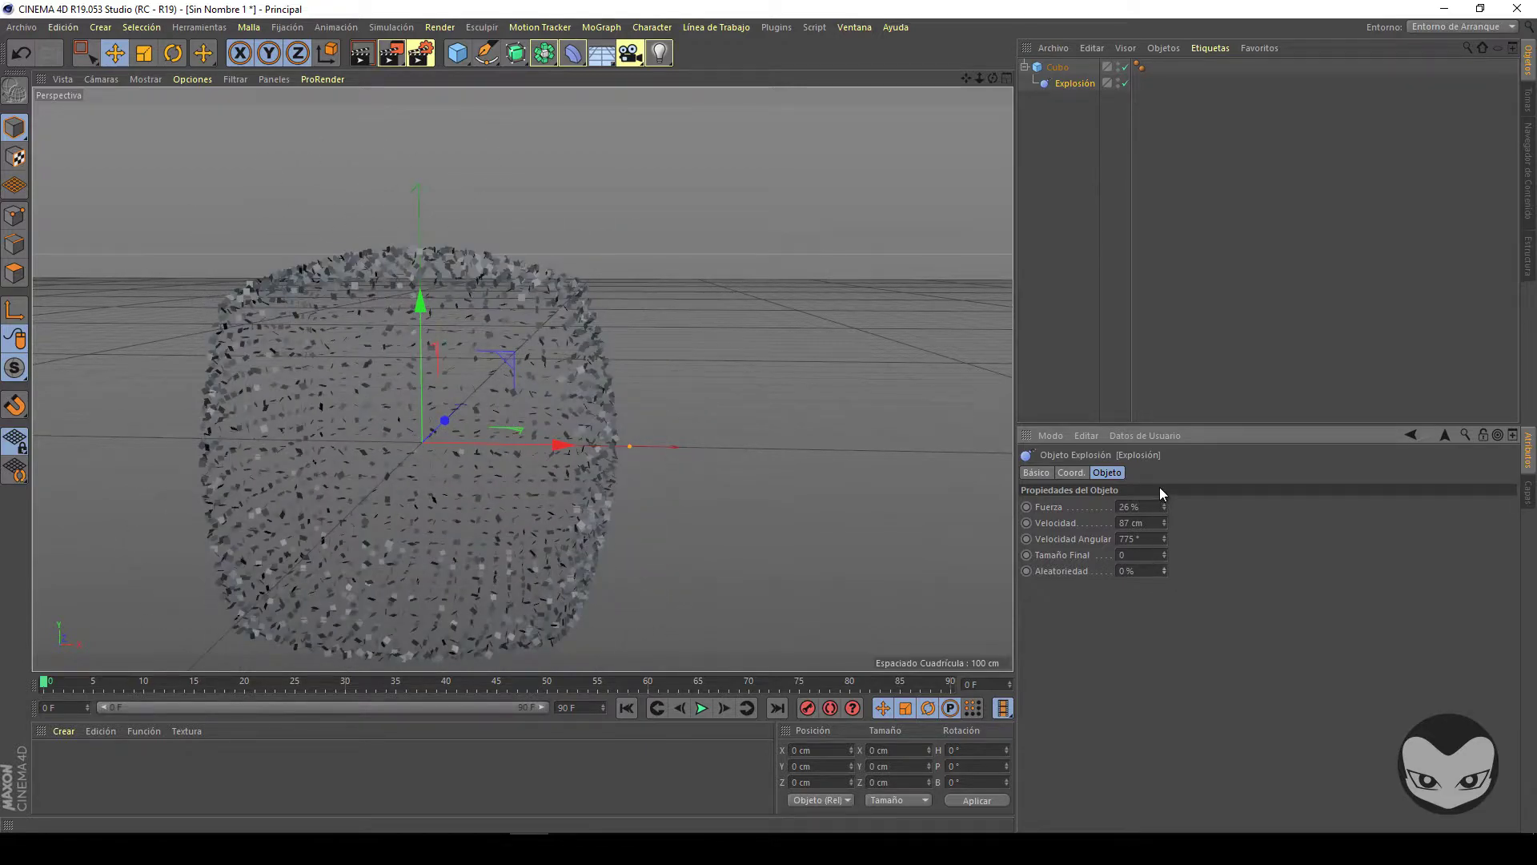
drag(1162, 503, 1162, 501)
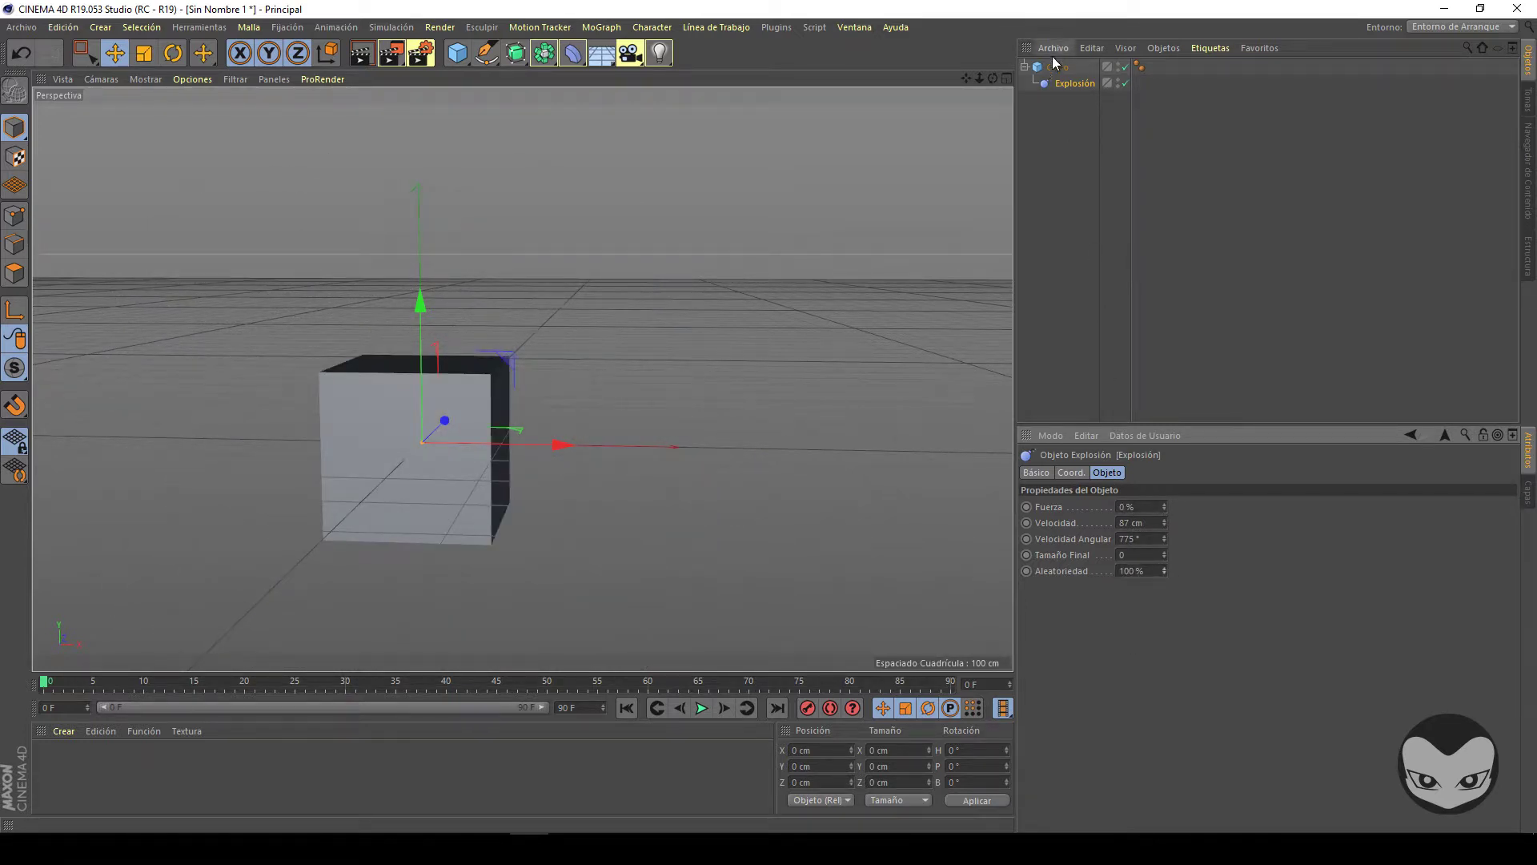
drag(1164, 503, 1164, 503)
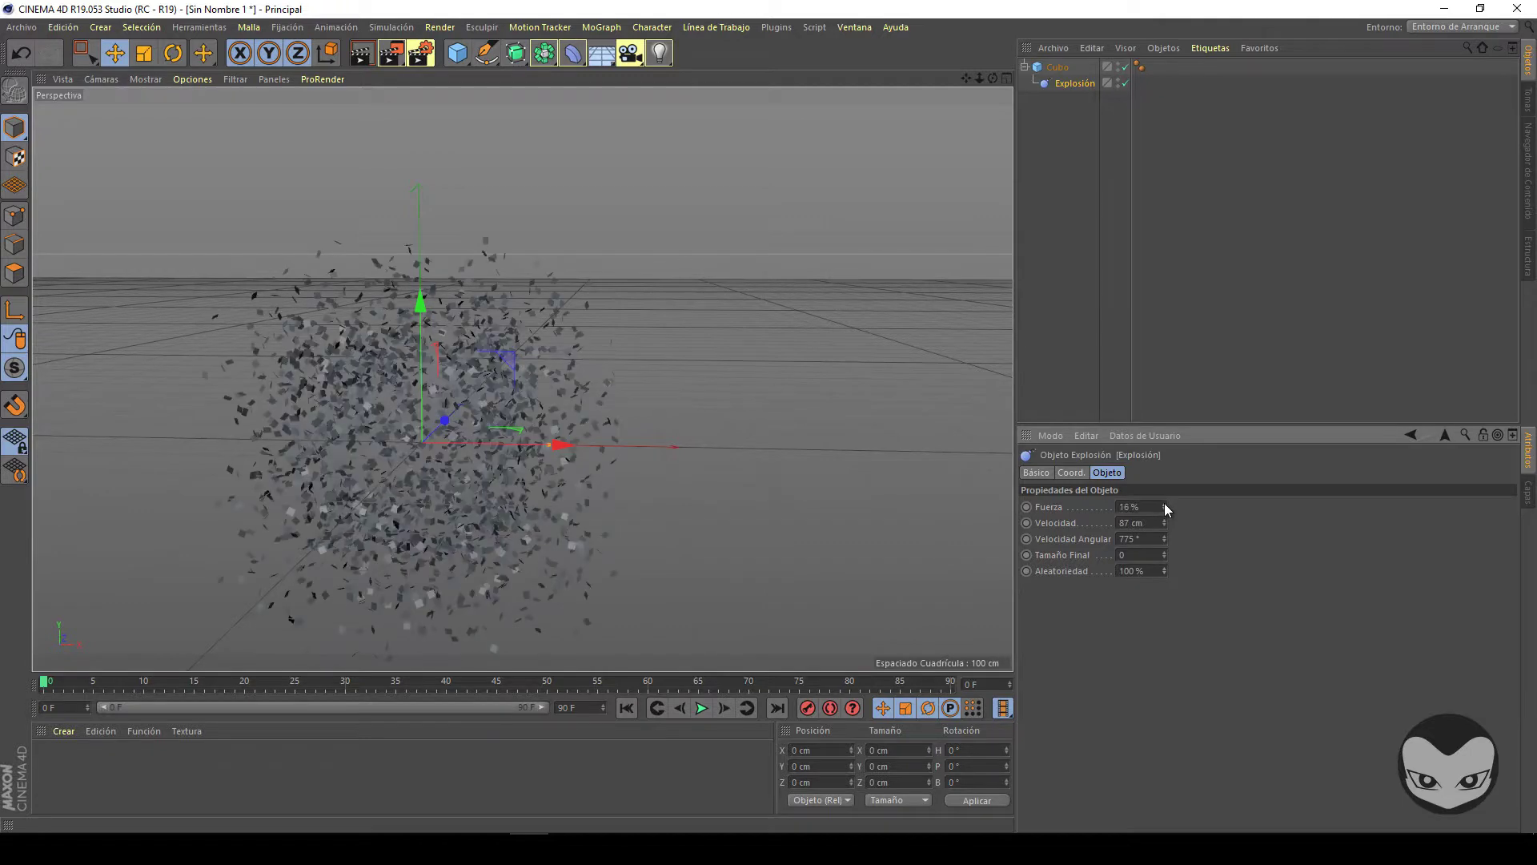
- Set the cube's segments to 2 in X, Y and Z
click(1058, 70)
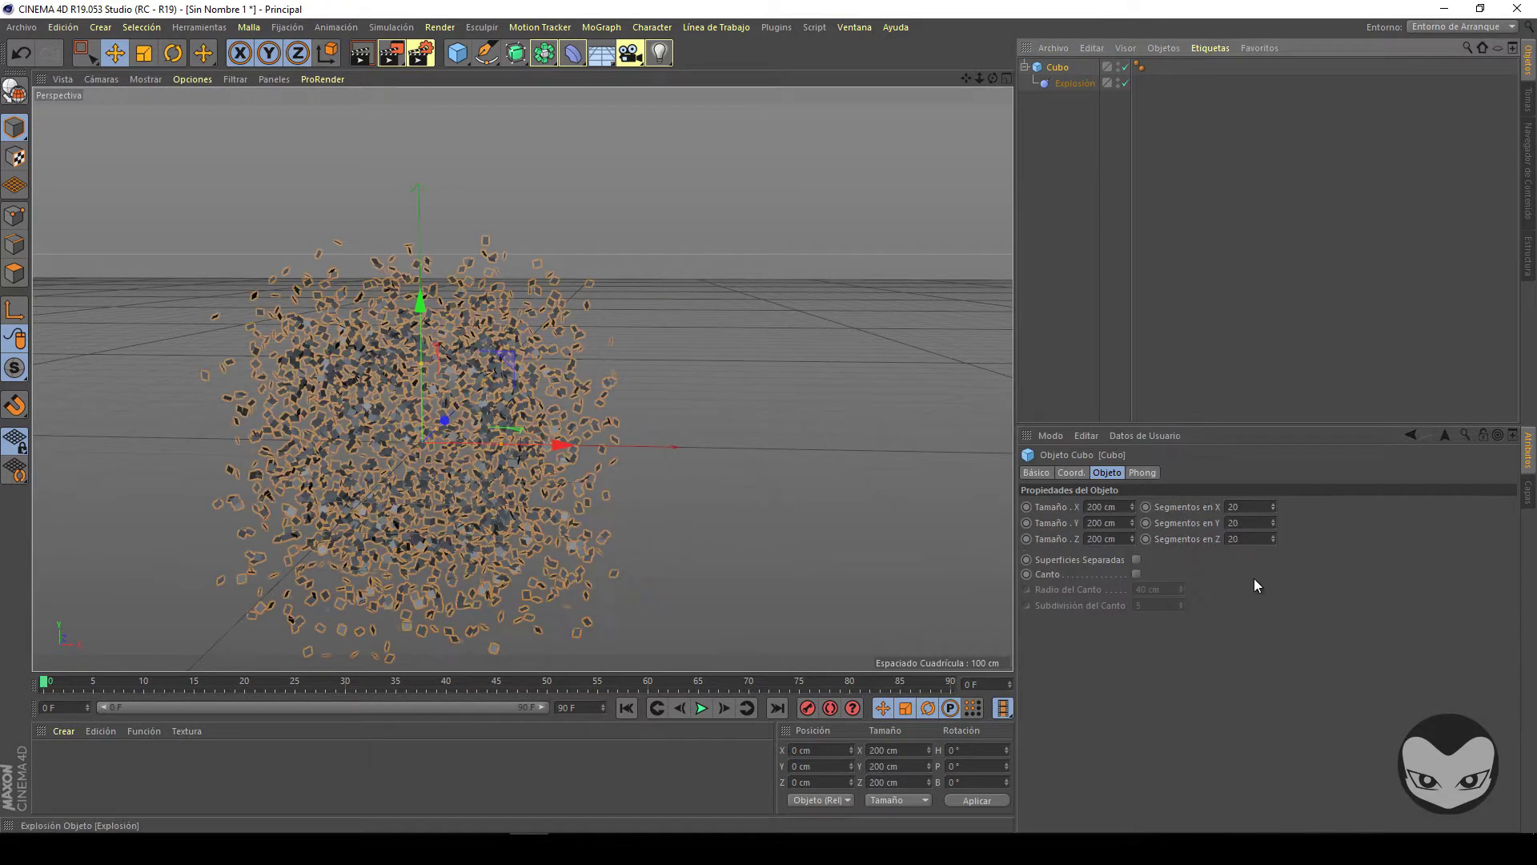
click(1239, 507)
text(2)
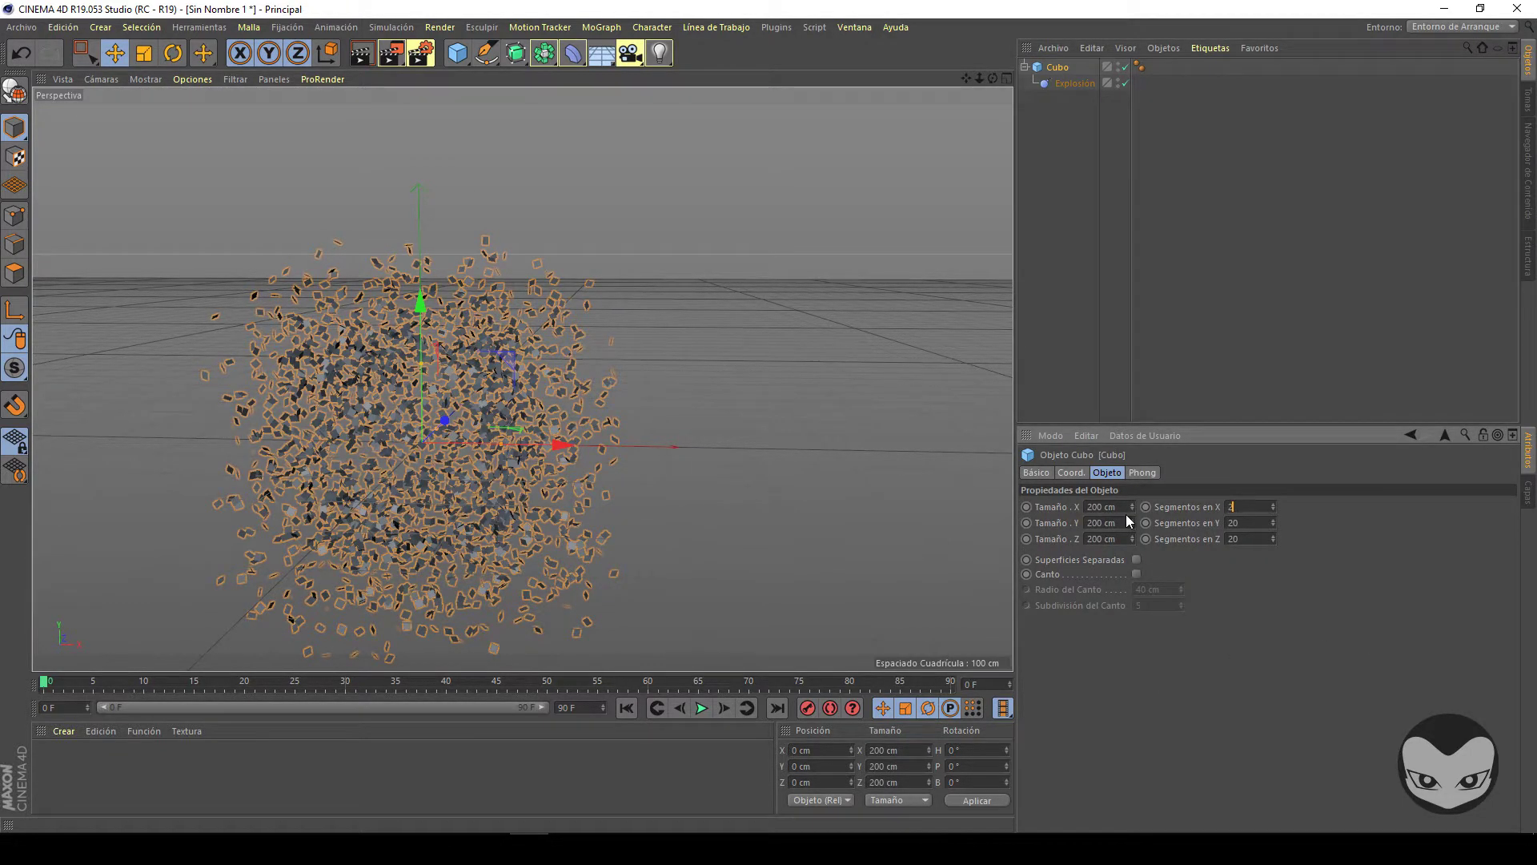
key(Tab)
text(2)
key(Tab)
text(2)
key(Return)
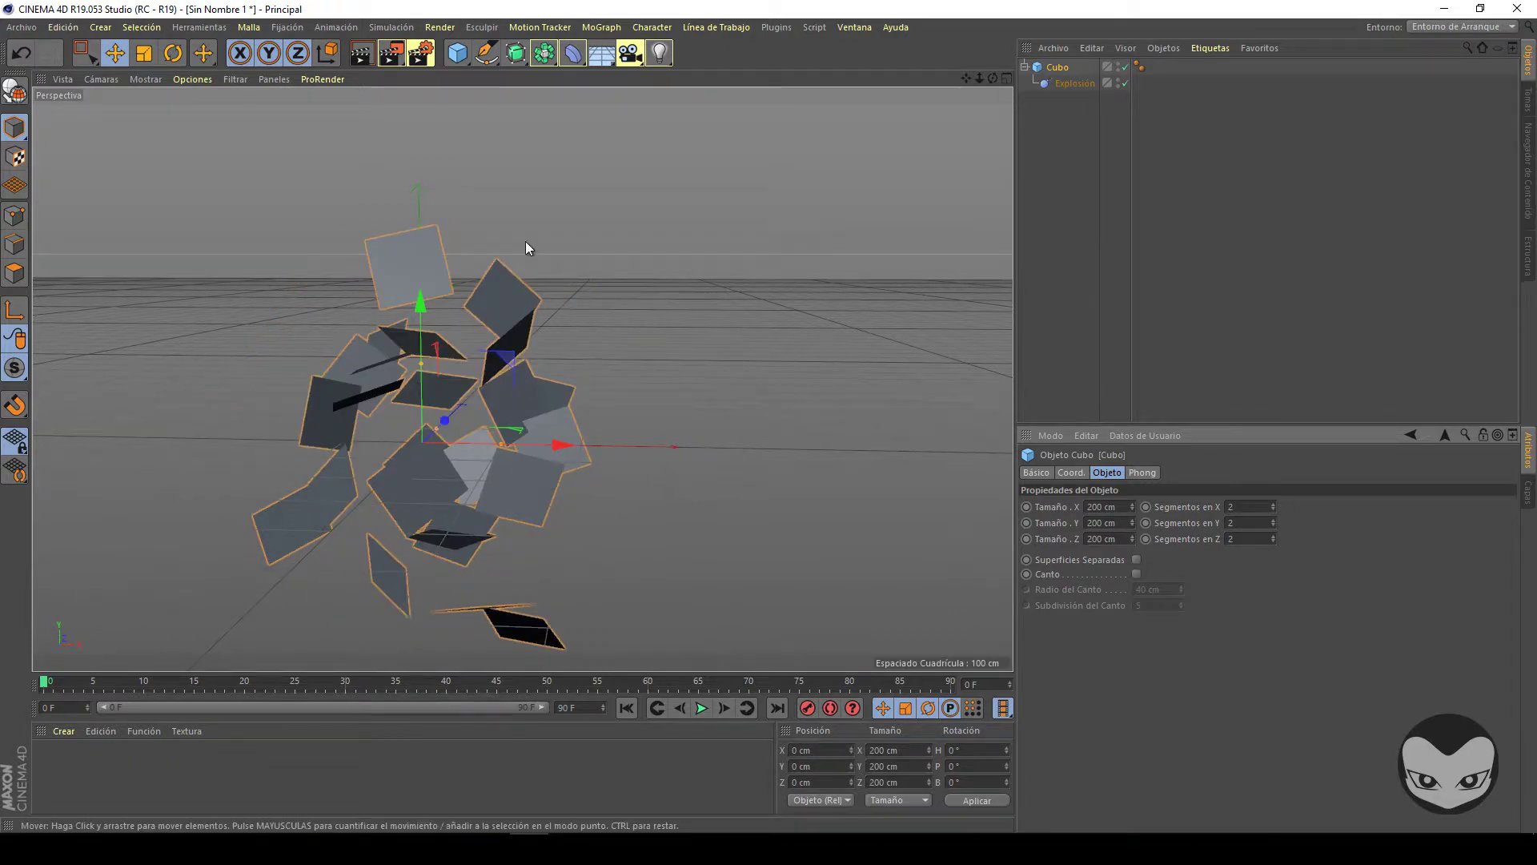
- Restore the cube's segments to 20 in X, Y and Z
click(1249, 506)
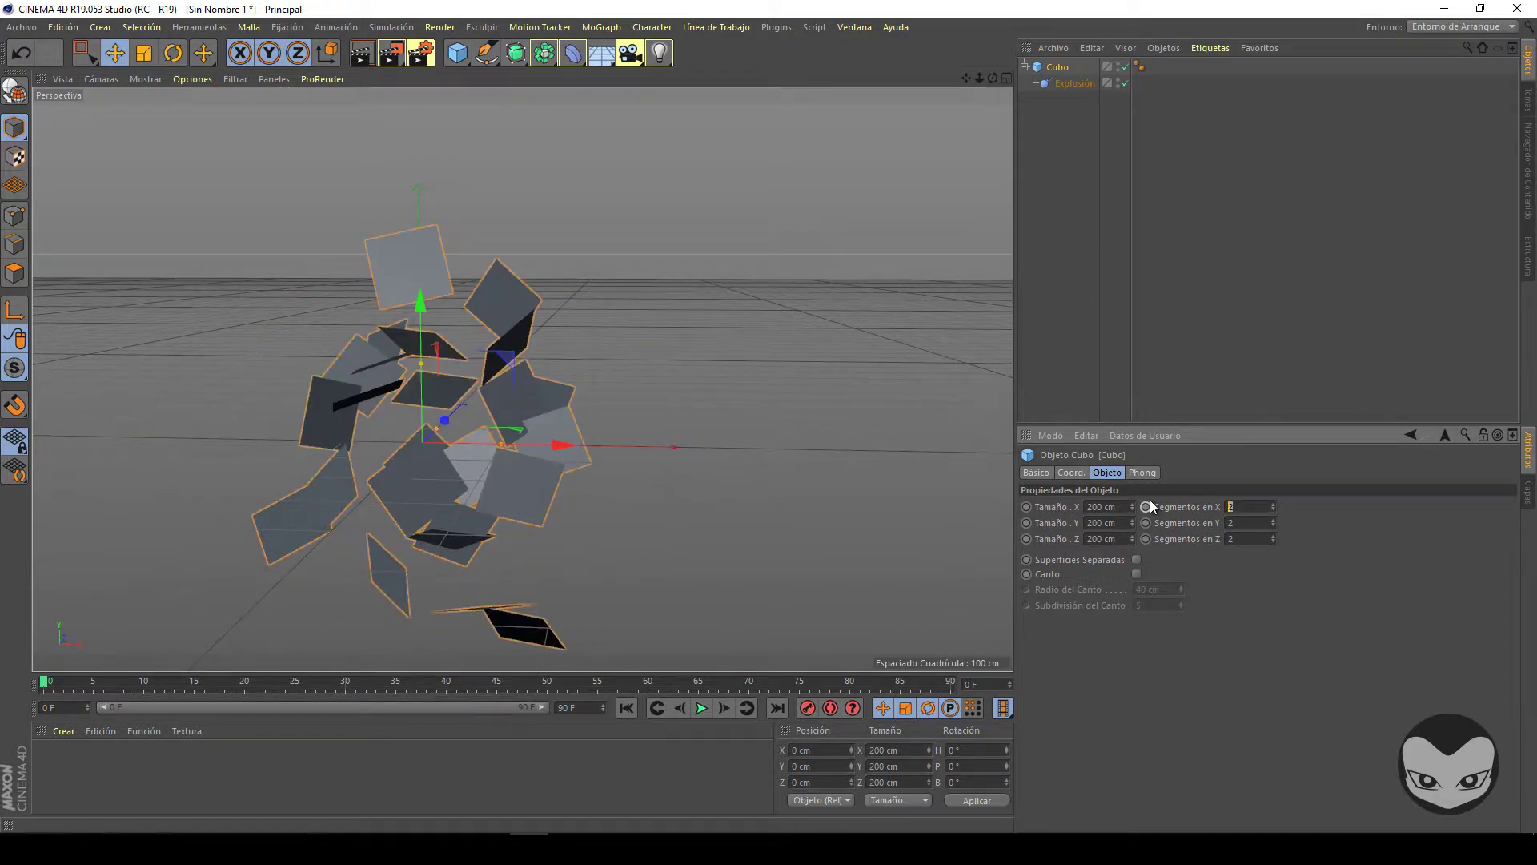
text(20)
key(Tab)
text(20)
key(Tab)
text(20)
key(Return)
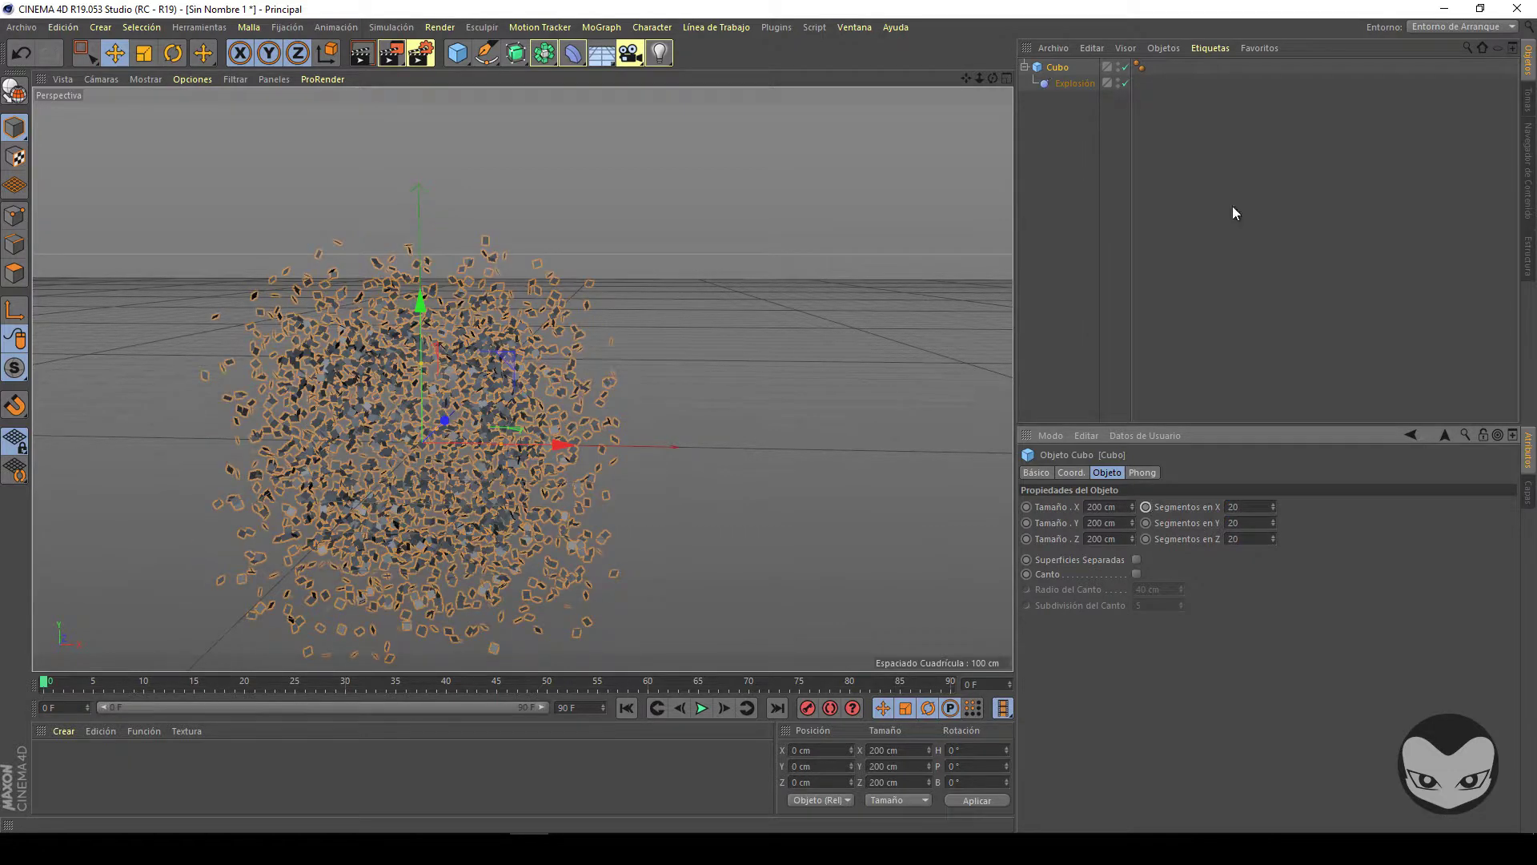
- Lower the Explosión deformer's Fuerza and delete the deformer from under the cube
click(1070, 84)
drag(1162, 500, 1161, 487)
click(1073, 82)
key(Delete)
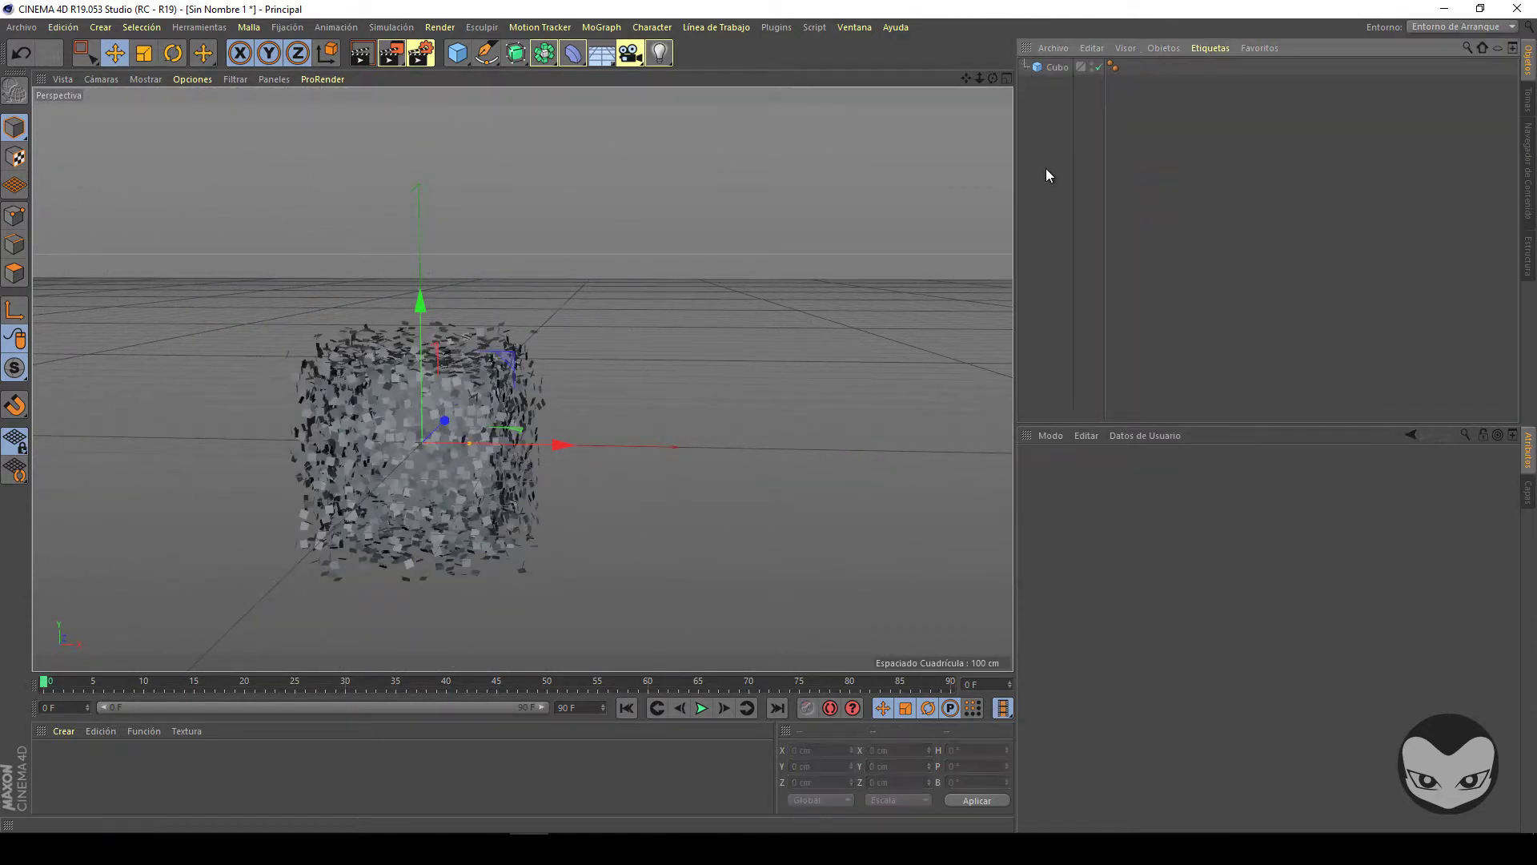
- Add an FX Explosión deformer nested under the cube and set its Tiempo to 5.7 %
click(573, 53)
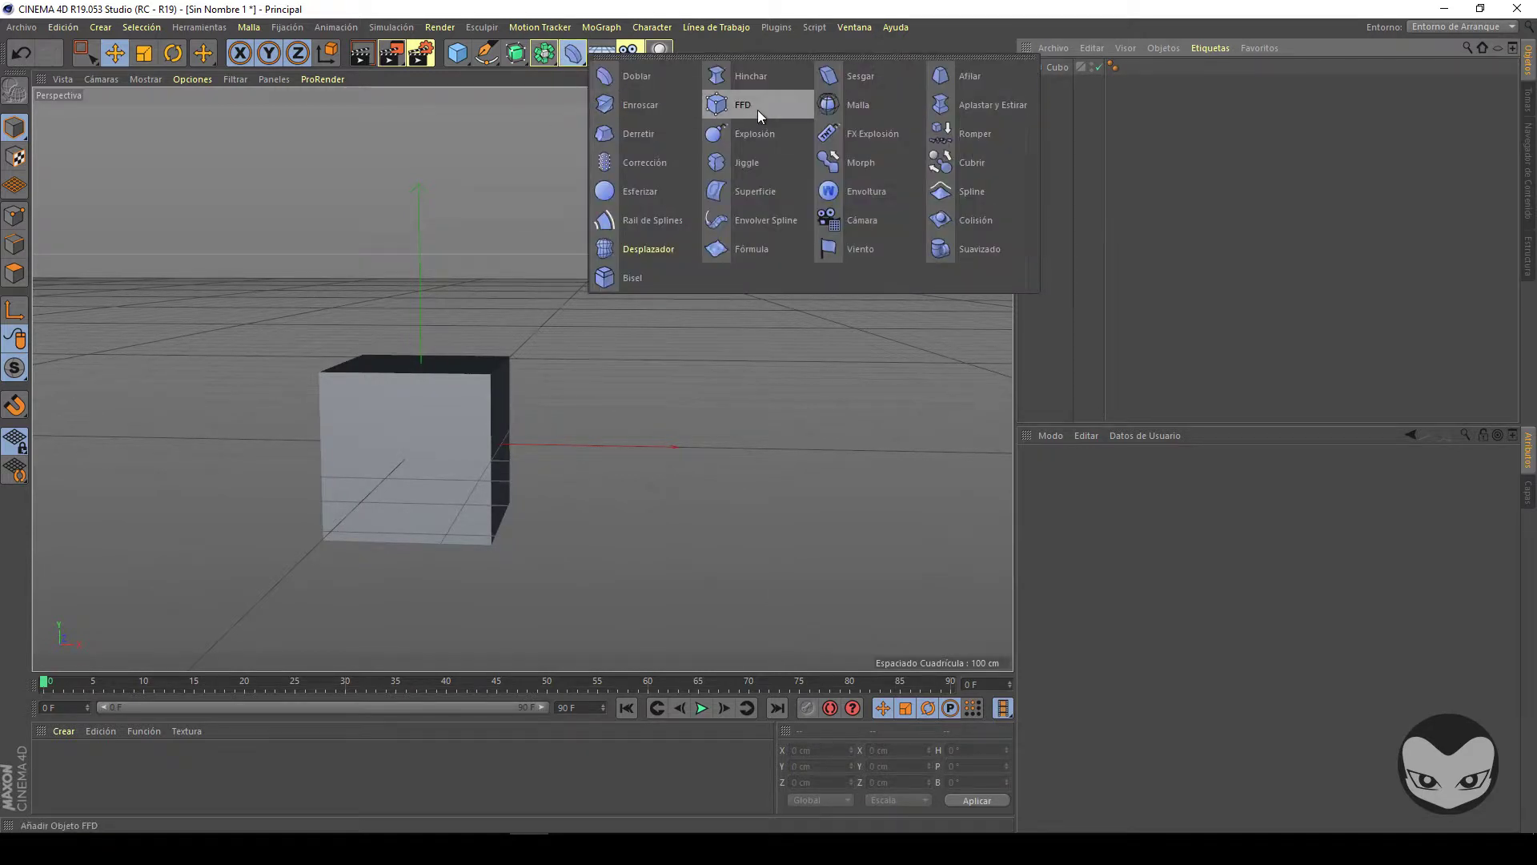
click(871, 132)
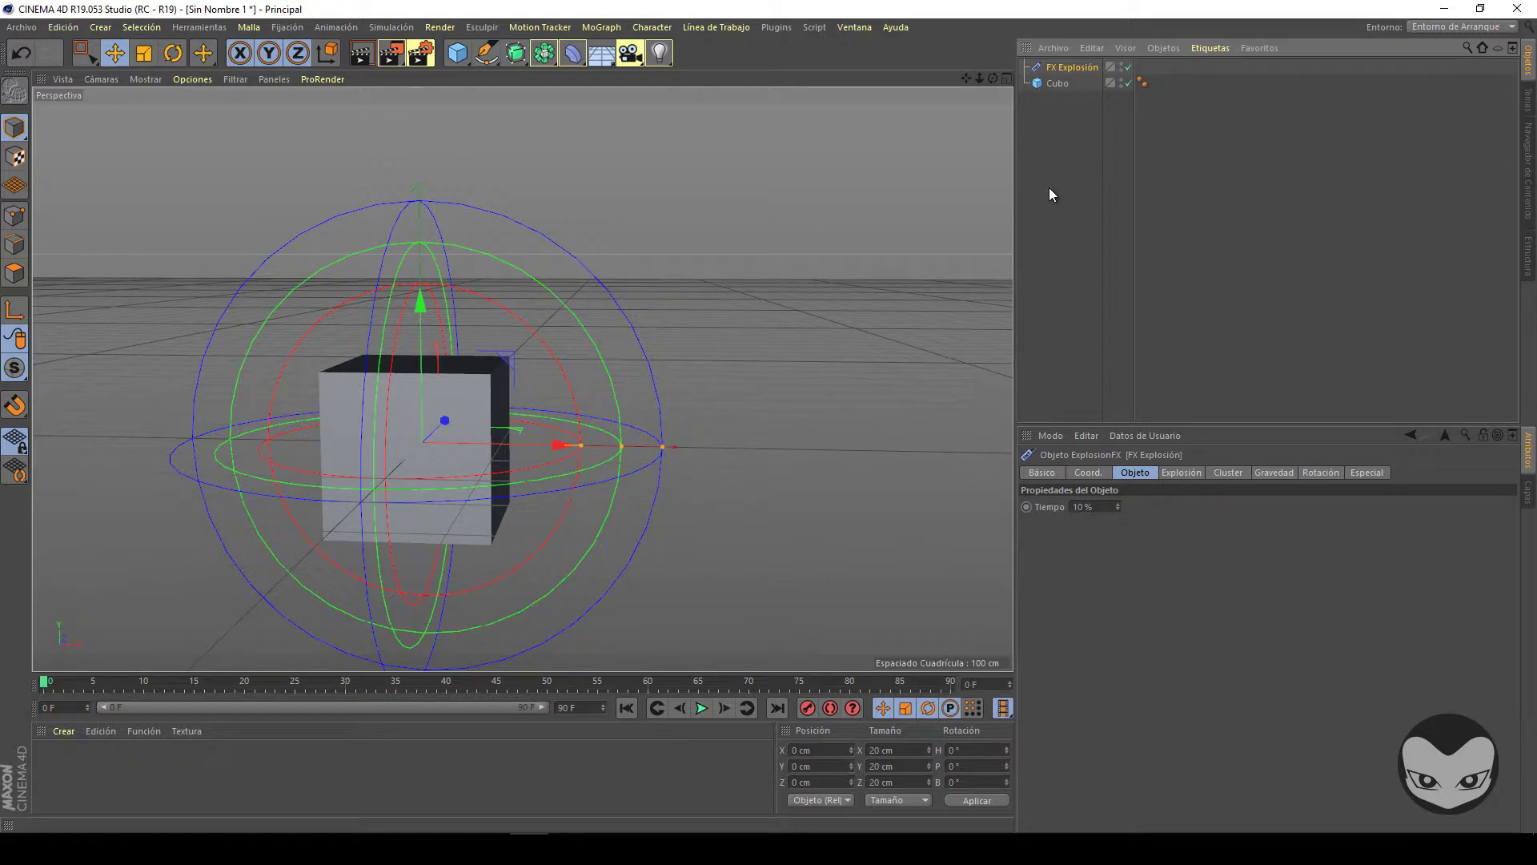
drag(1073, 67, 1064, 83)
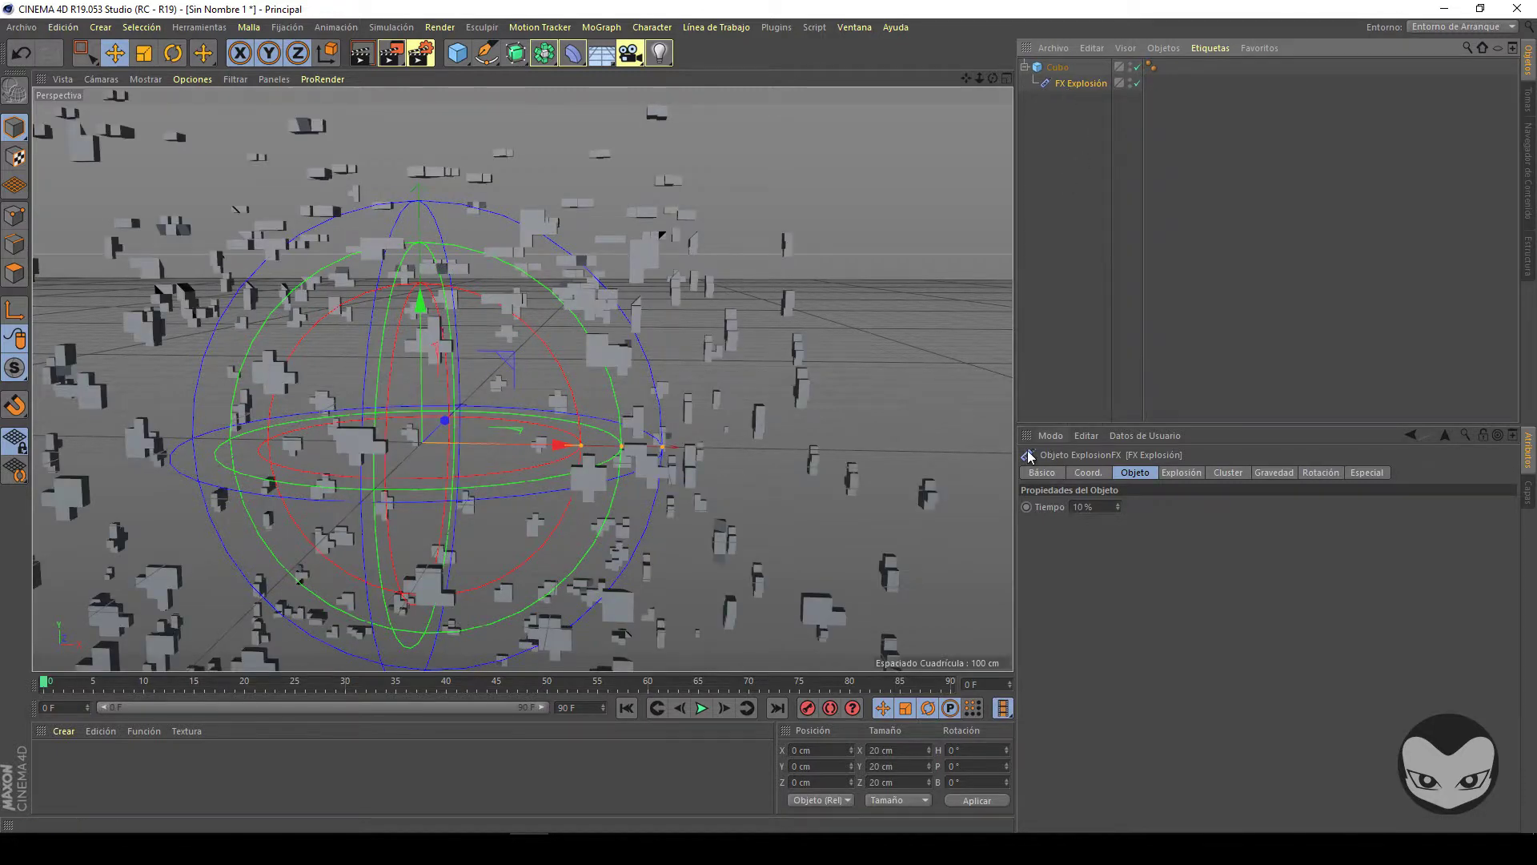
drag(1119, 507, 1118, 508)
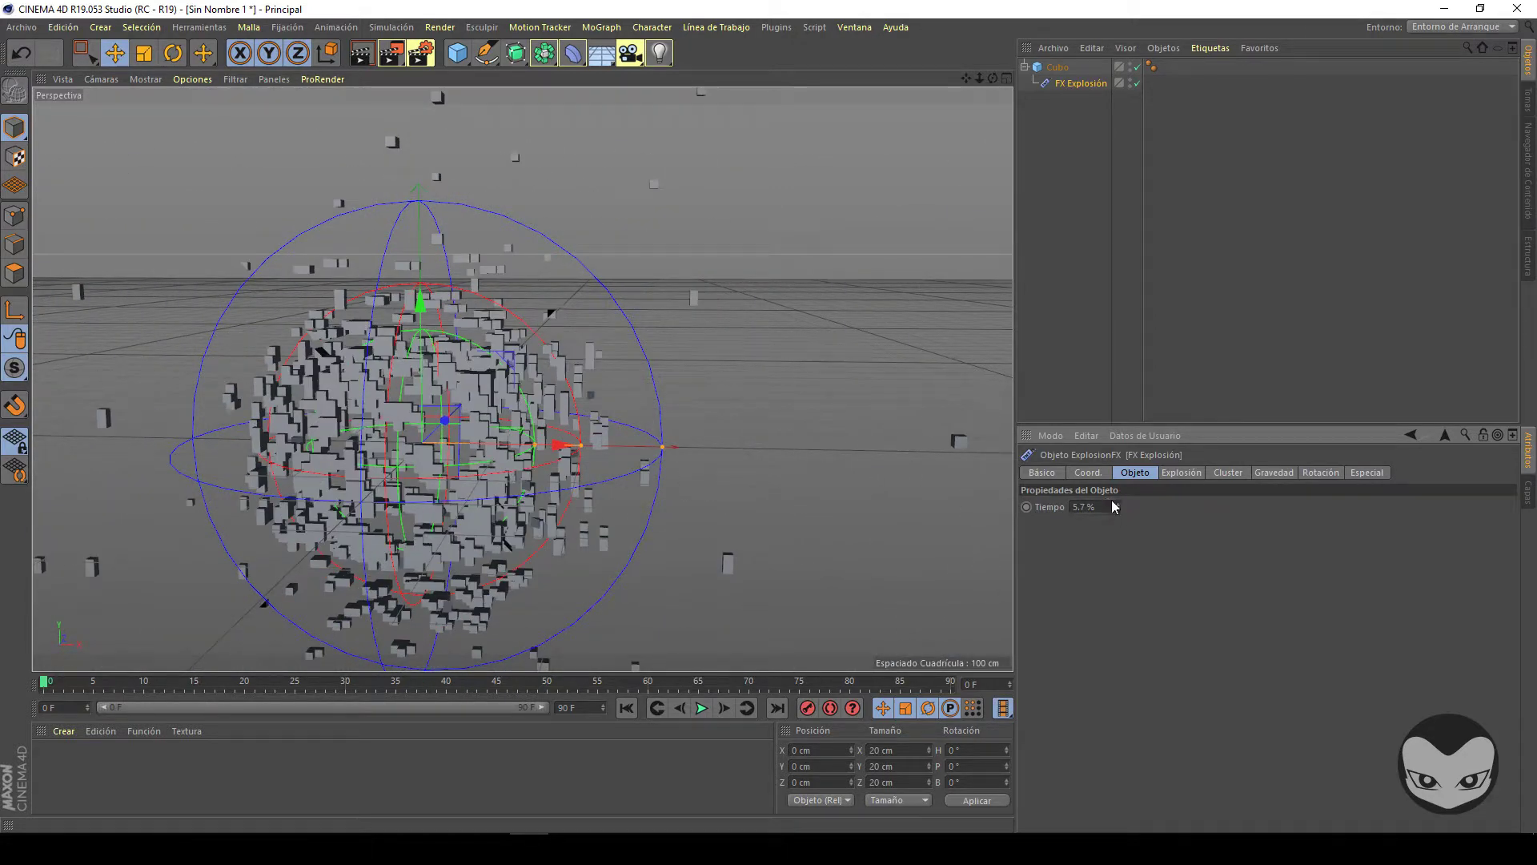
- Adjust the Grosor of the FX Explosión deformer's clusters
click(1185, 474)
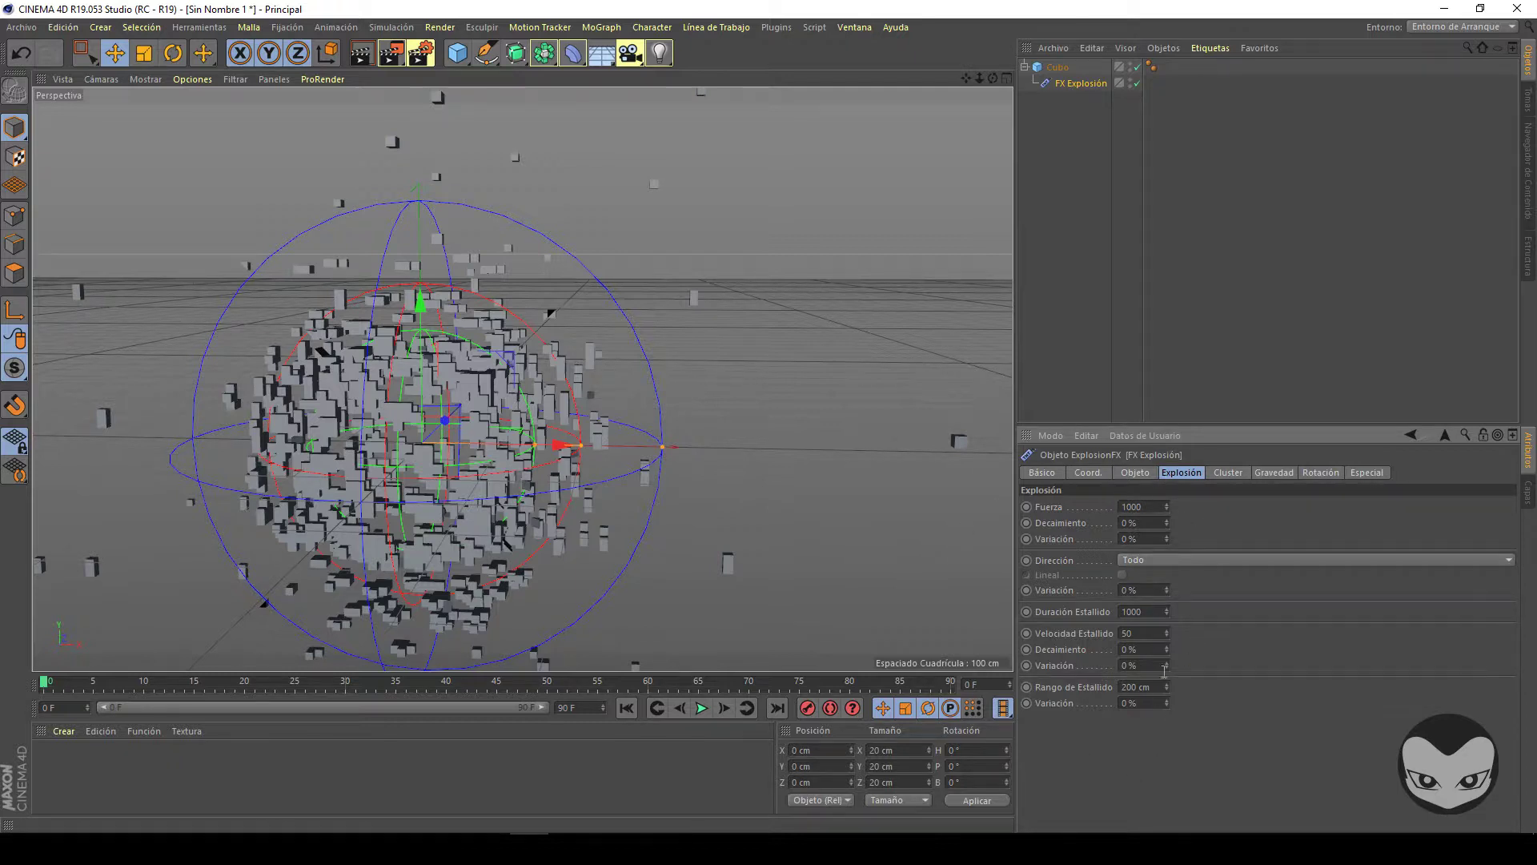
click(1237, 474)
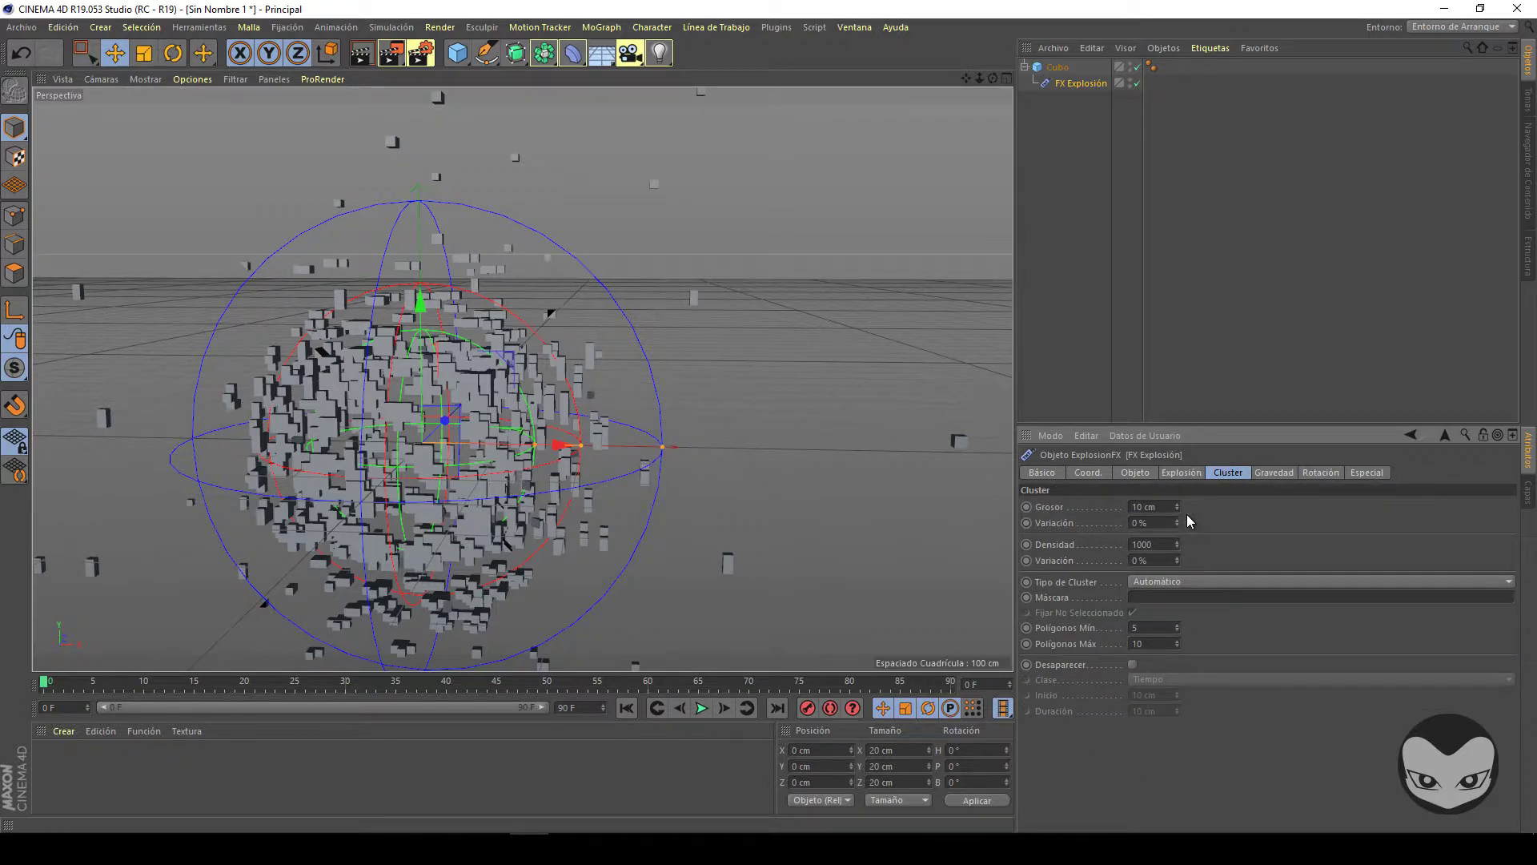
drag(1178, 506, 1179, 539)
click(1278, 473)
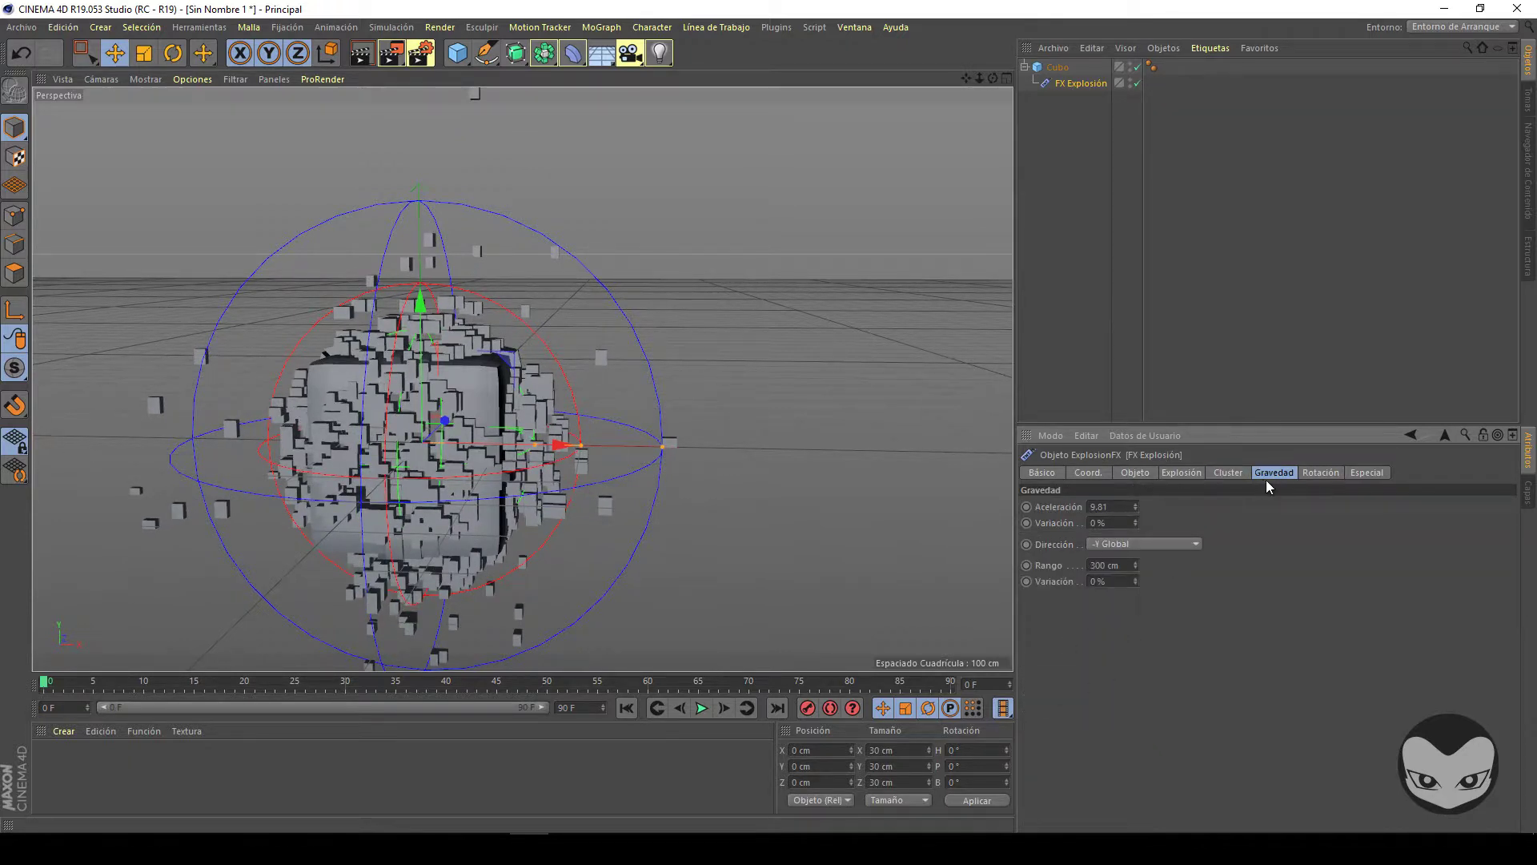
double_click(1127, 506)
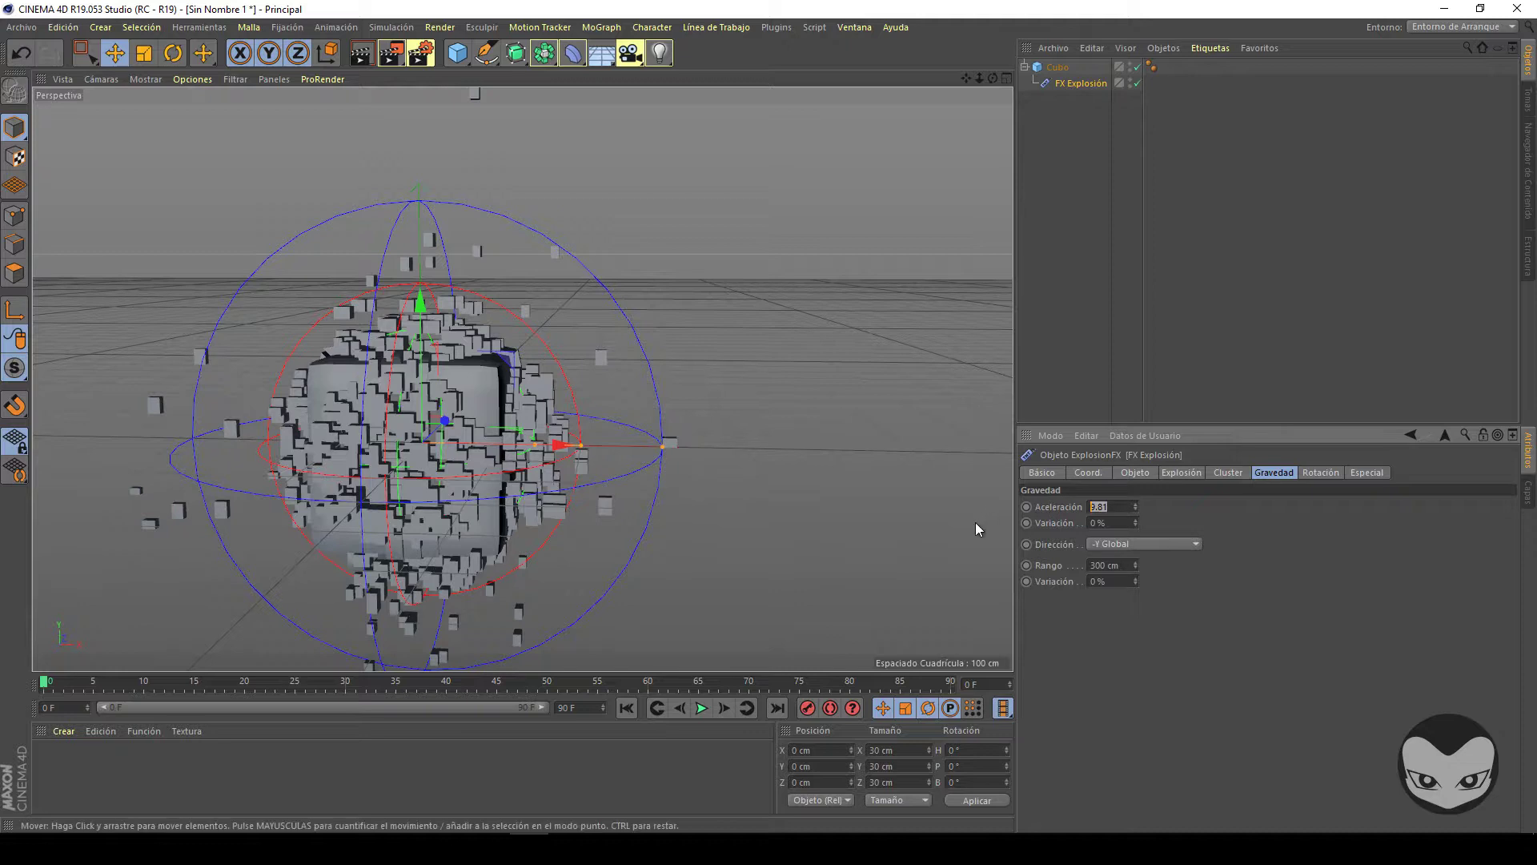
click(1122, 544)
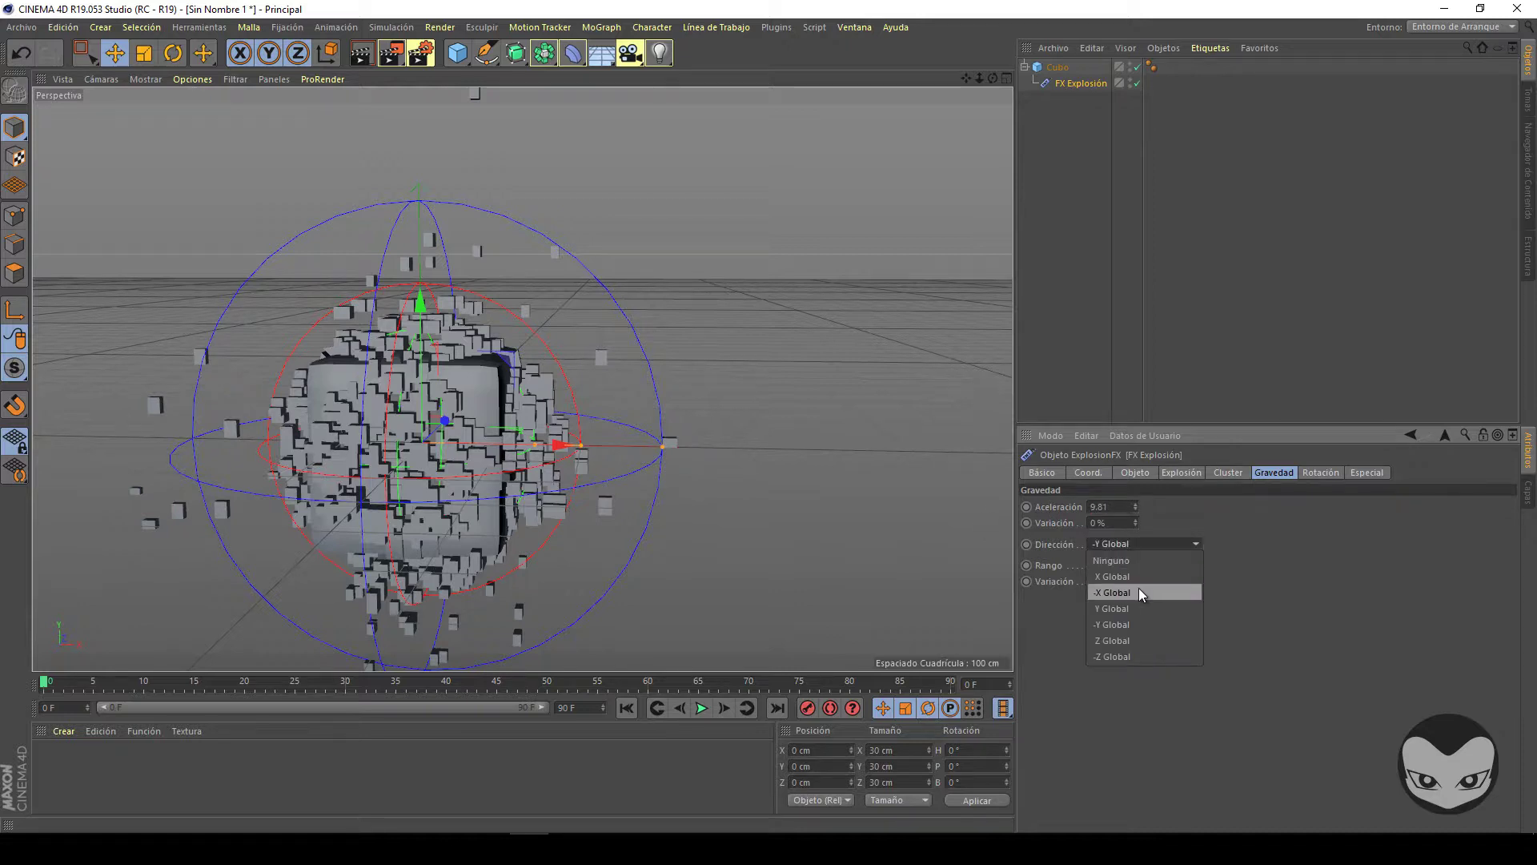
click(1164, 675)
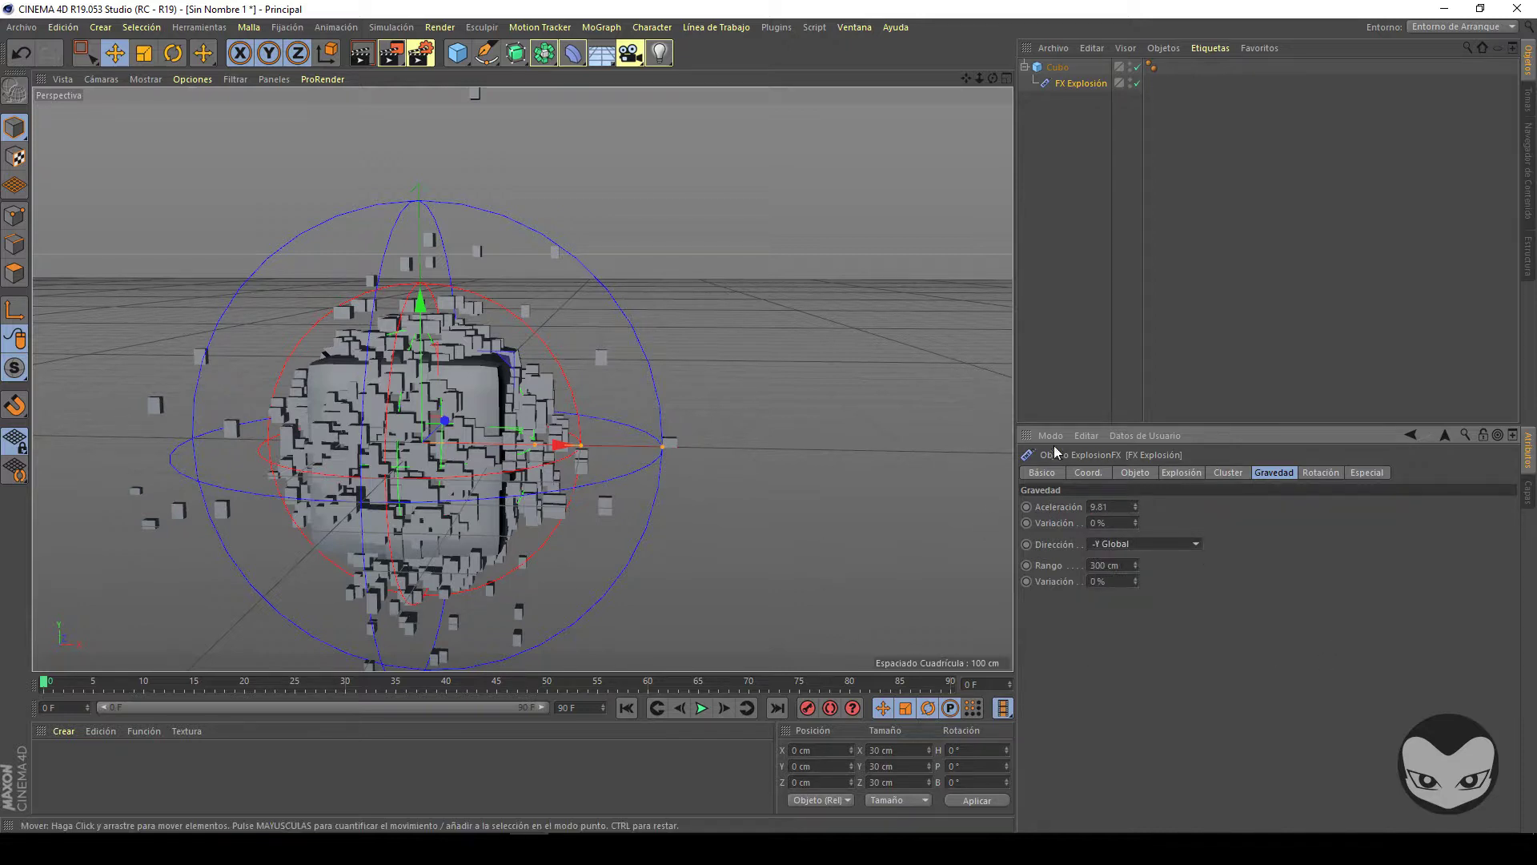
- Give the FX Explosión fragments rotation by adjusting the rotation Velocidad
click(1317, 474)
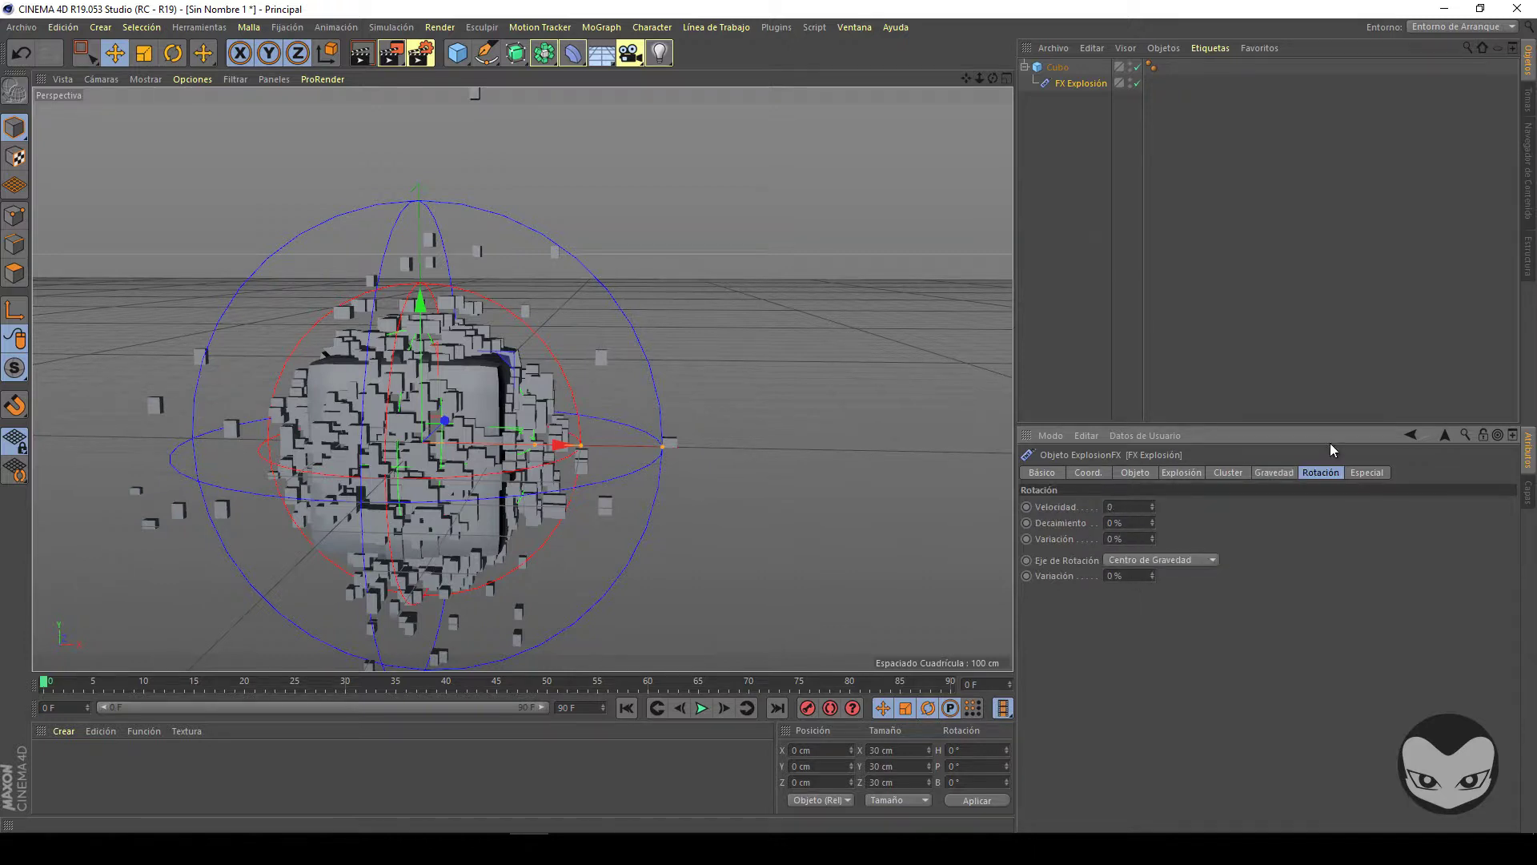
drag(1152, 506, 1121, 505)
click(1134, 474)
- Set the FX Explosión deformer's special Enroscar value to 2678 and its Tiempo to 4.4 %
click(1369, 473)
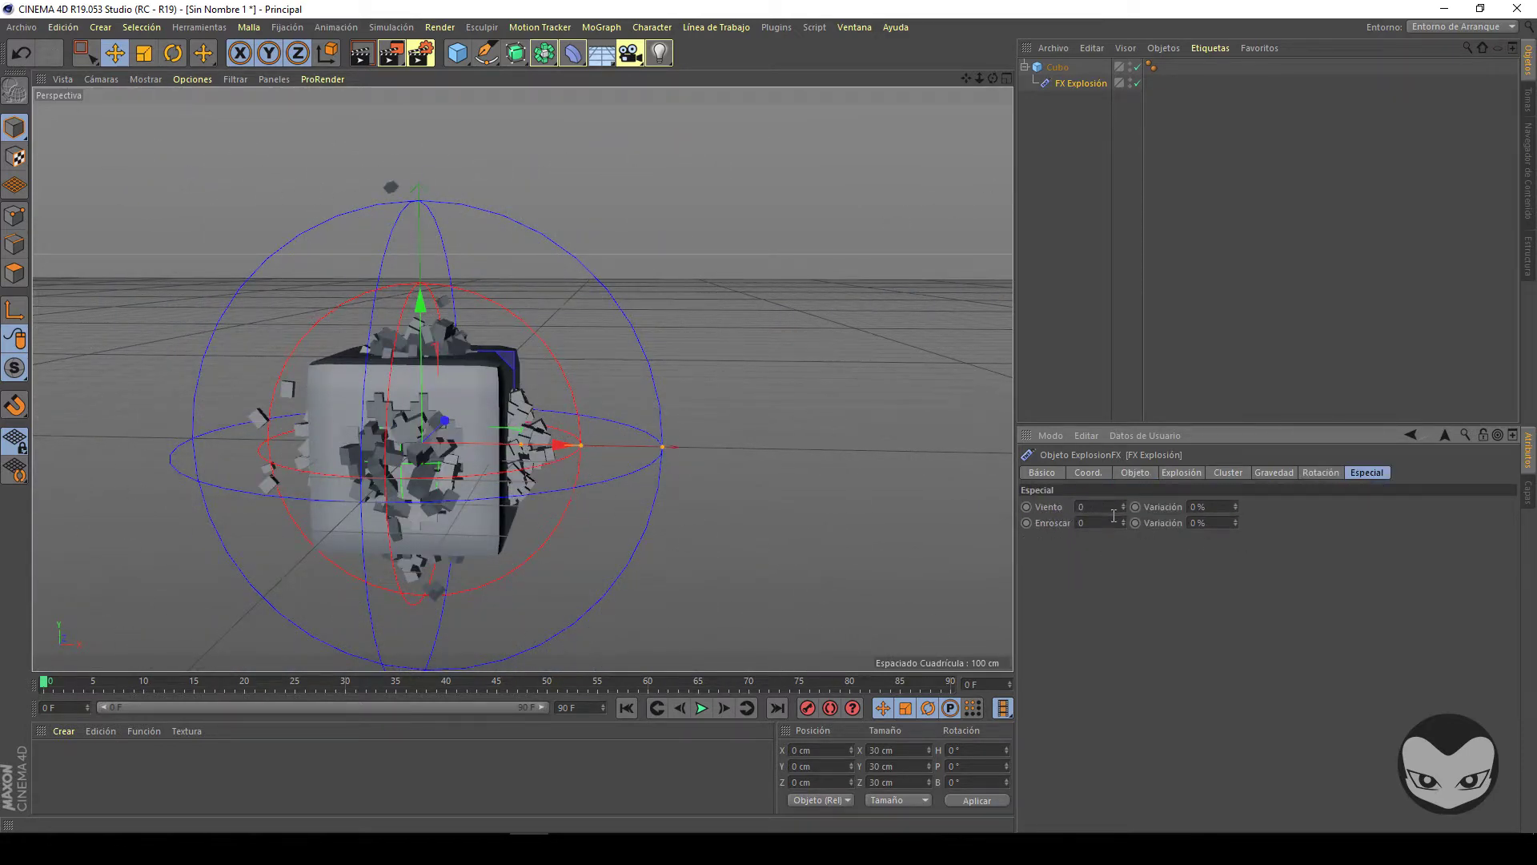
drag(1121, 521, 1117, 493)
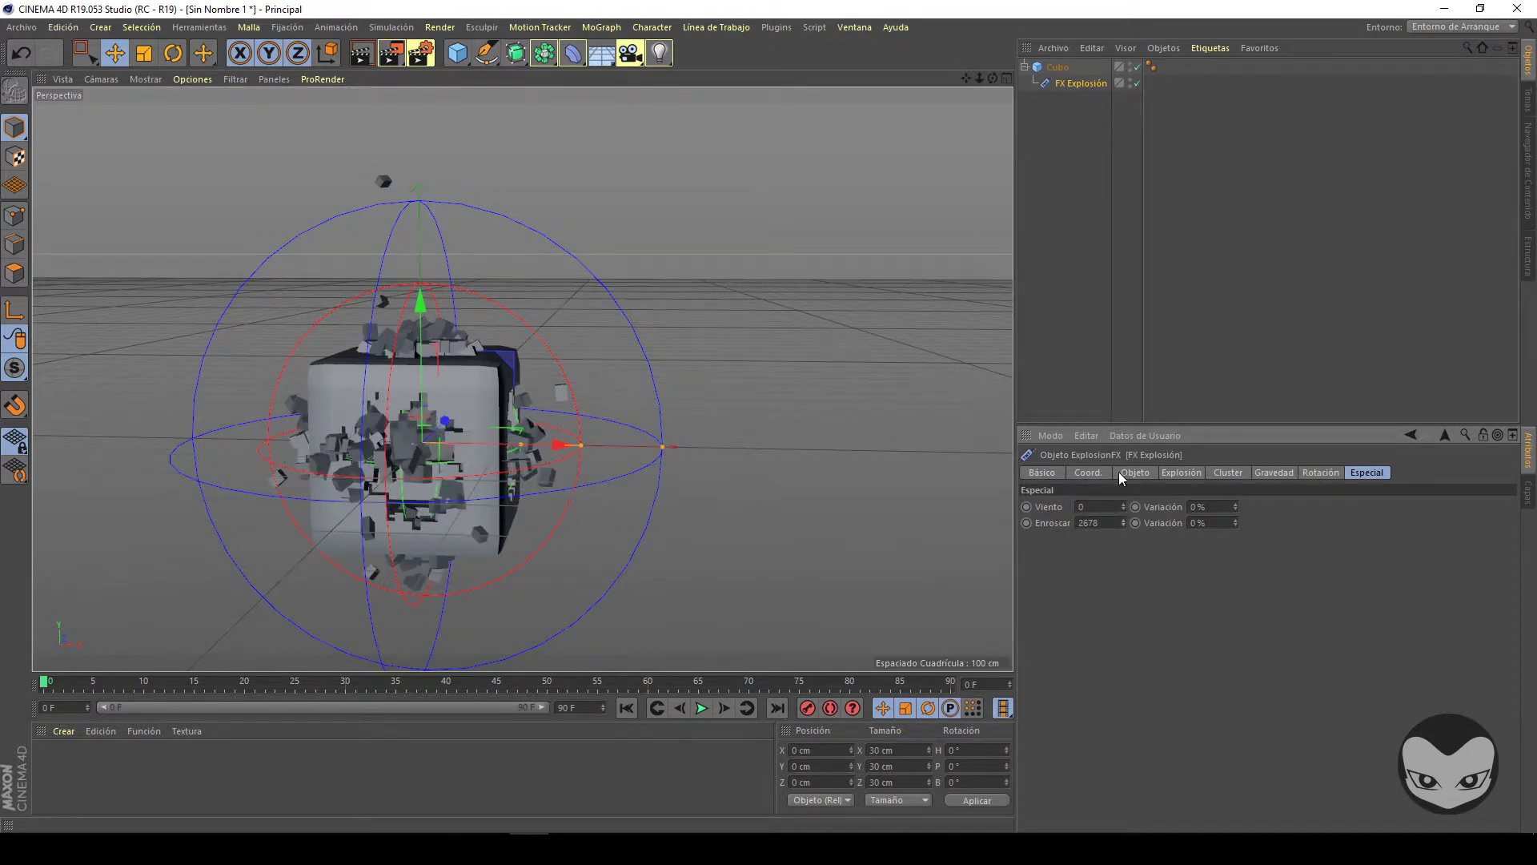
click(1131, 473)
drag(1117, 508, 1118, 517)
drag(1117, 509, 1140, 642)
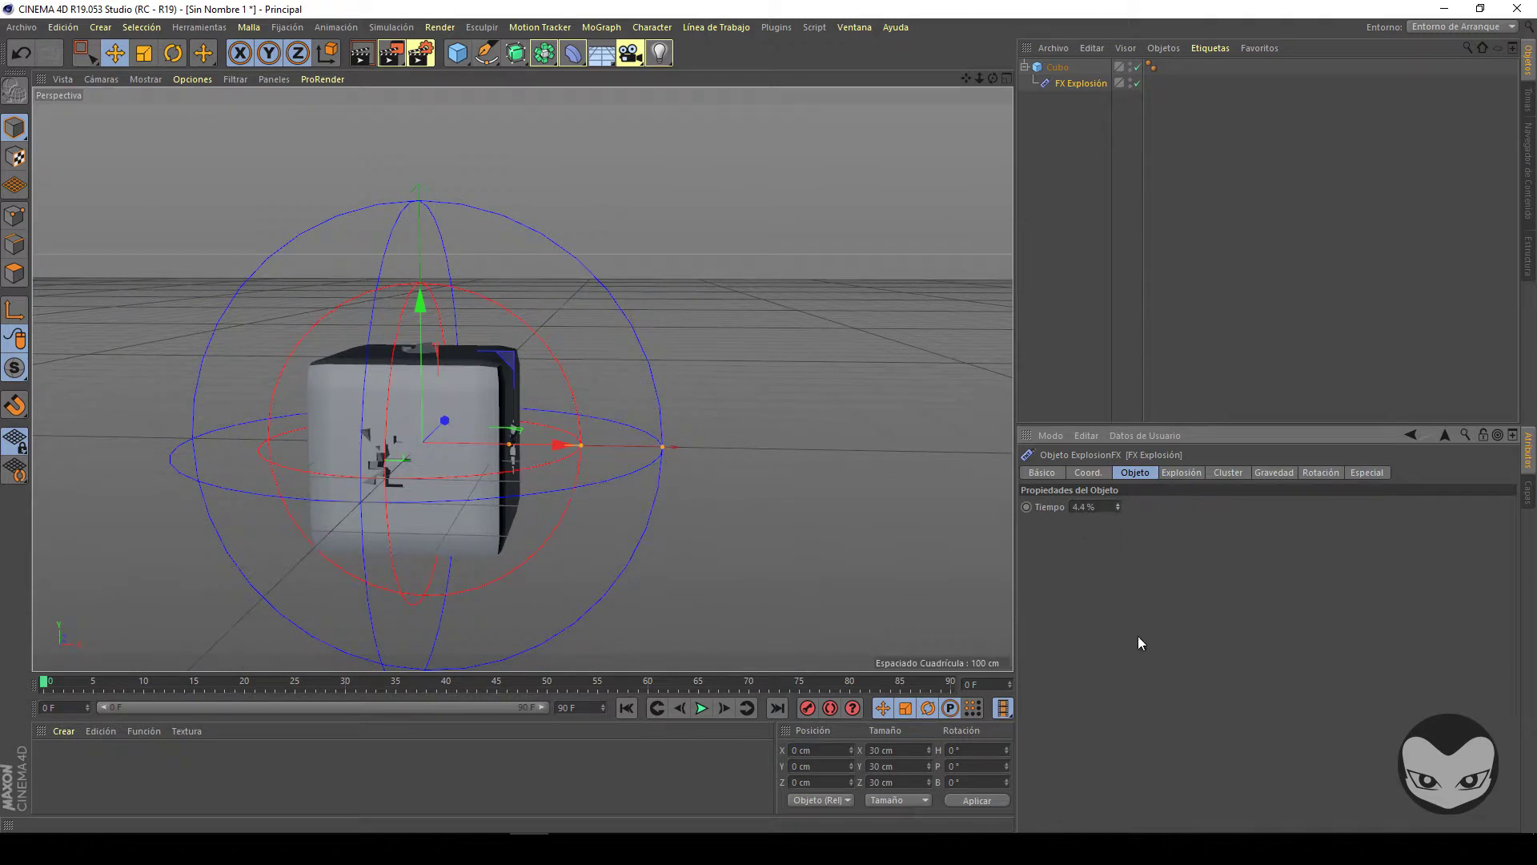
- Replace the FX Explosión deformer with an Esferizar deformer nested under the cube and adjust its Radio
click(1074, 82)
key(Delete)
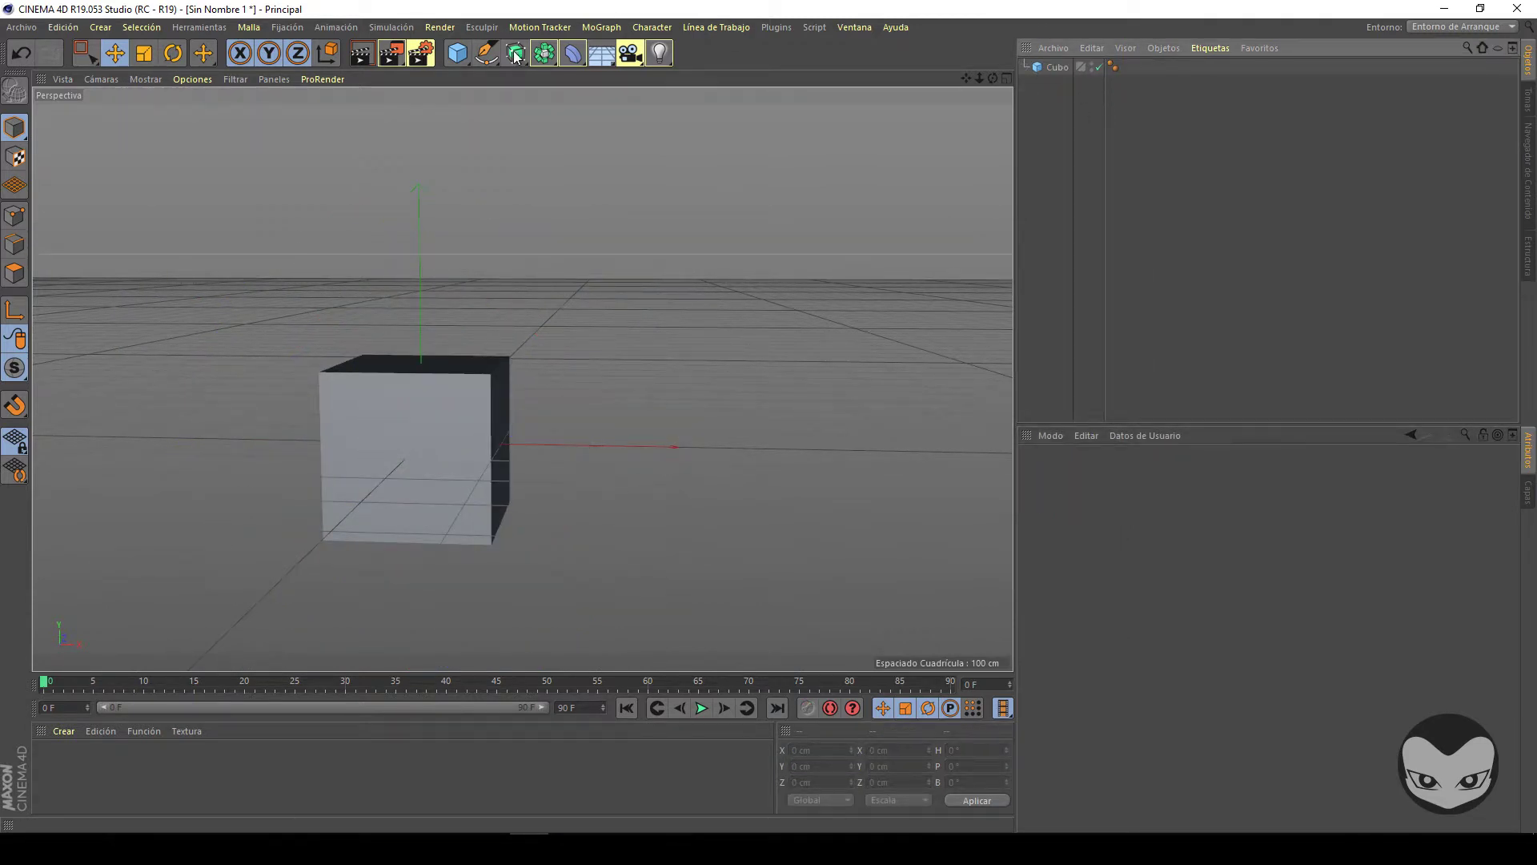
click(572, 54)
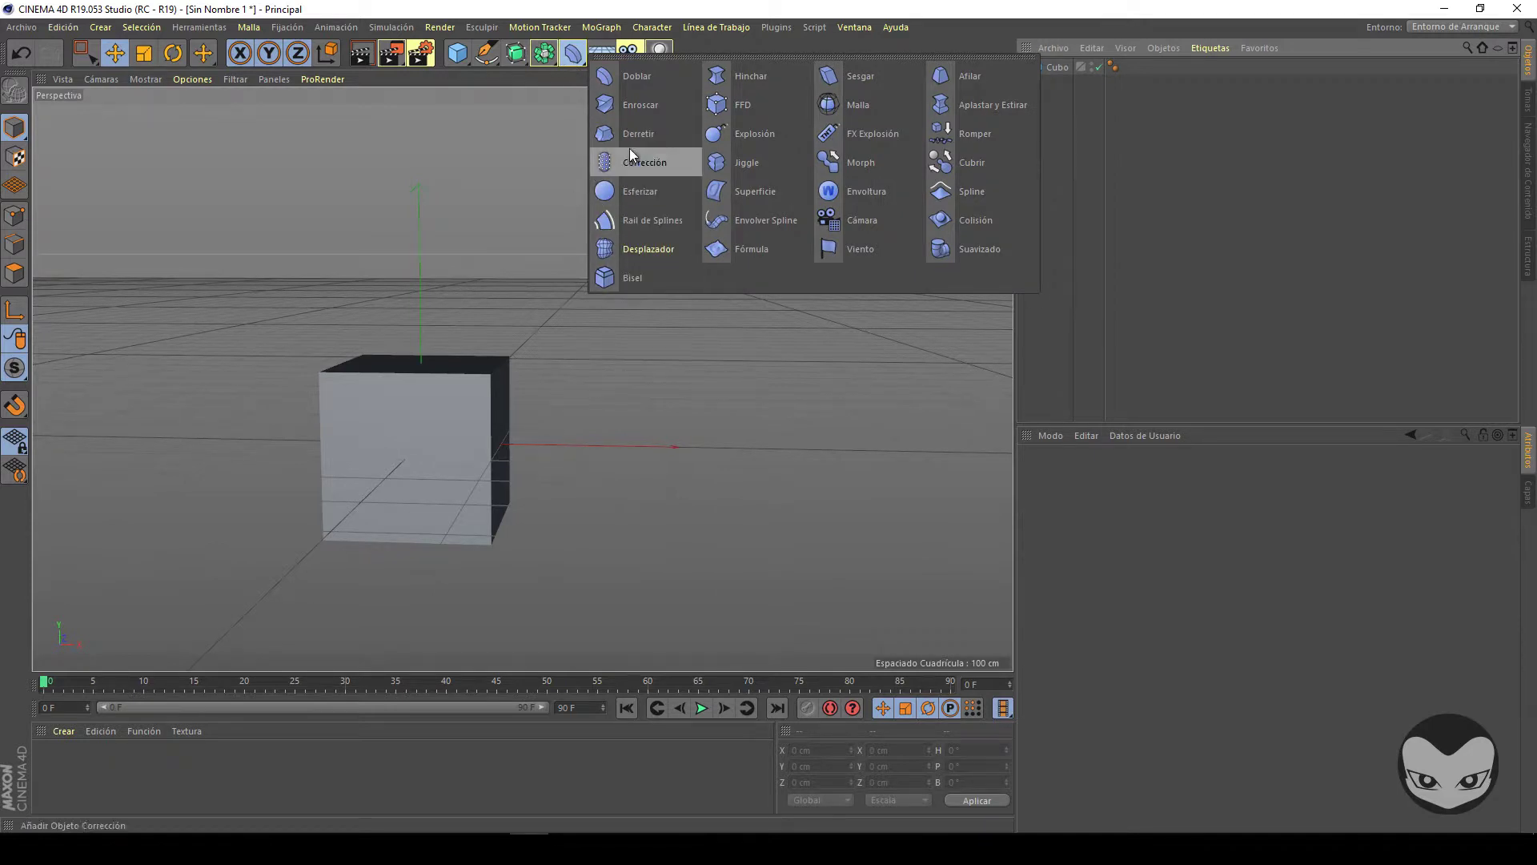
click(667, 193)
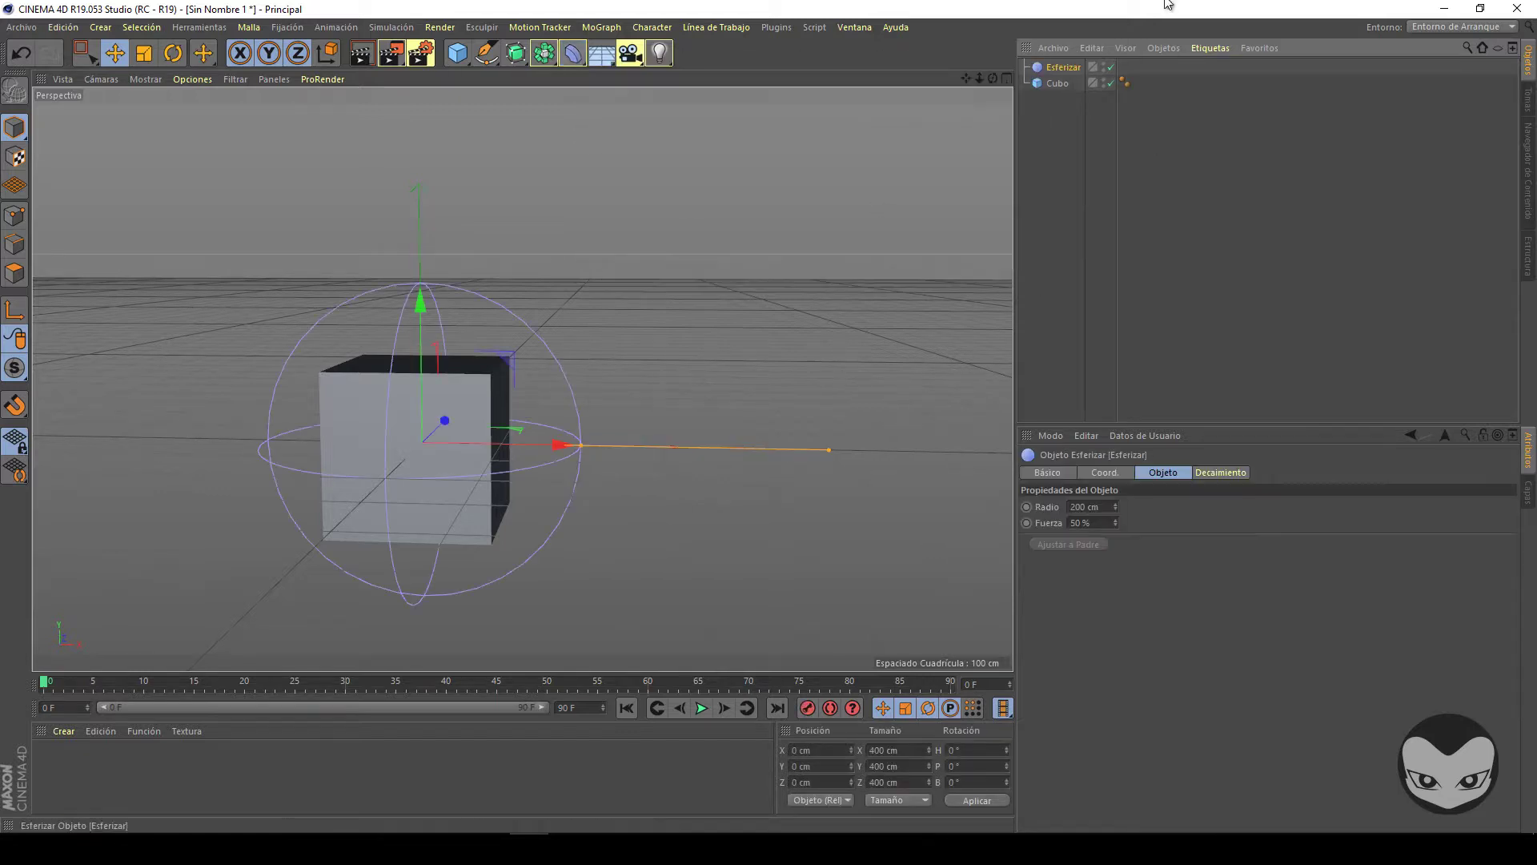
drag(1059, 83, 1060, 84)
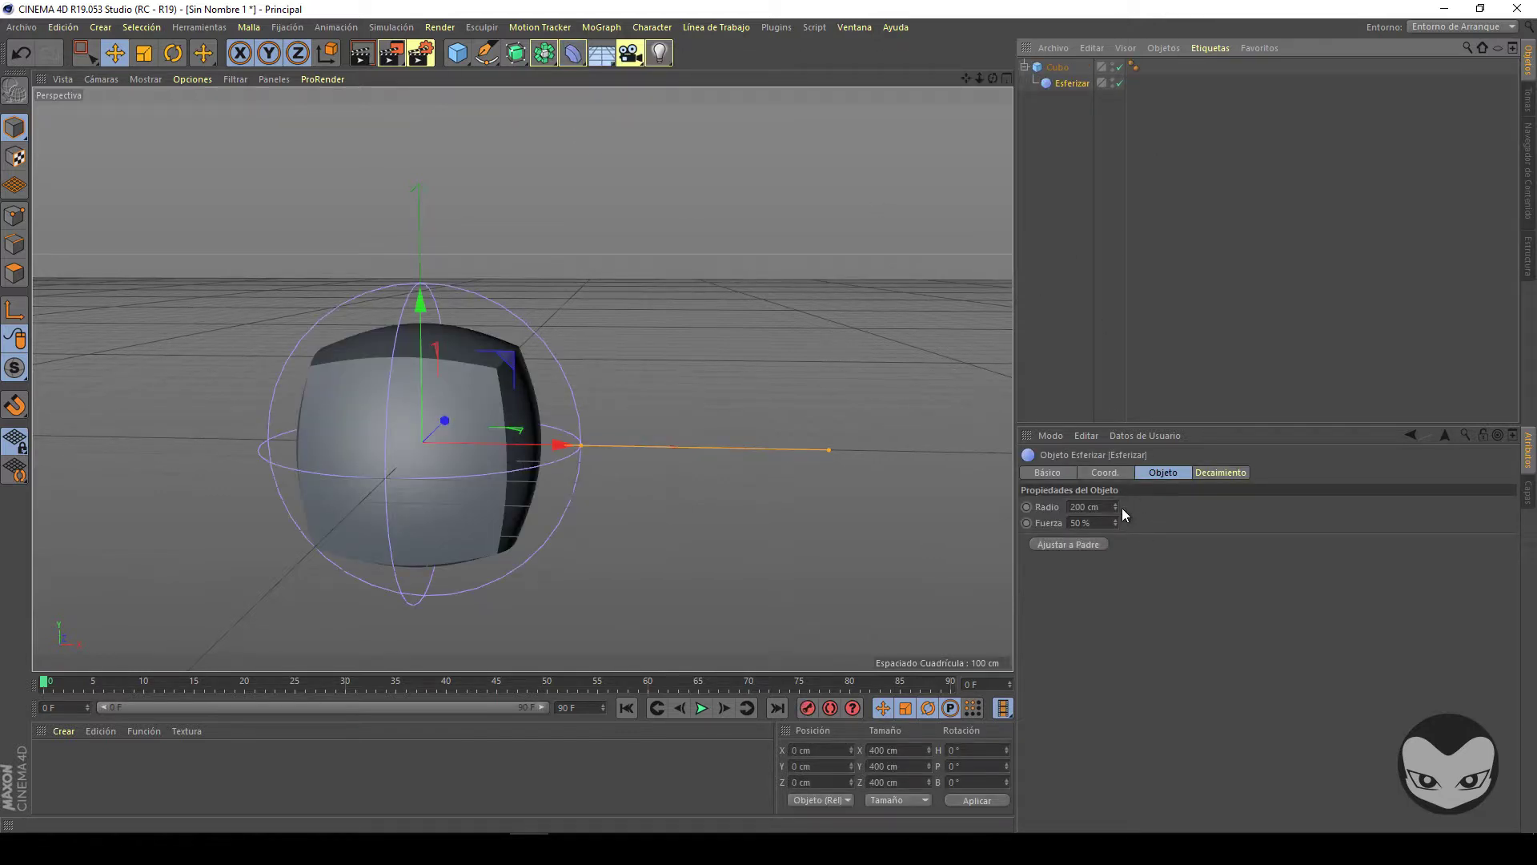
drag(1116, 507, 1118, 552)
- Replace the Esferizar deformer with a Fórmula deformer nested under the cube and fit it to its parent
key(Delete)
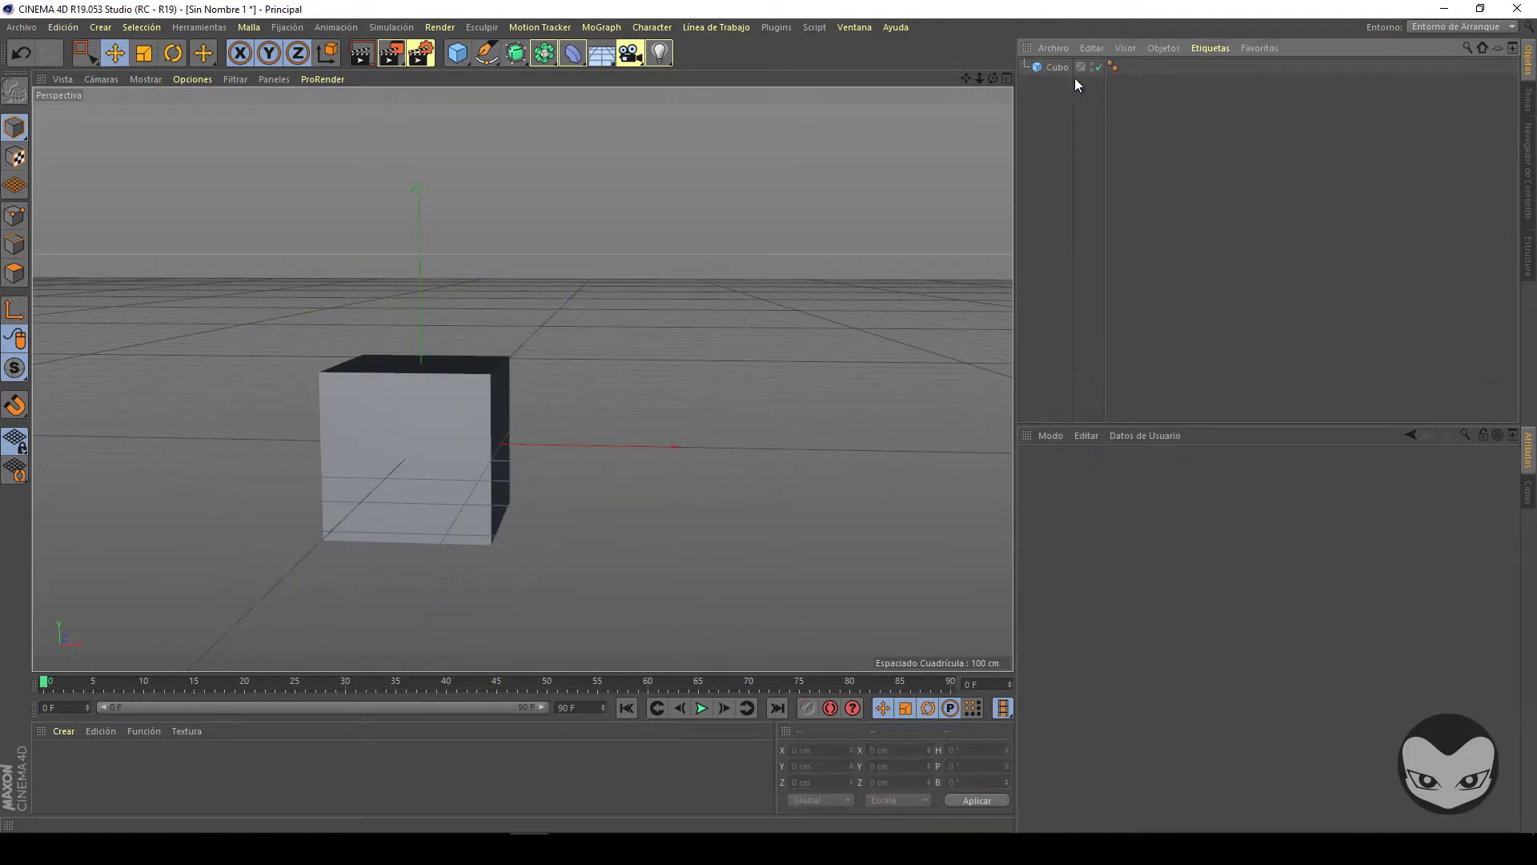
click(1053, 68)
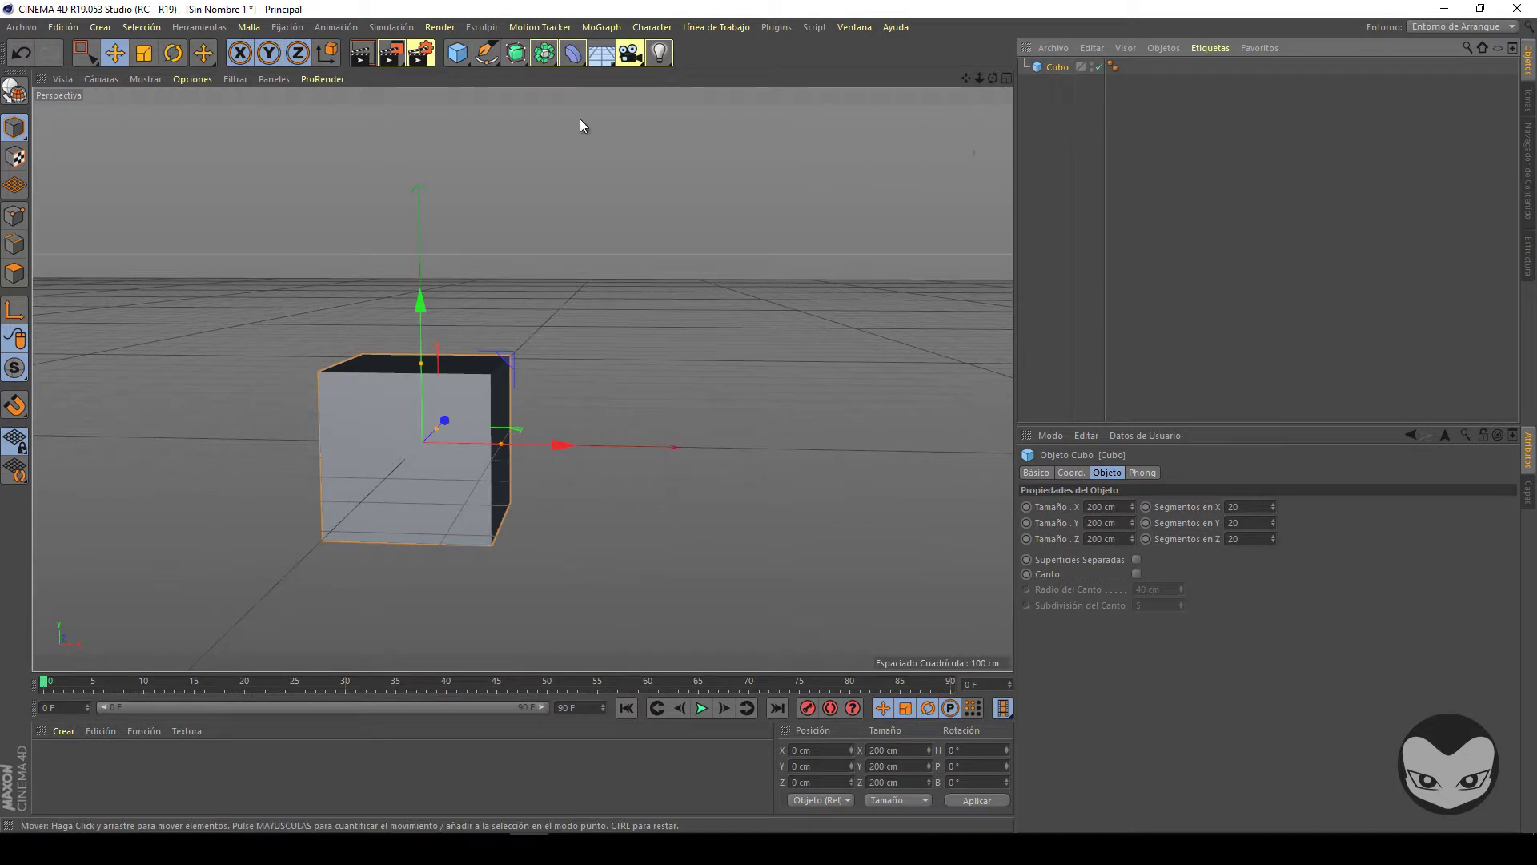
click(573, 55)
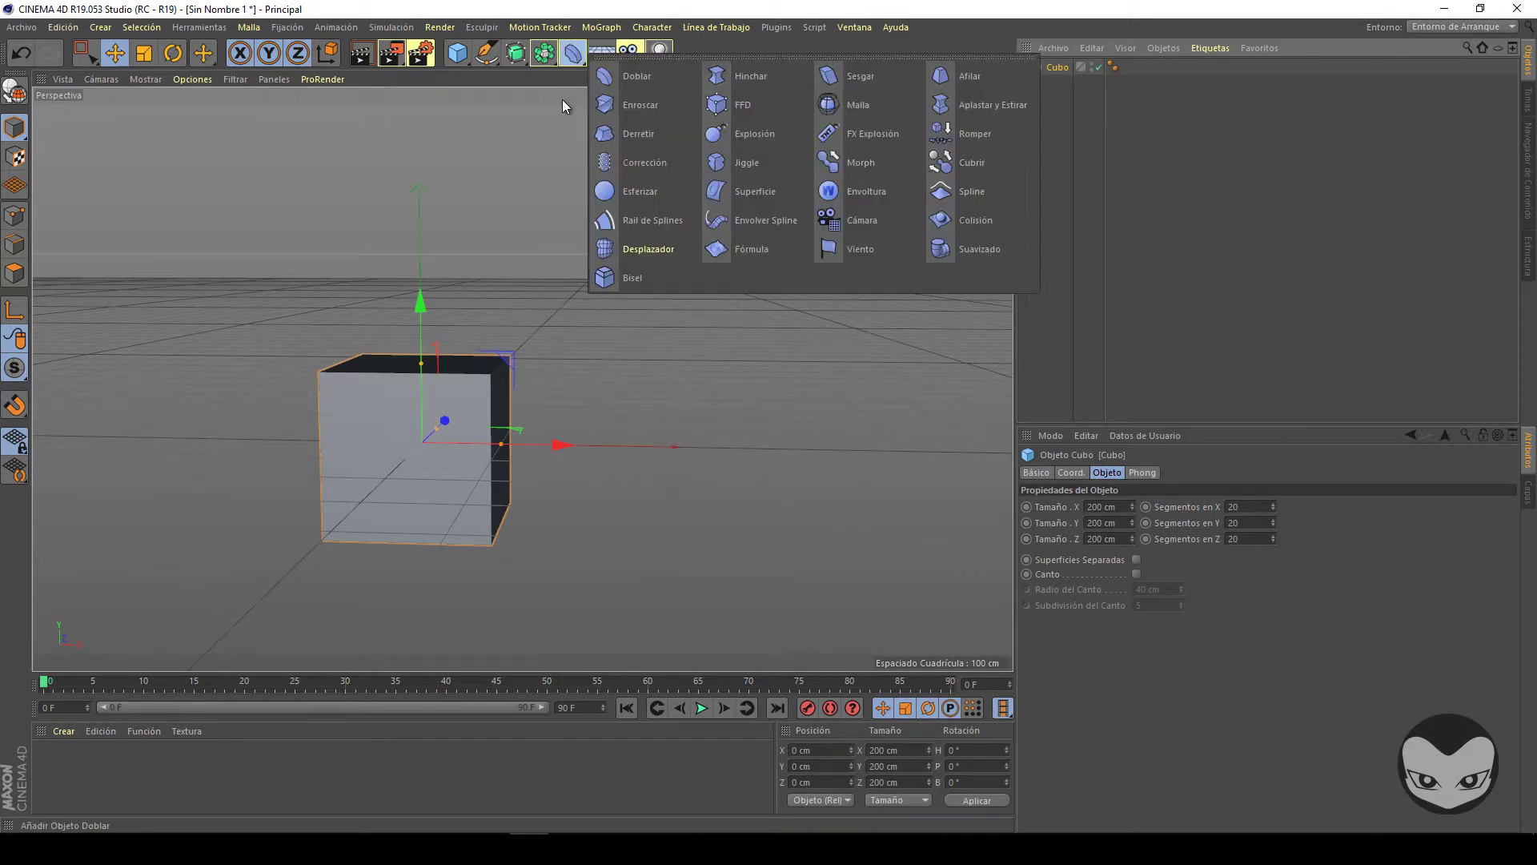
click(738, 249)
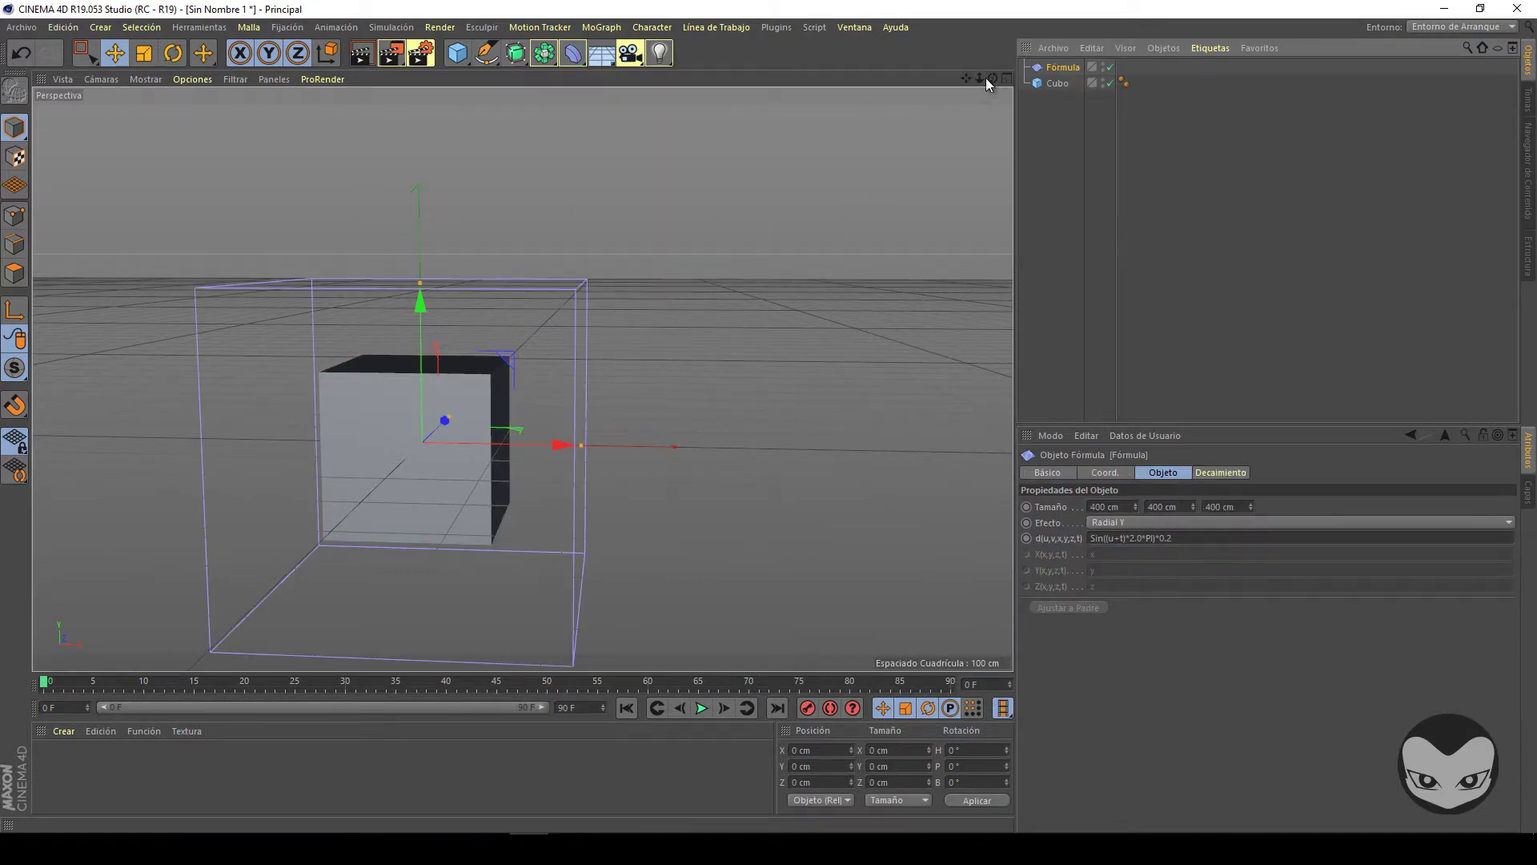
drag(990, 78, 801, 385)
drag(1076, 69, 1058, 83)
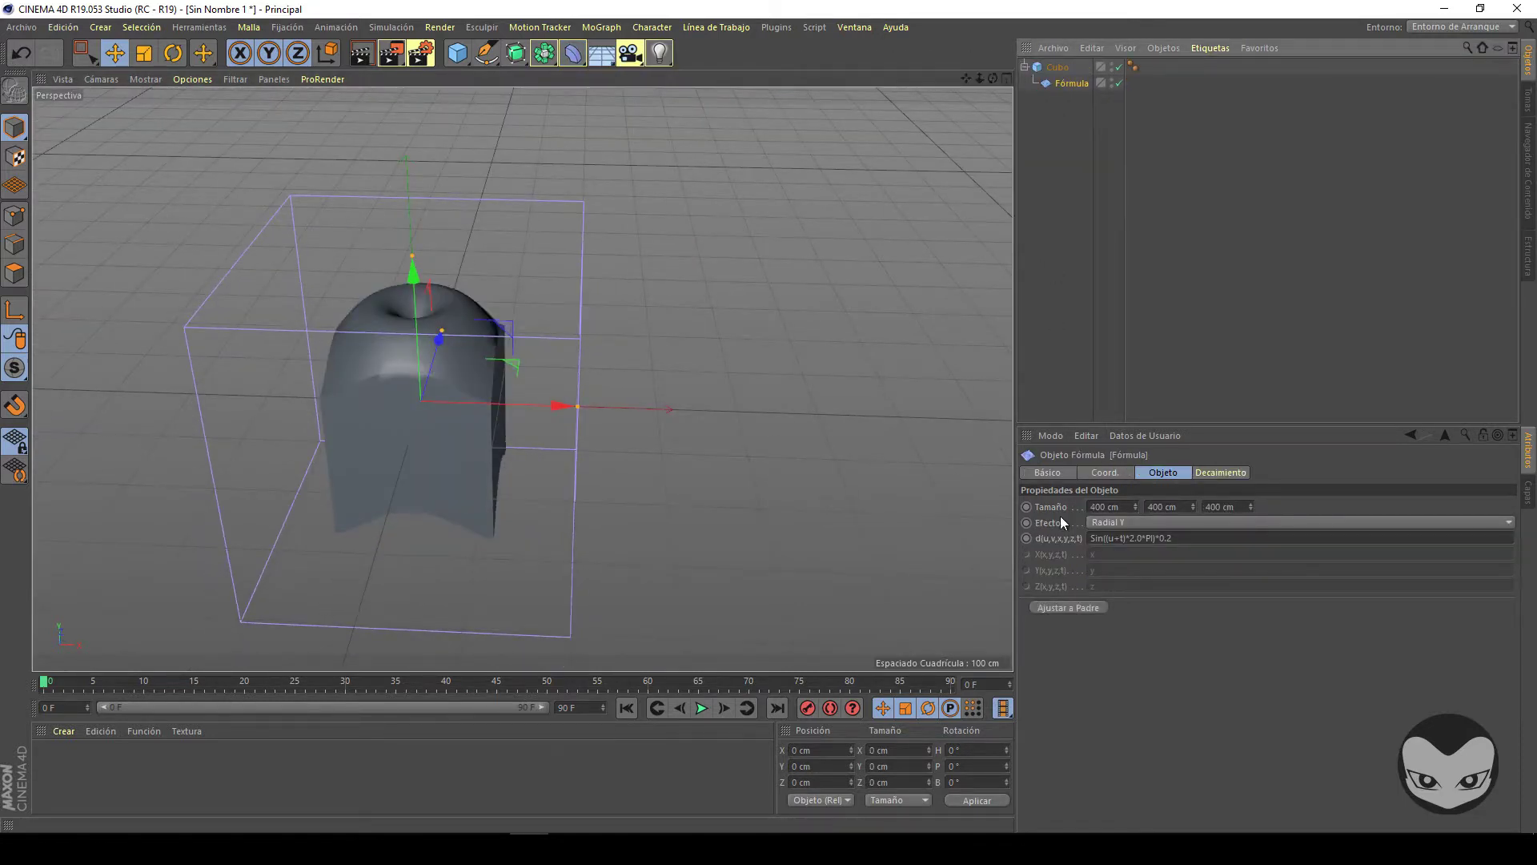
click(1069, 607)
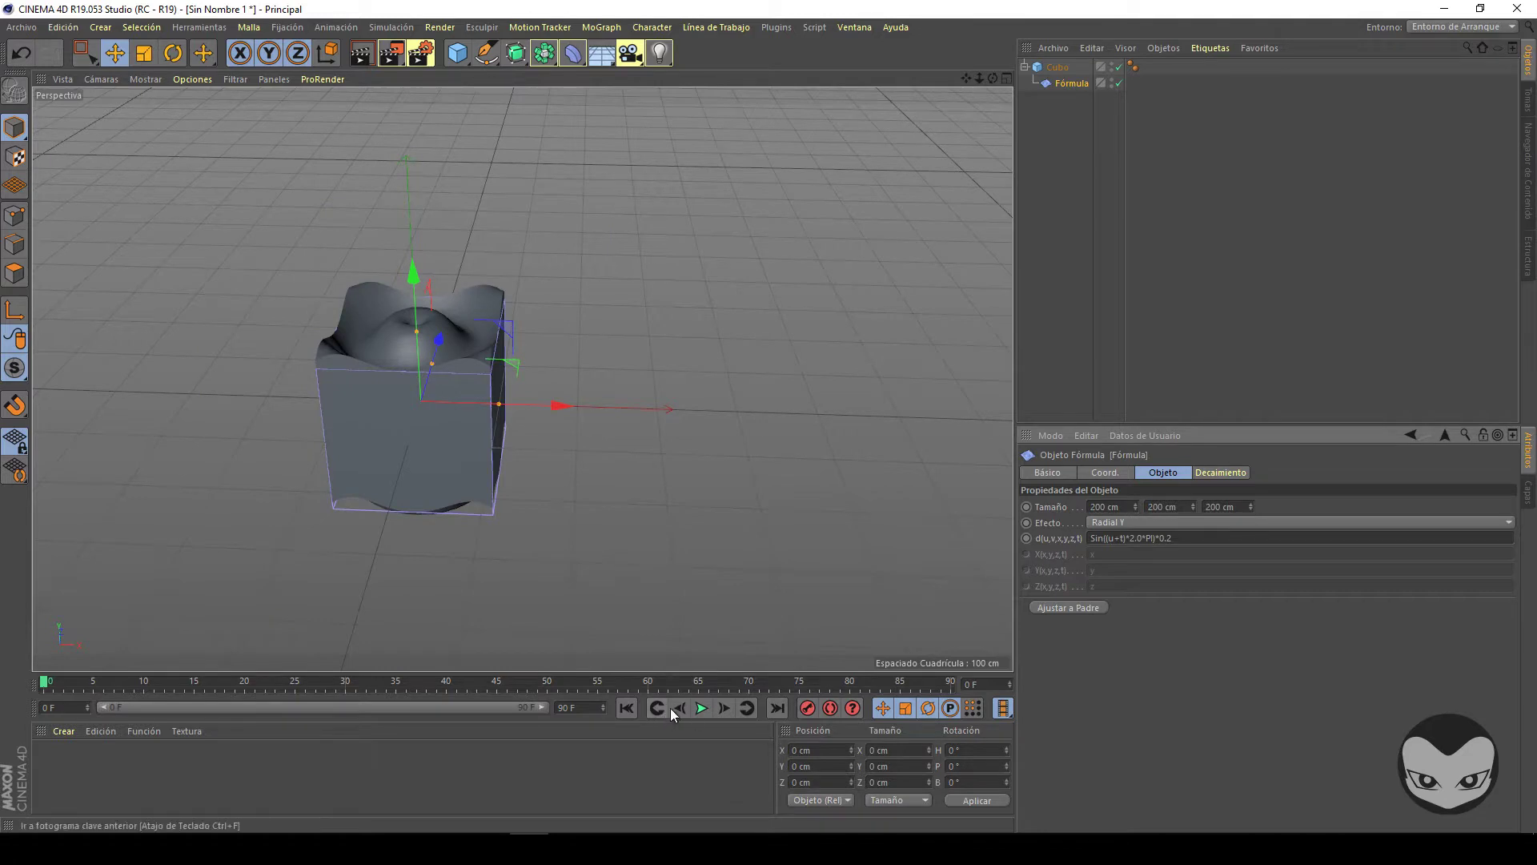
- Start the animation playback and set the Fórmula deformer's Efecto to Esférica
click(699, 711)
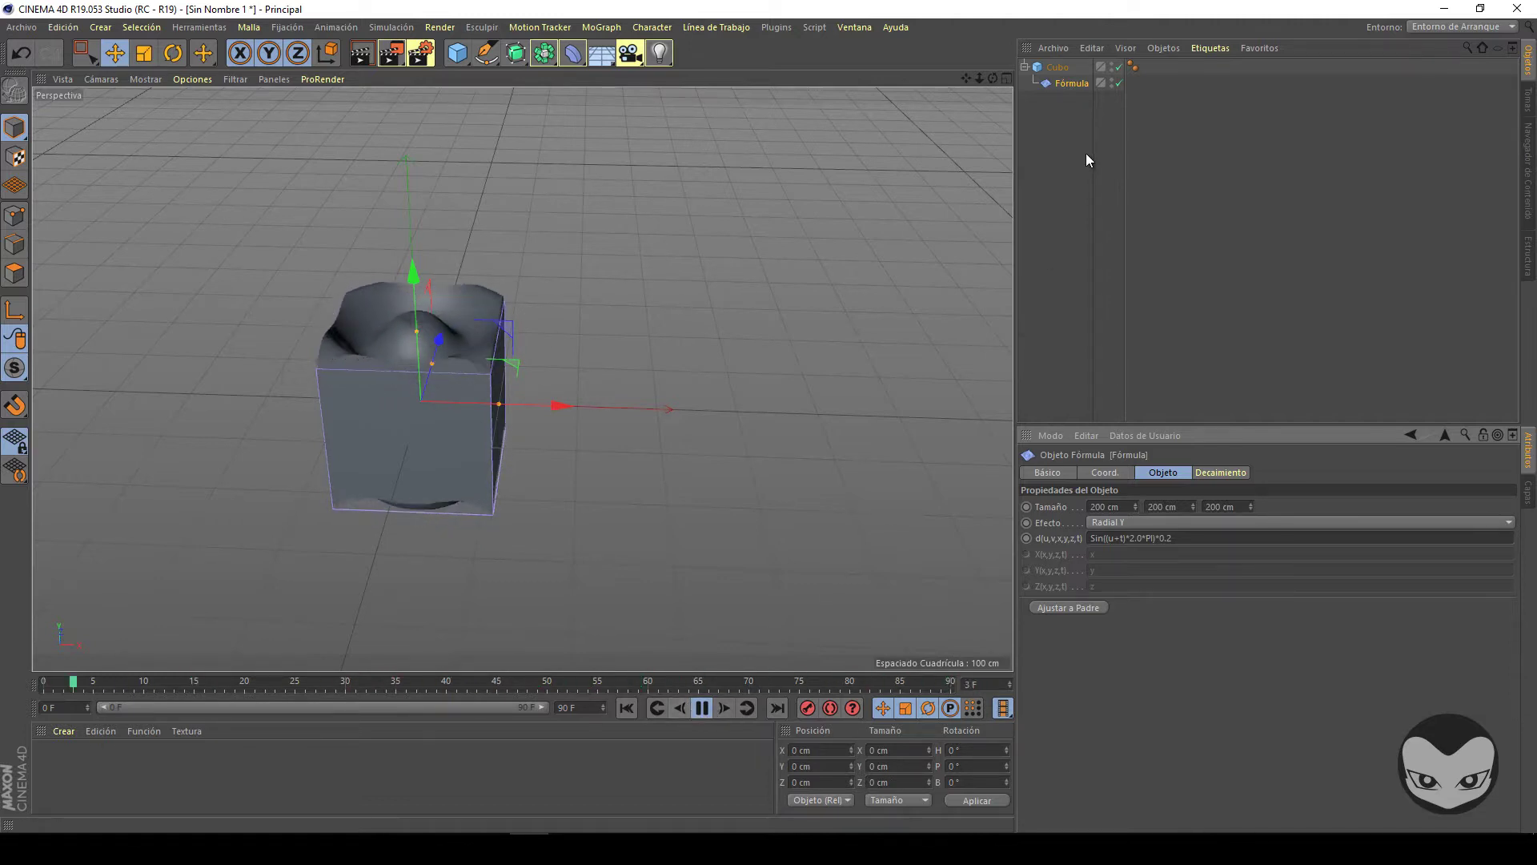
click(1116, 523)
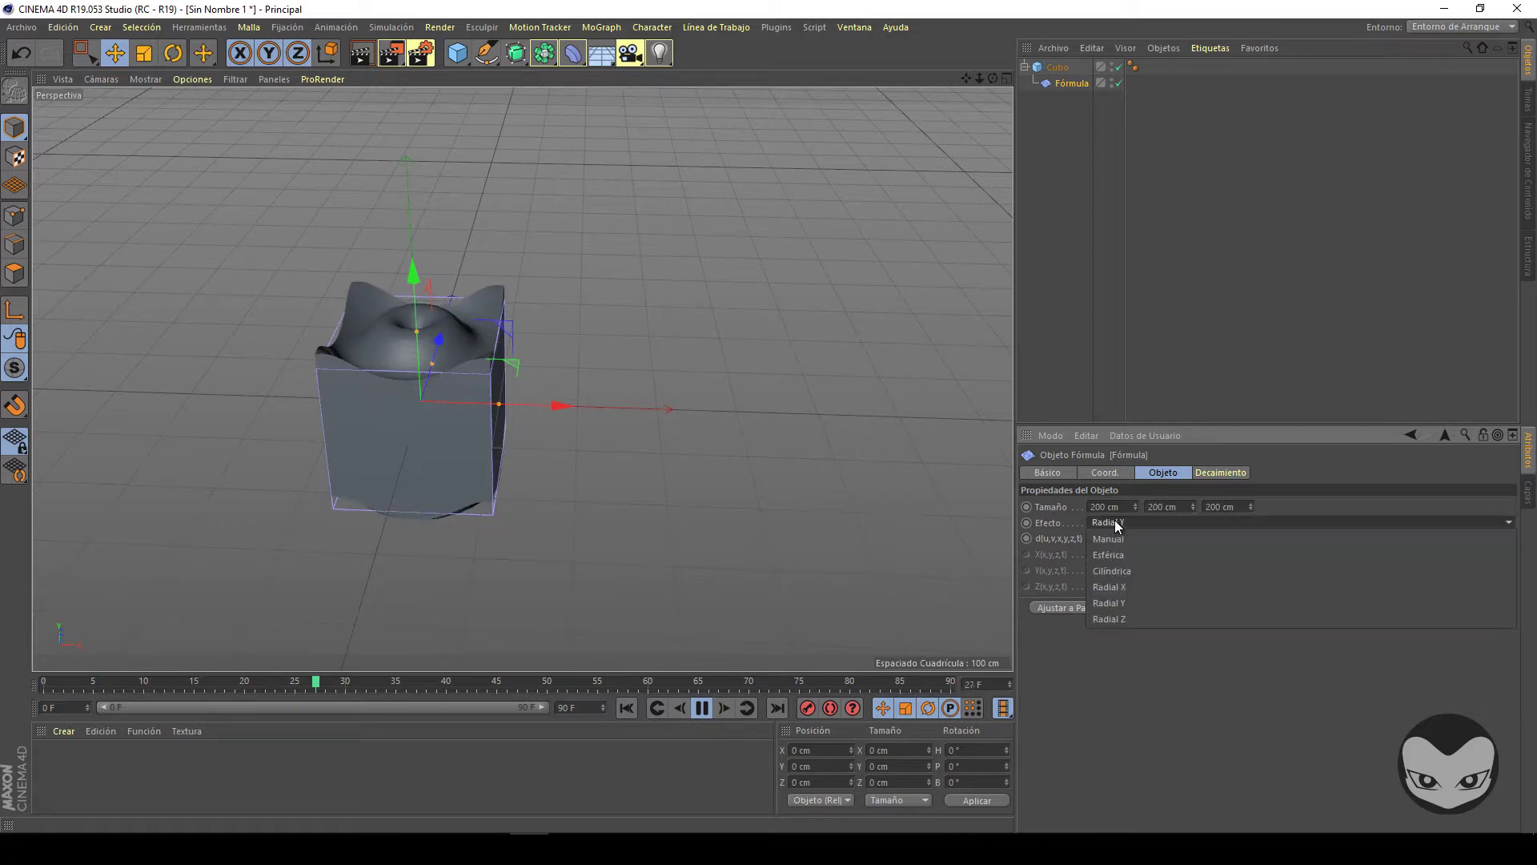
click(1145, 554)
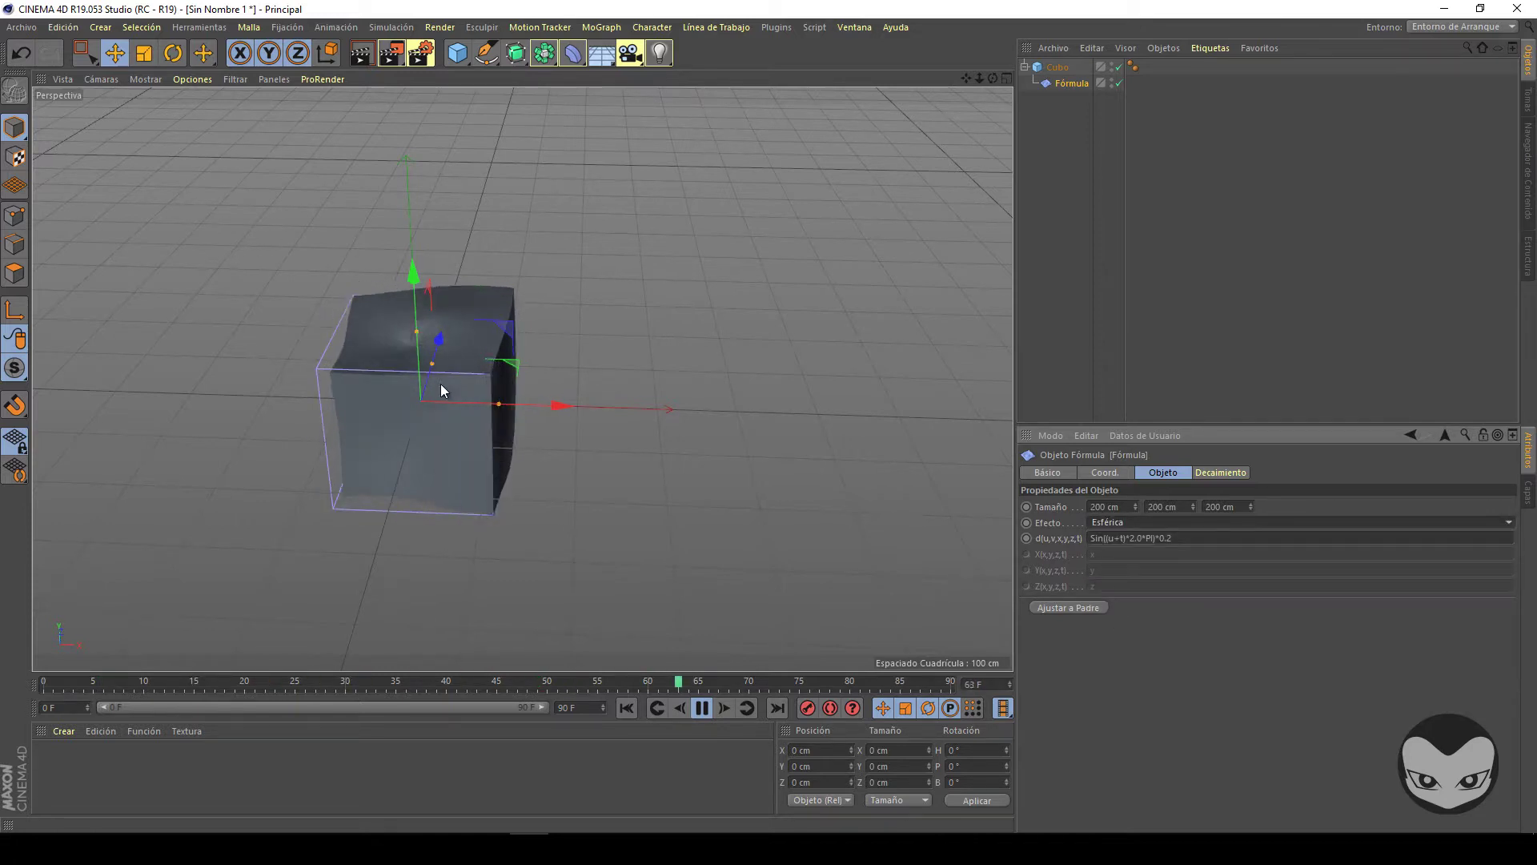
- Try the Radial Z effect on the Fórmula deformer, and switch its Efecto to Radial X
click(1122, 522)
click(1137, 621)
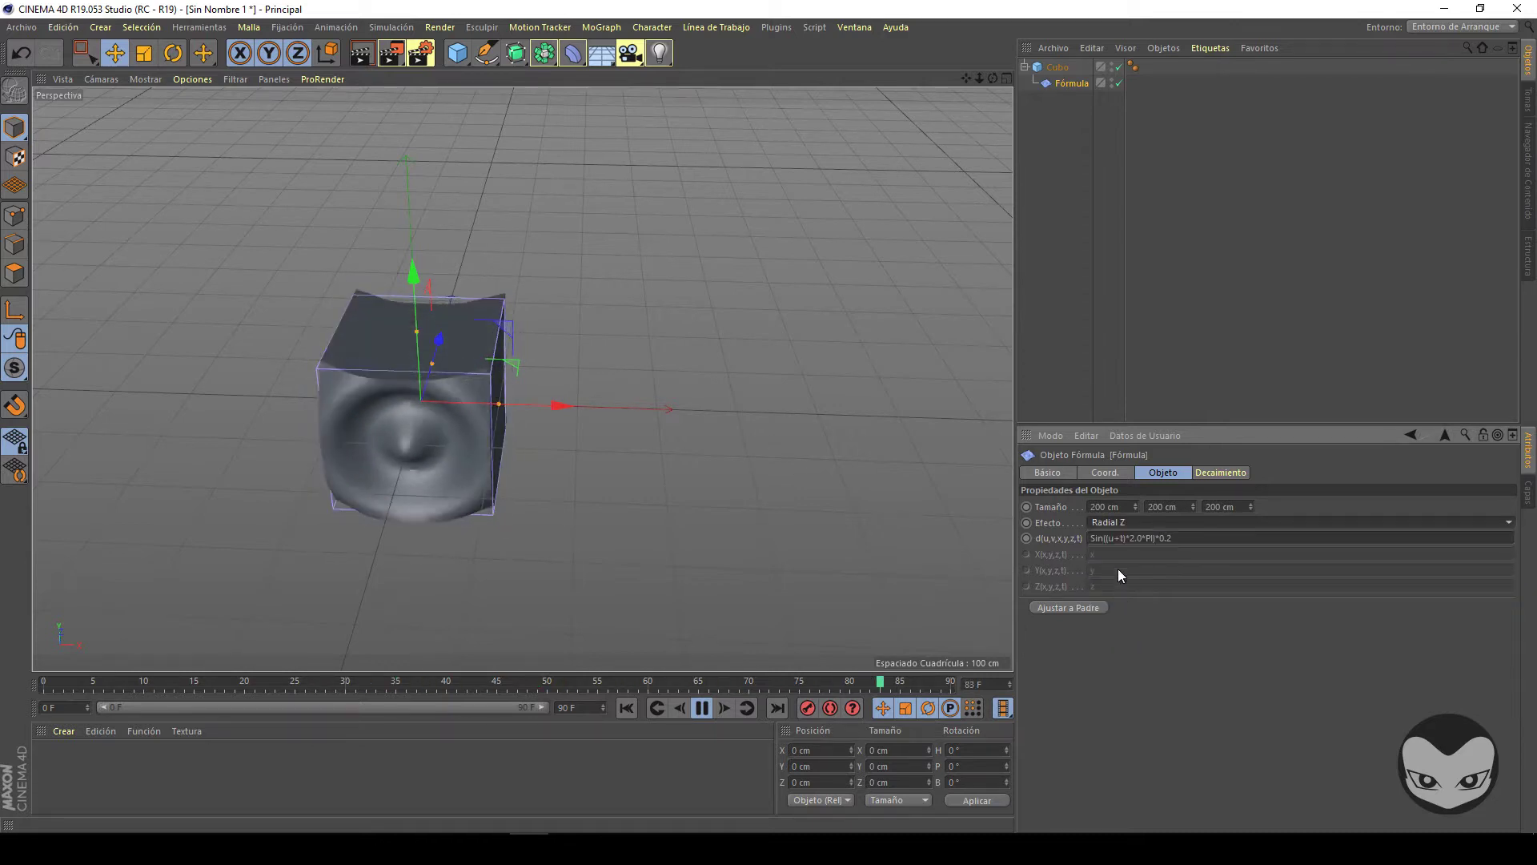
click(1113, 522)
click(1141, 621)
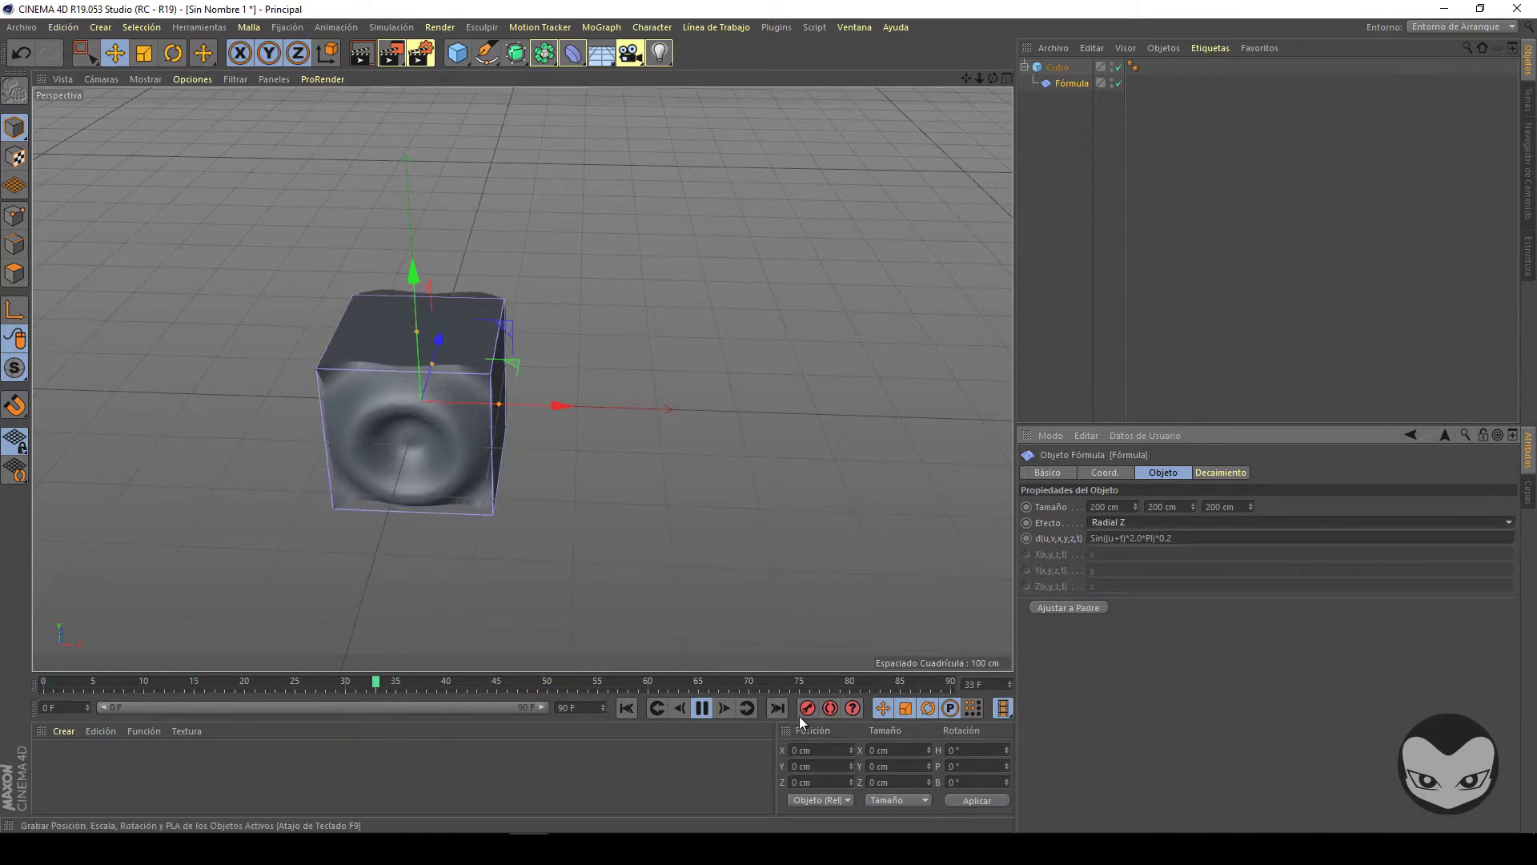
click(1107, 524)
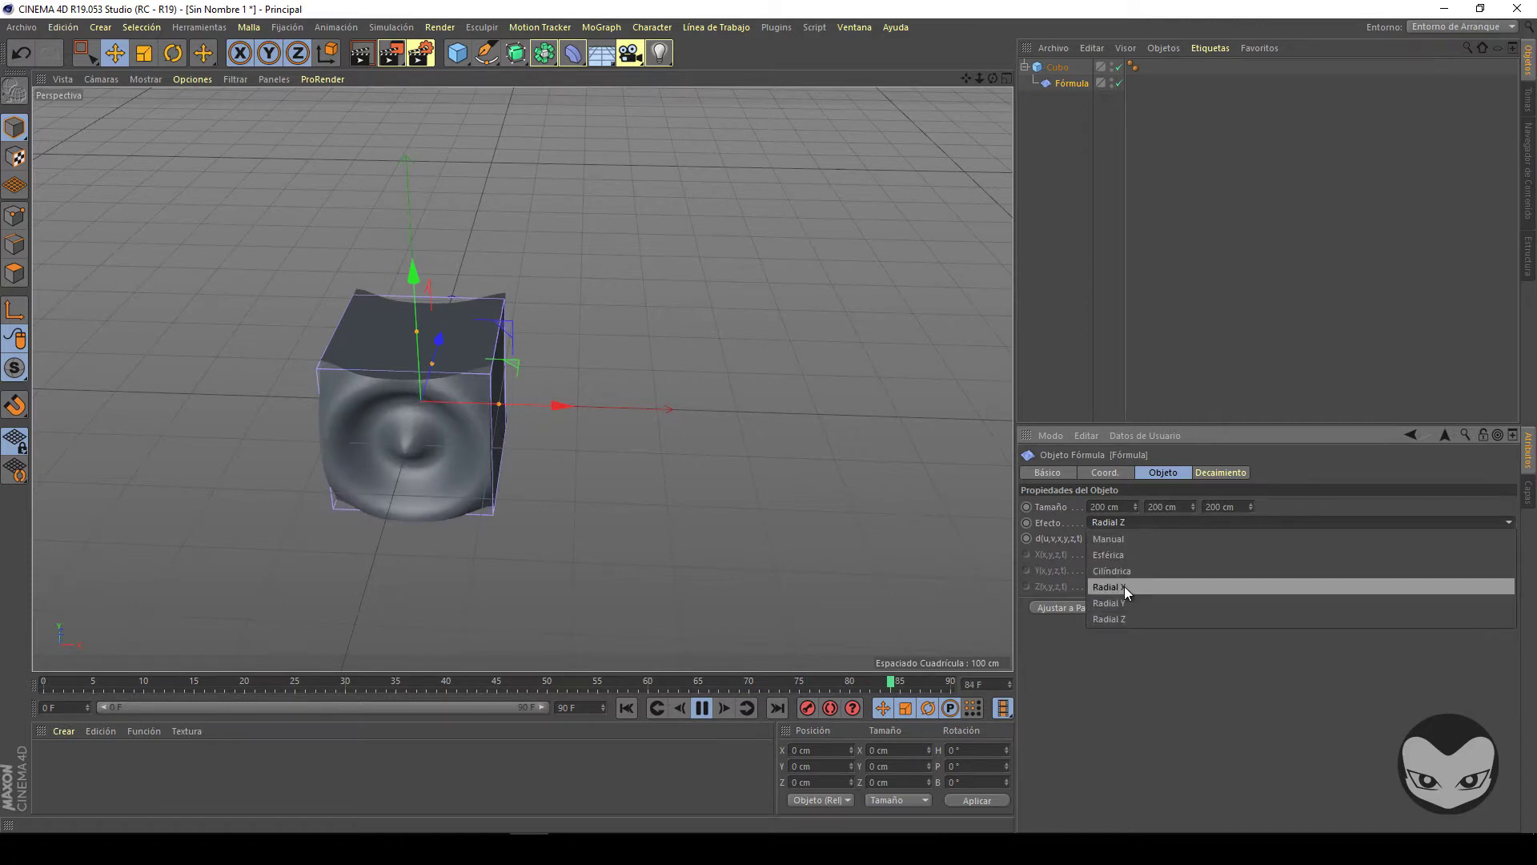
click(1125, 588)
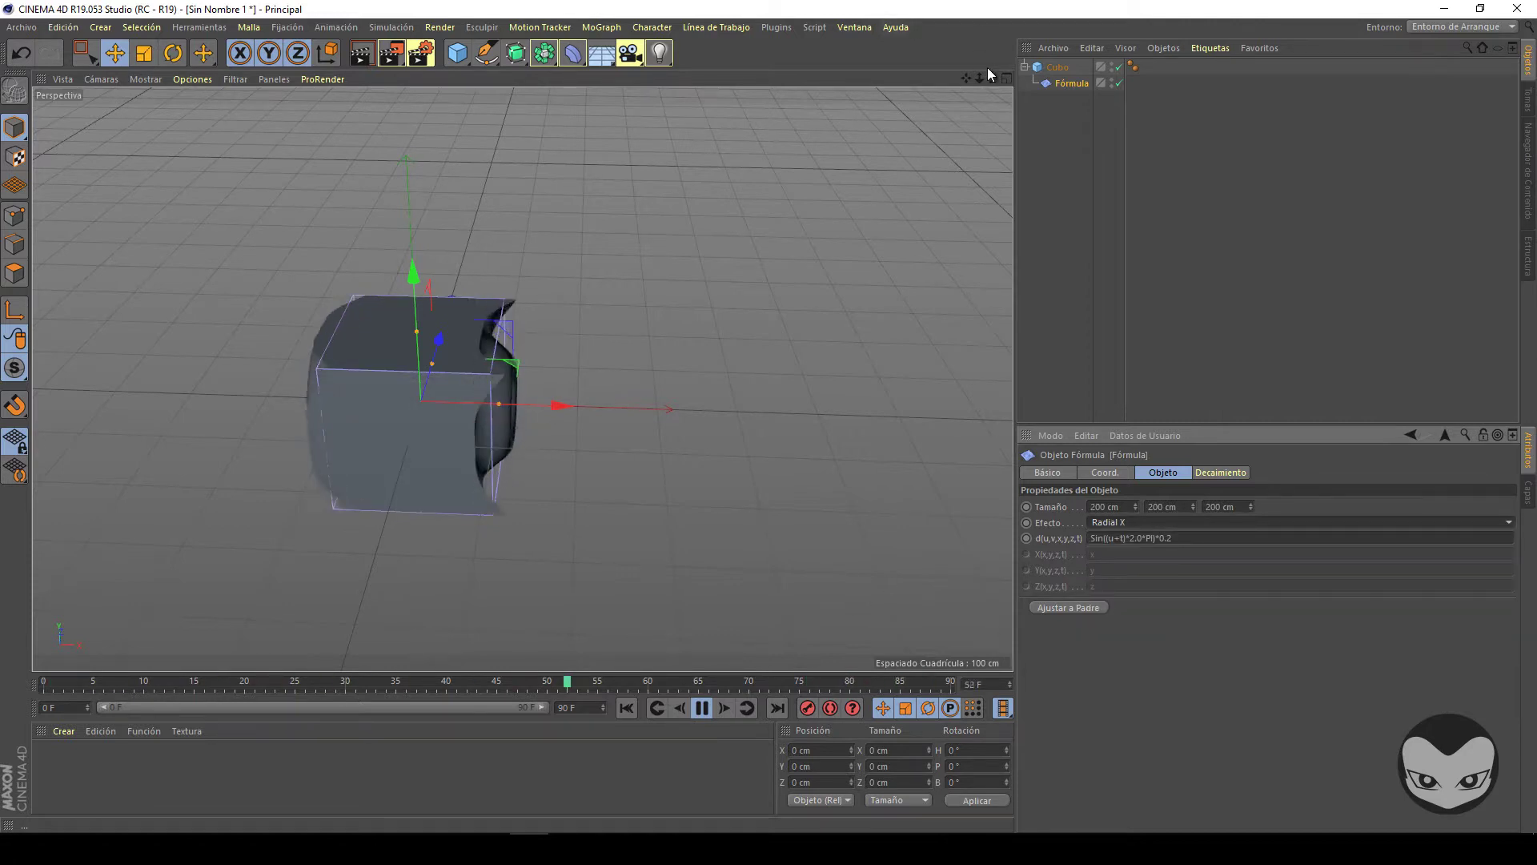
drag(993, 77, 771, 423)
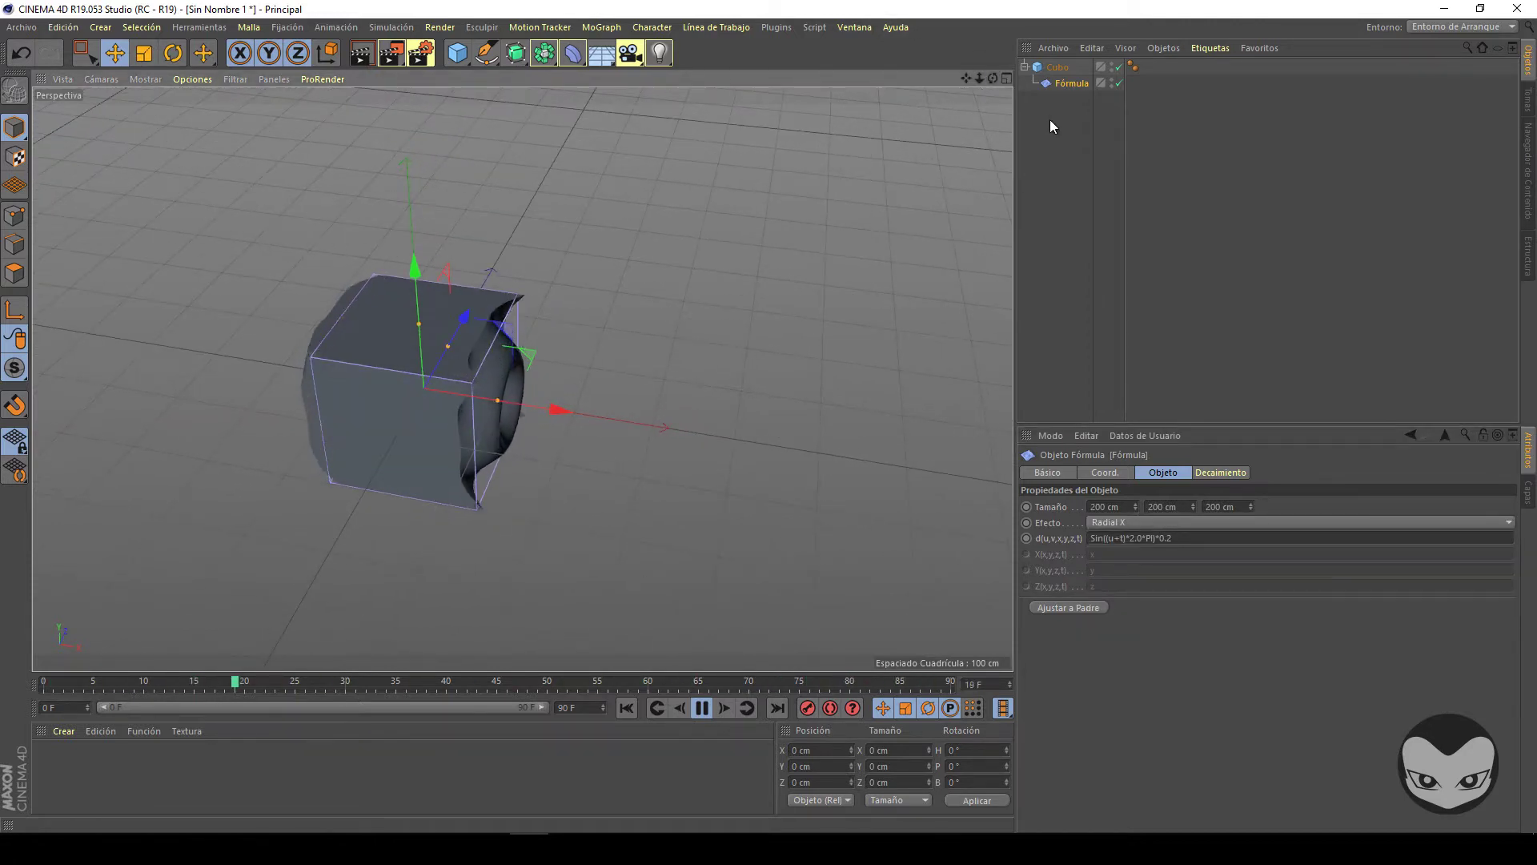
- Replace the Fórmula deformer with a Viento deformer nested under the cube
key(Delete)
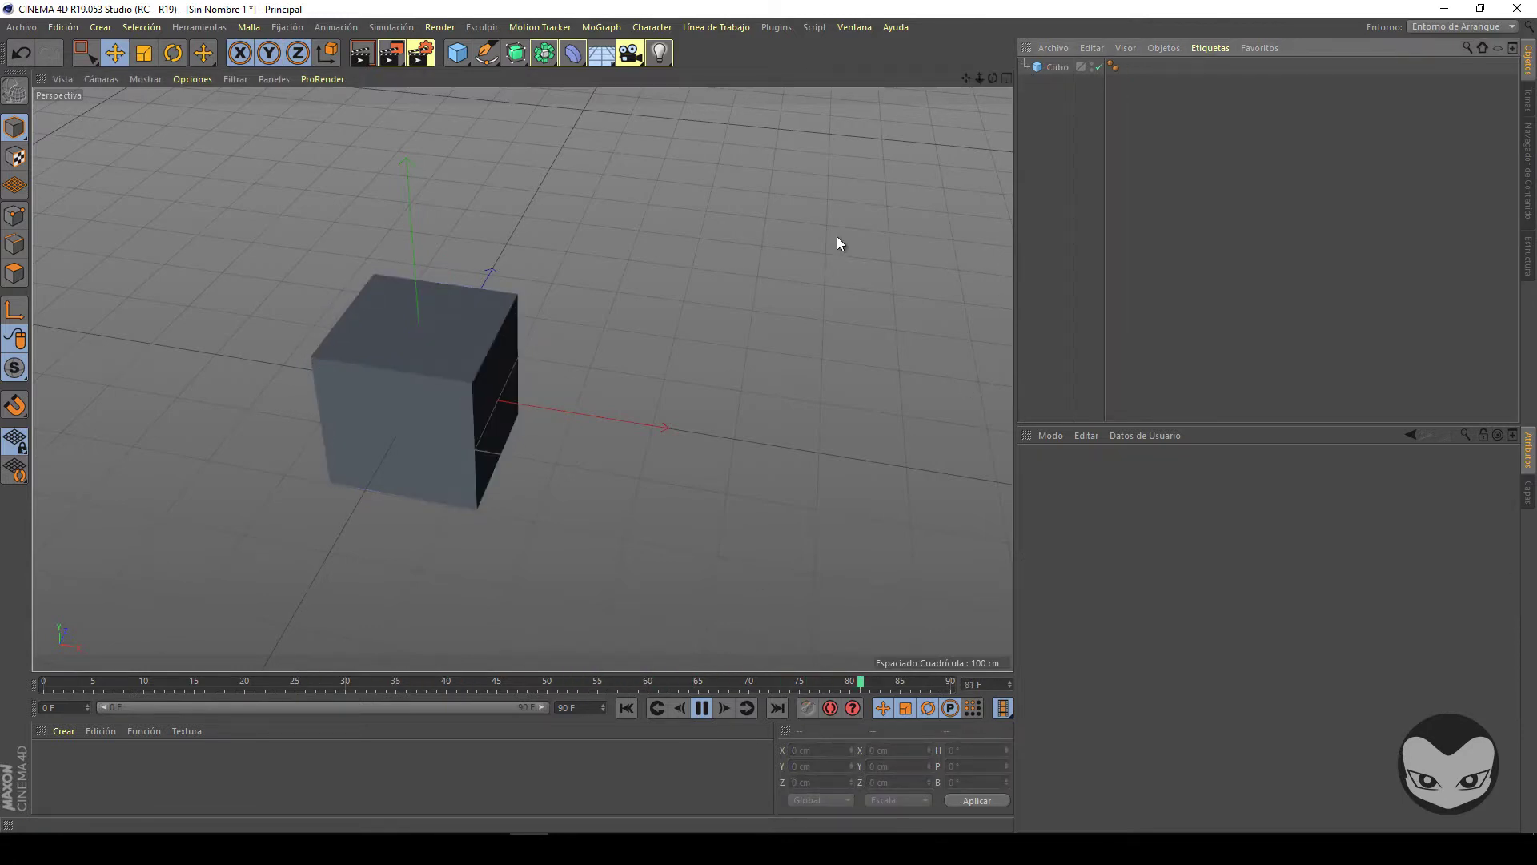
click(568, 53)
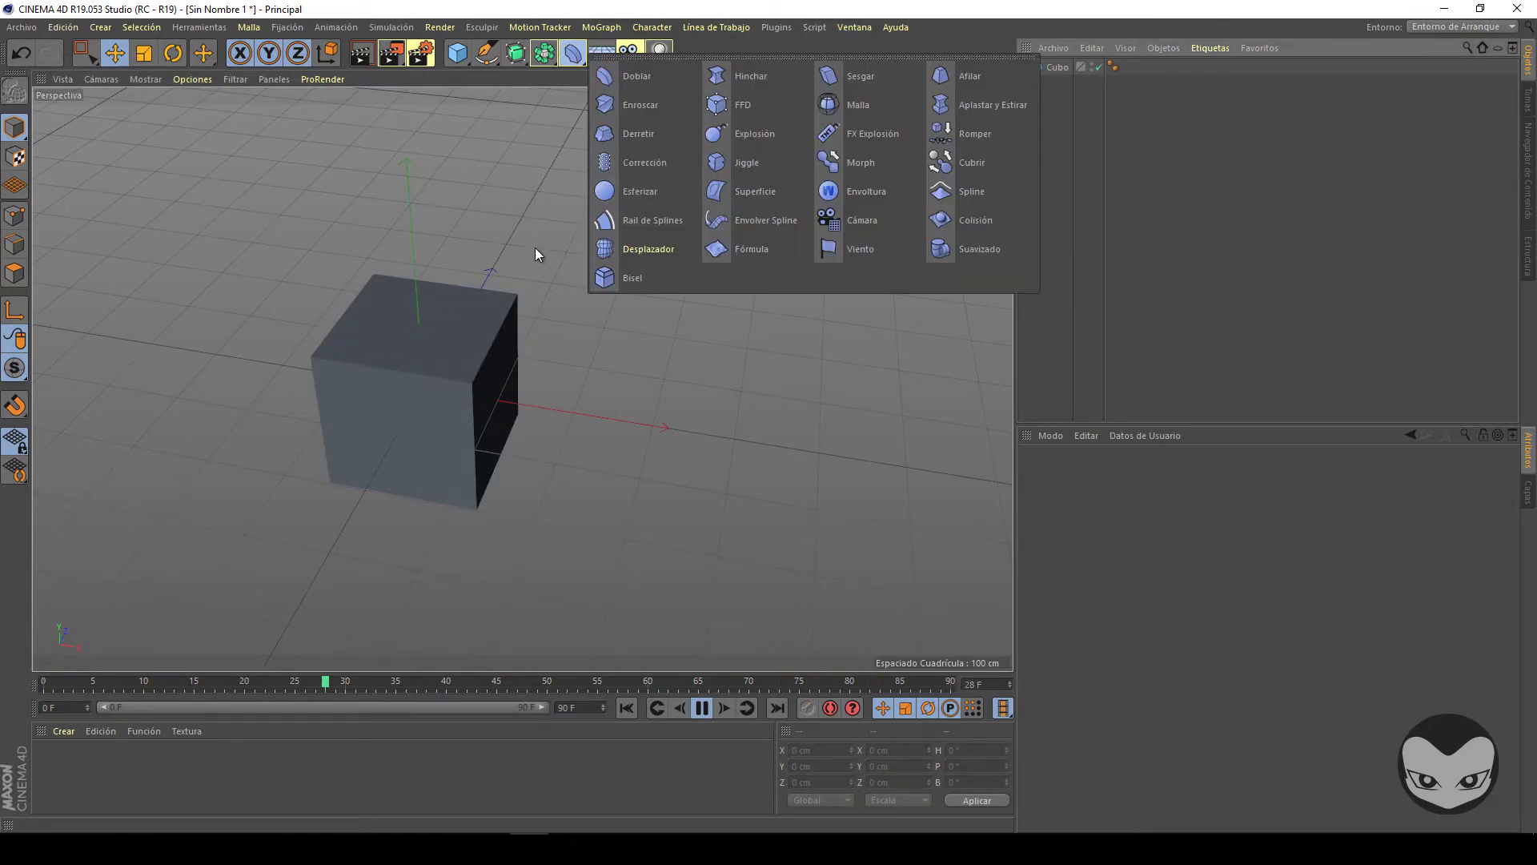
click(877, 257)
drag(1059, 68, 1056, 83)
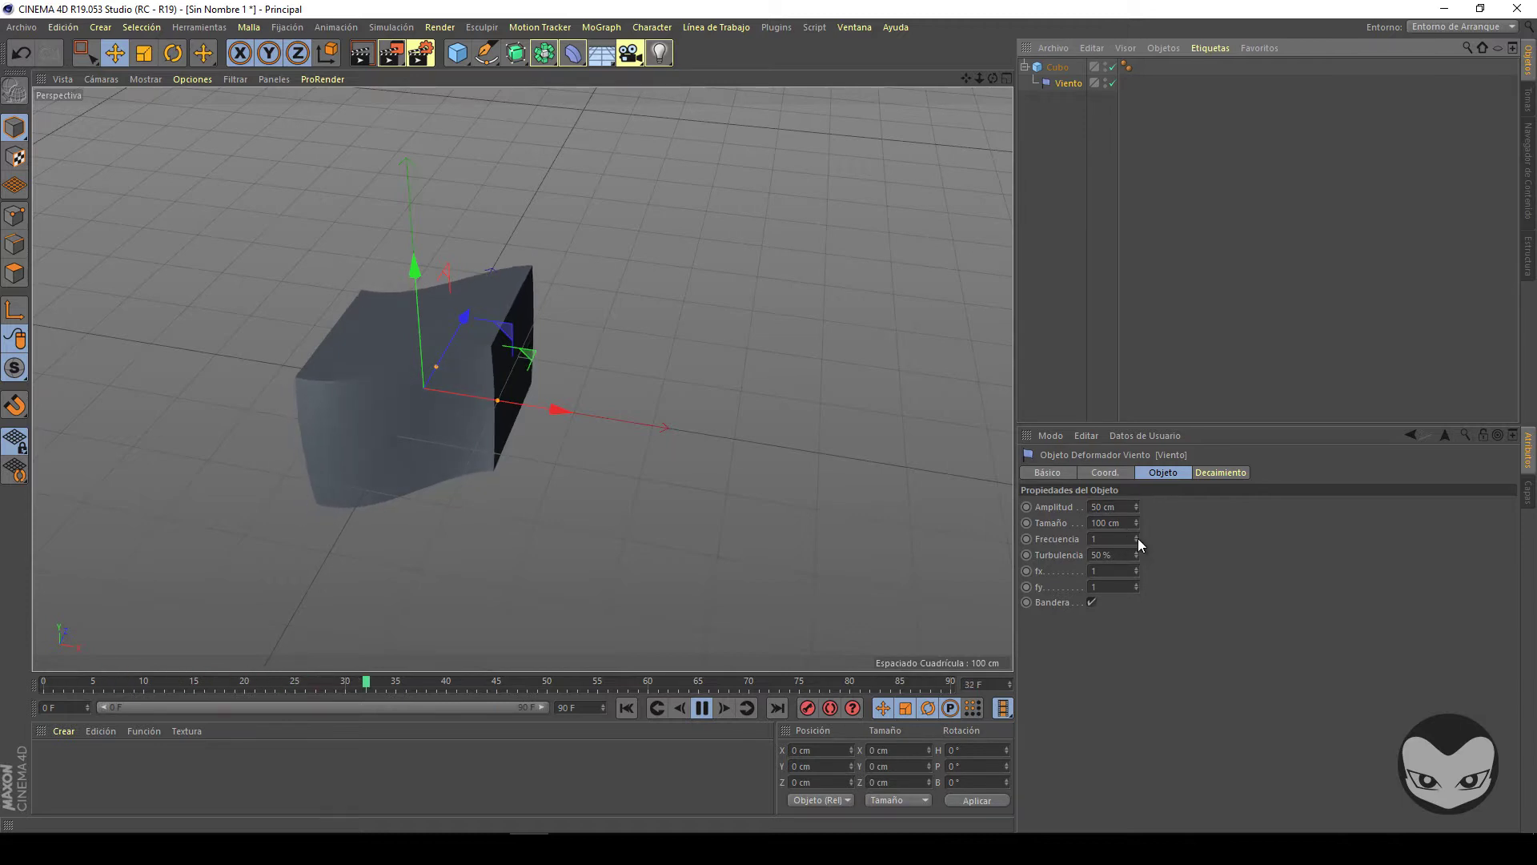
- Set the Viento deformer's Frecuencia to 9.11, Turbulencia to 76 %, fx to 1.13 and fy to 1.16
drag(1136, 540, 1135, 512)
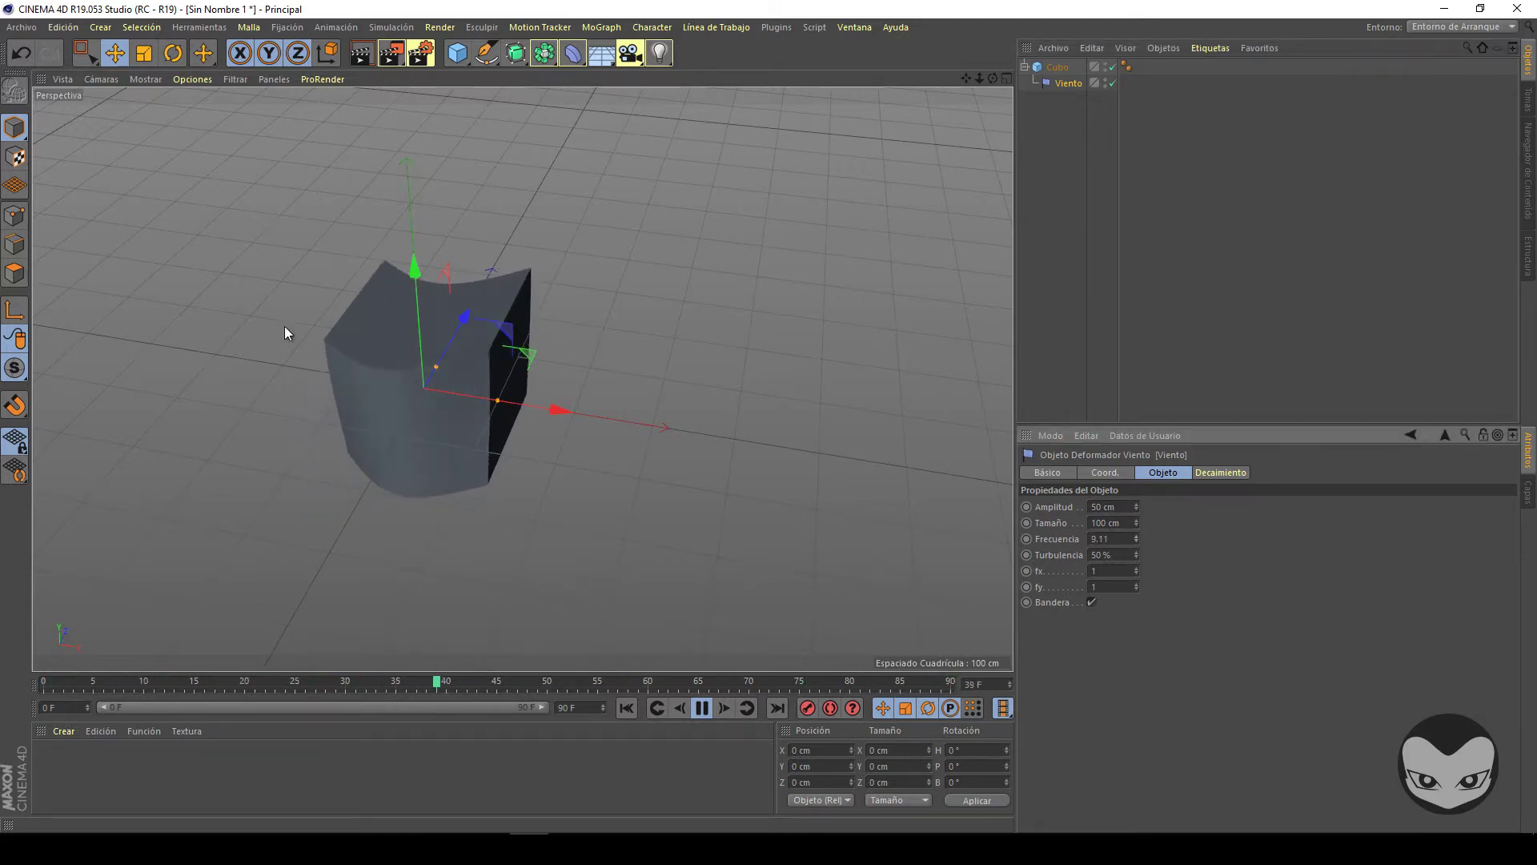
mouse_move(1135, 569)
mouse_down()
mouse_move(1135, 583)
mouse_move(1137, 544)
mouse_up()
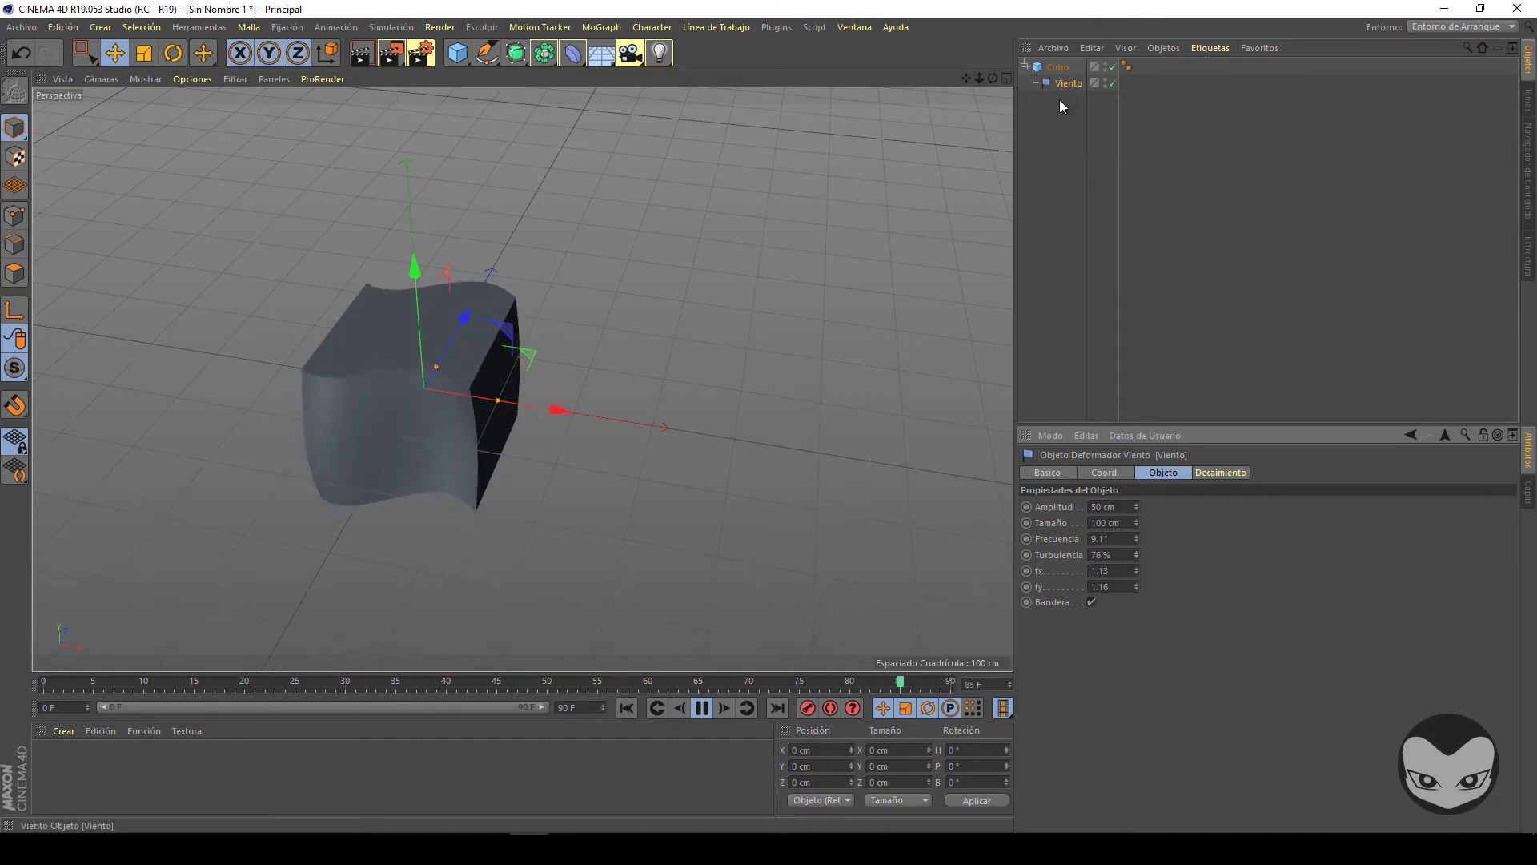
- Delete the Viento deformer and stop the animation playback
key(Delete)
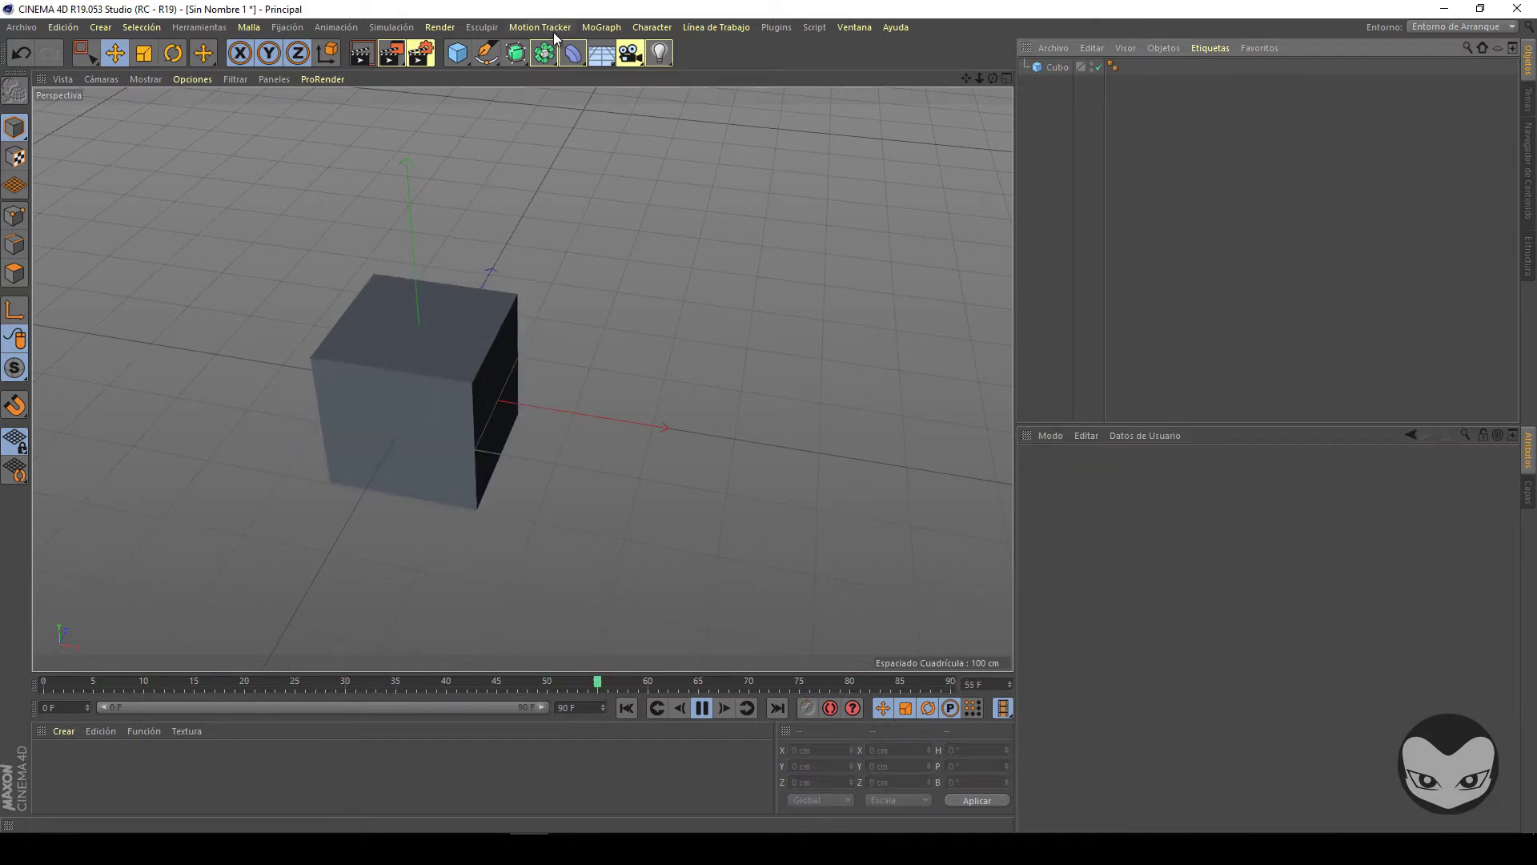
click(578, 62)
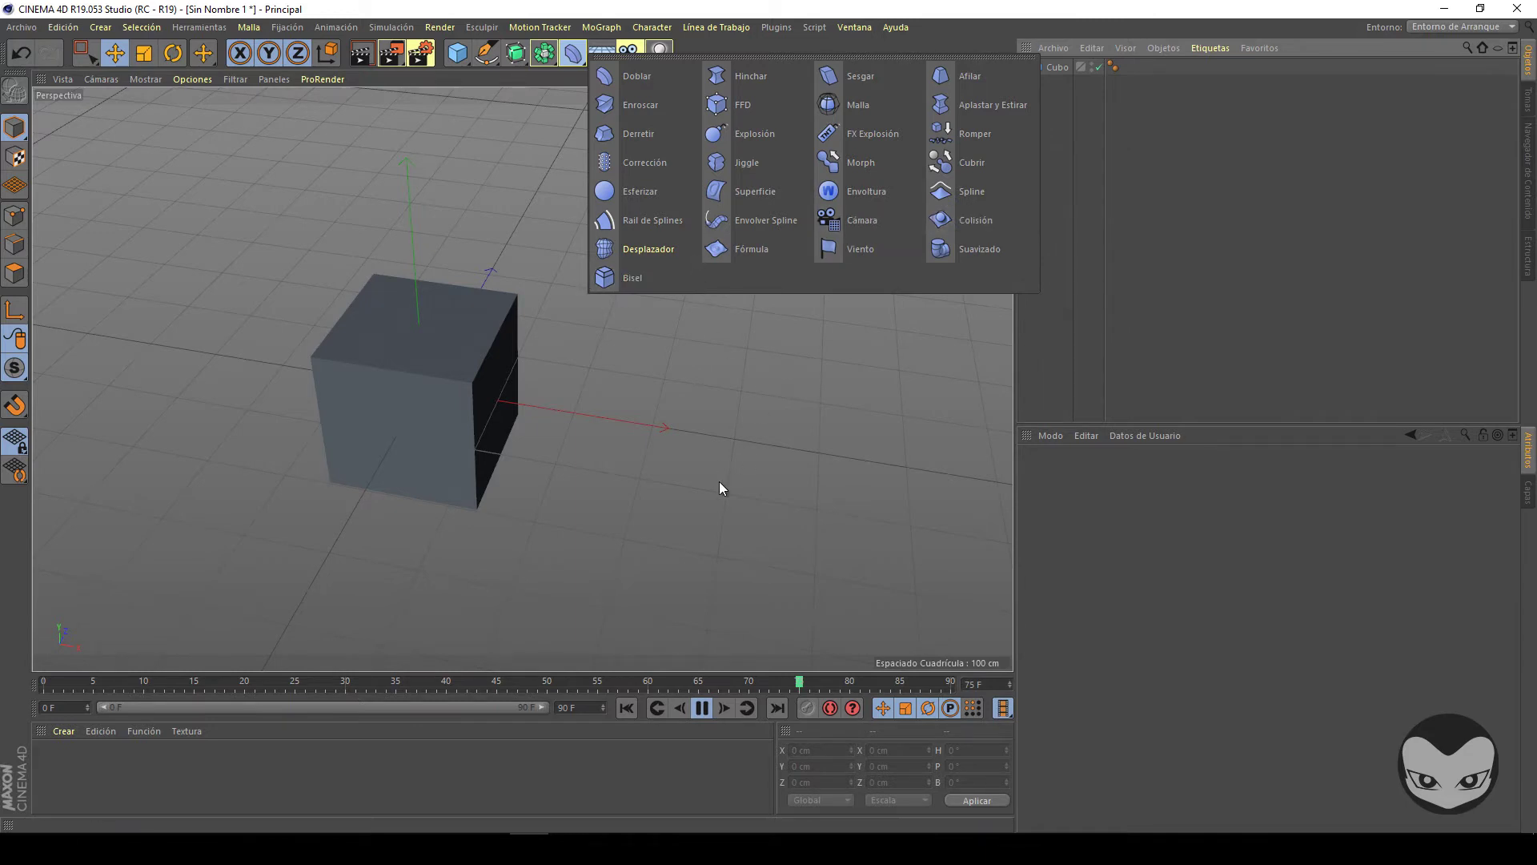
click(701, 708)
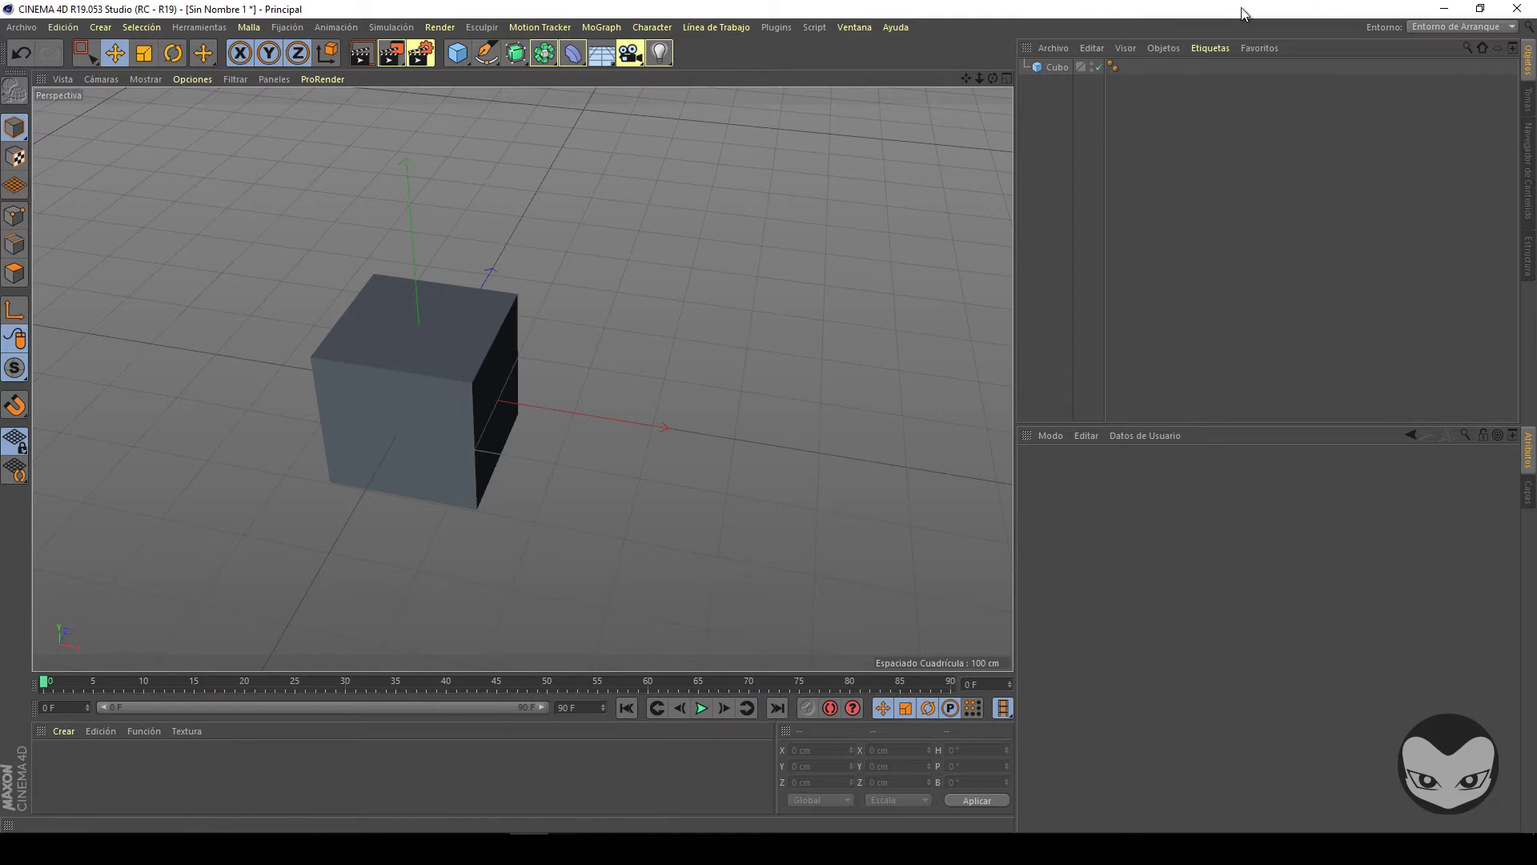
- Nest an Enroscar deformer under the cube, fit it to its parent and set its Ángulo to 256°
click(1053, 68)
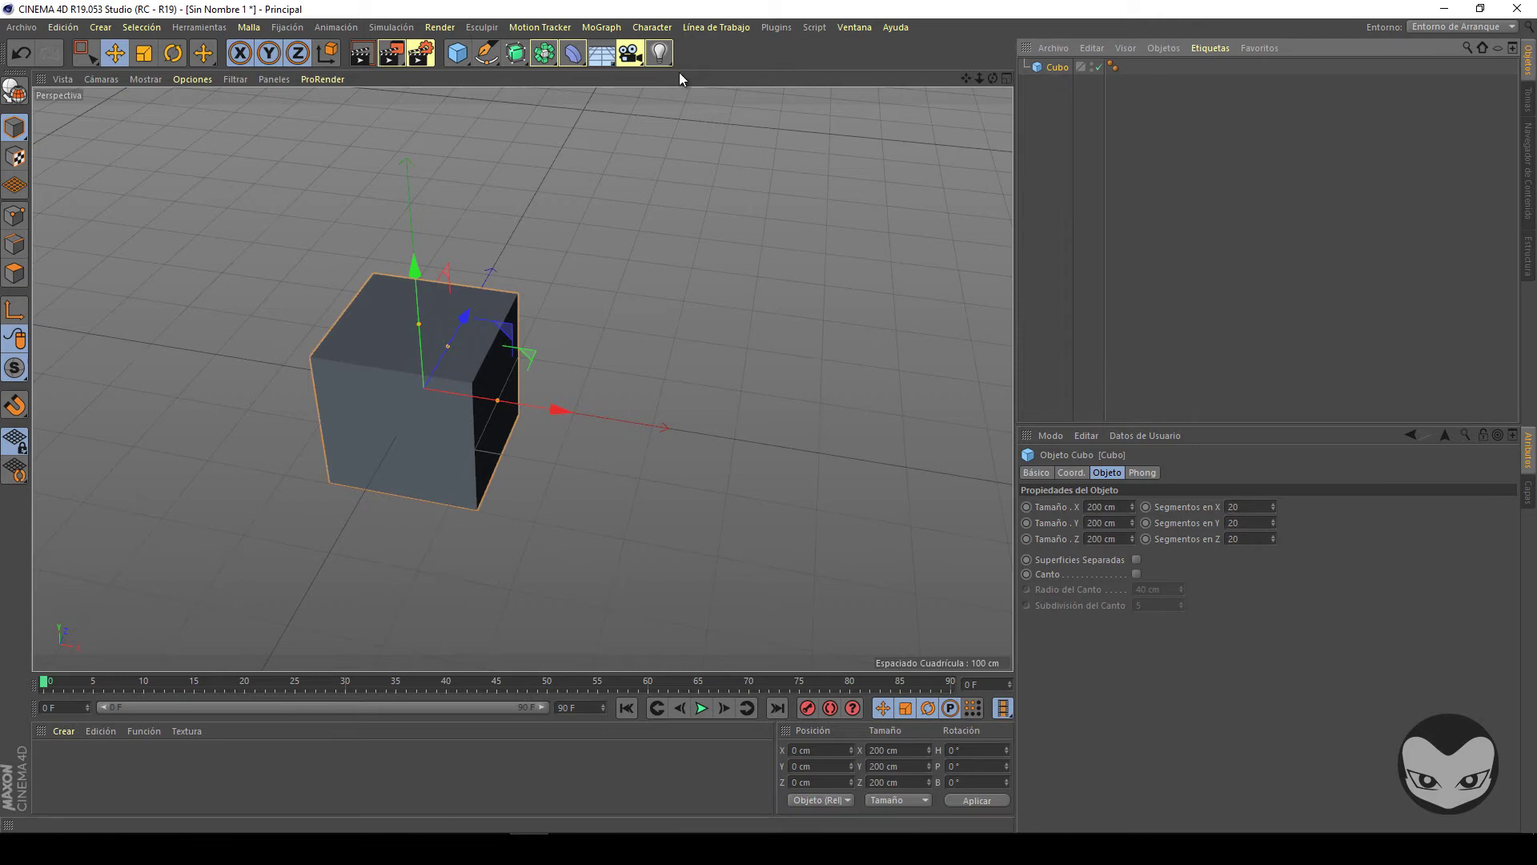
click(573, 53)
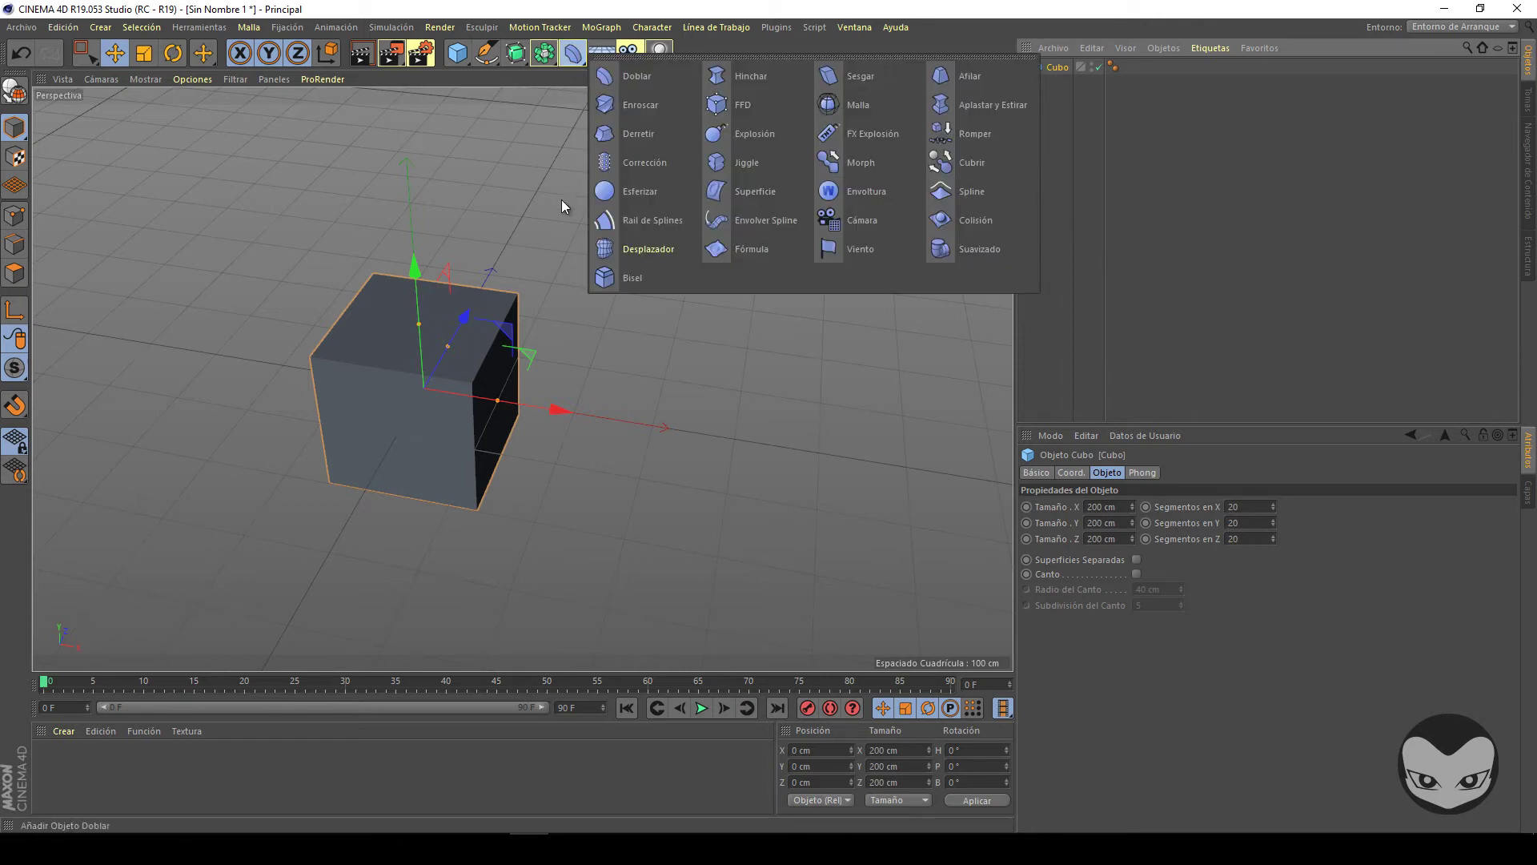
click(630, 105)
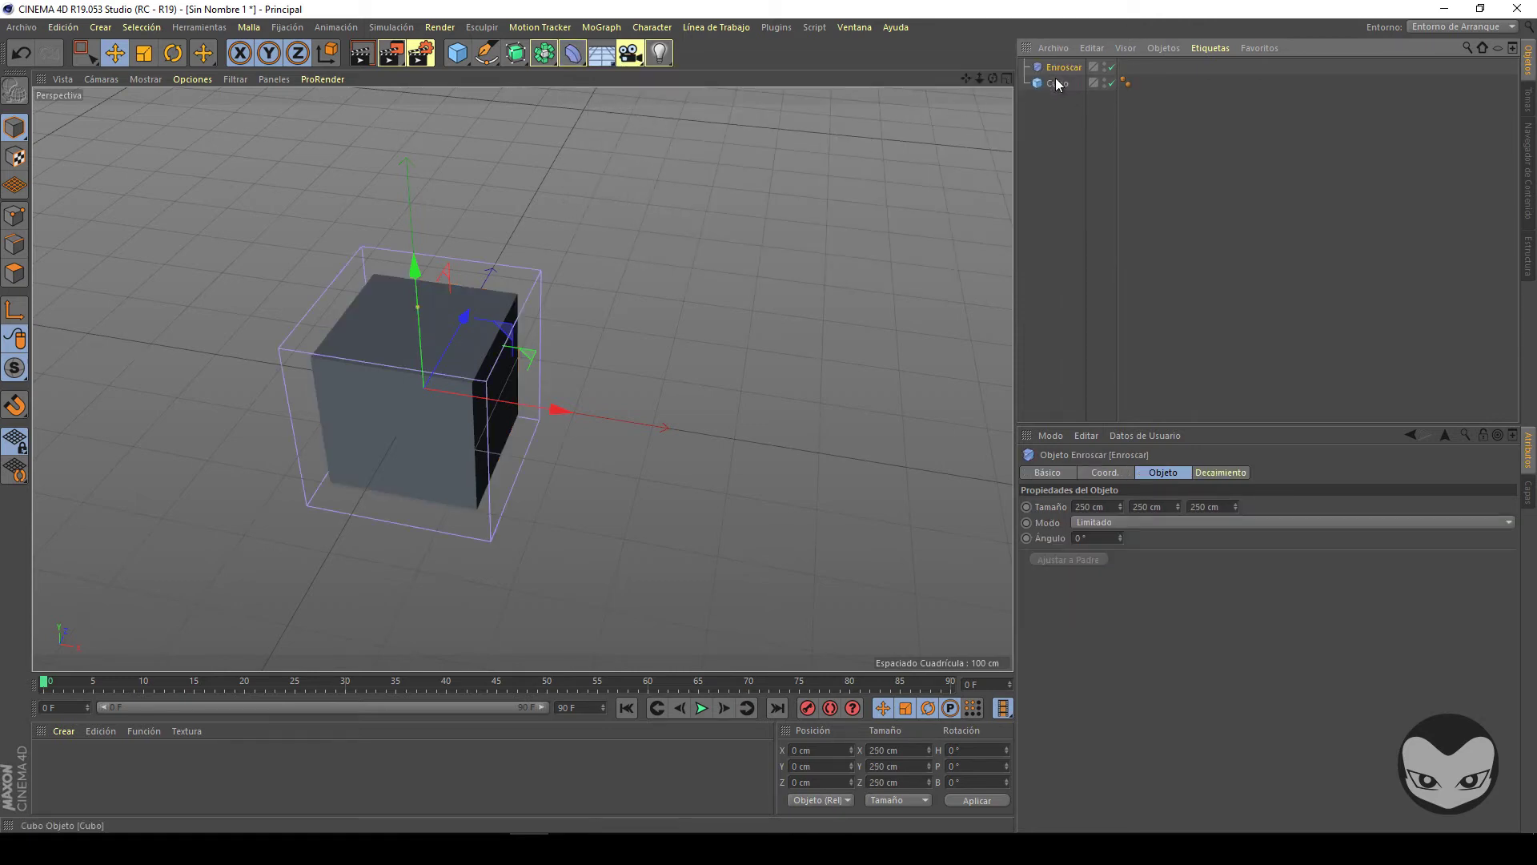
drag(1059, 79, 1061, 84)
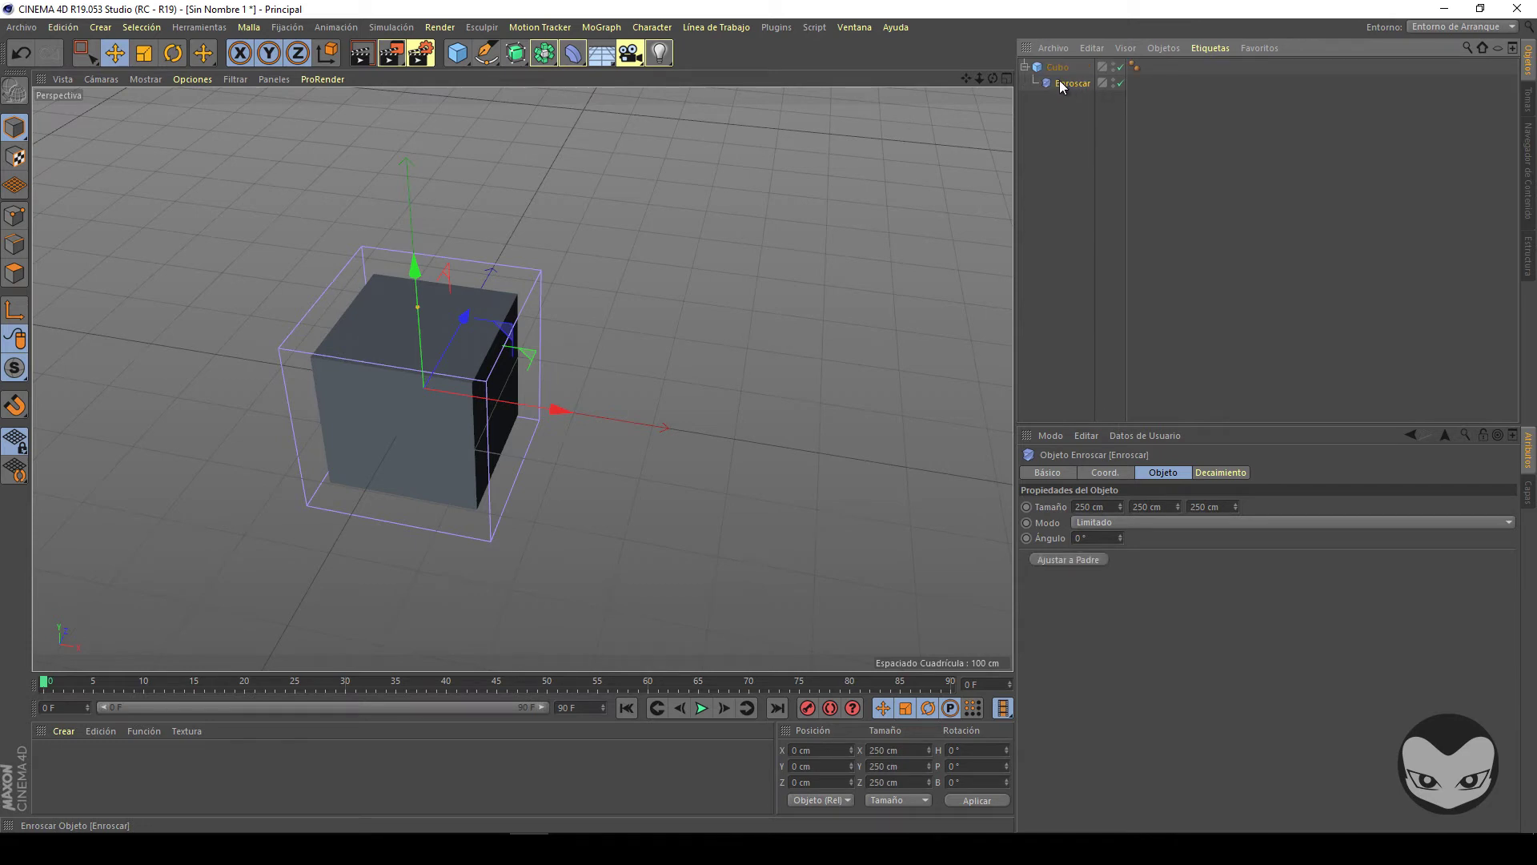
click(1070, 560)
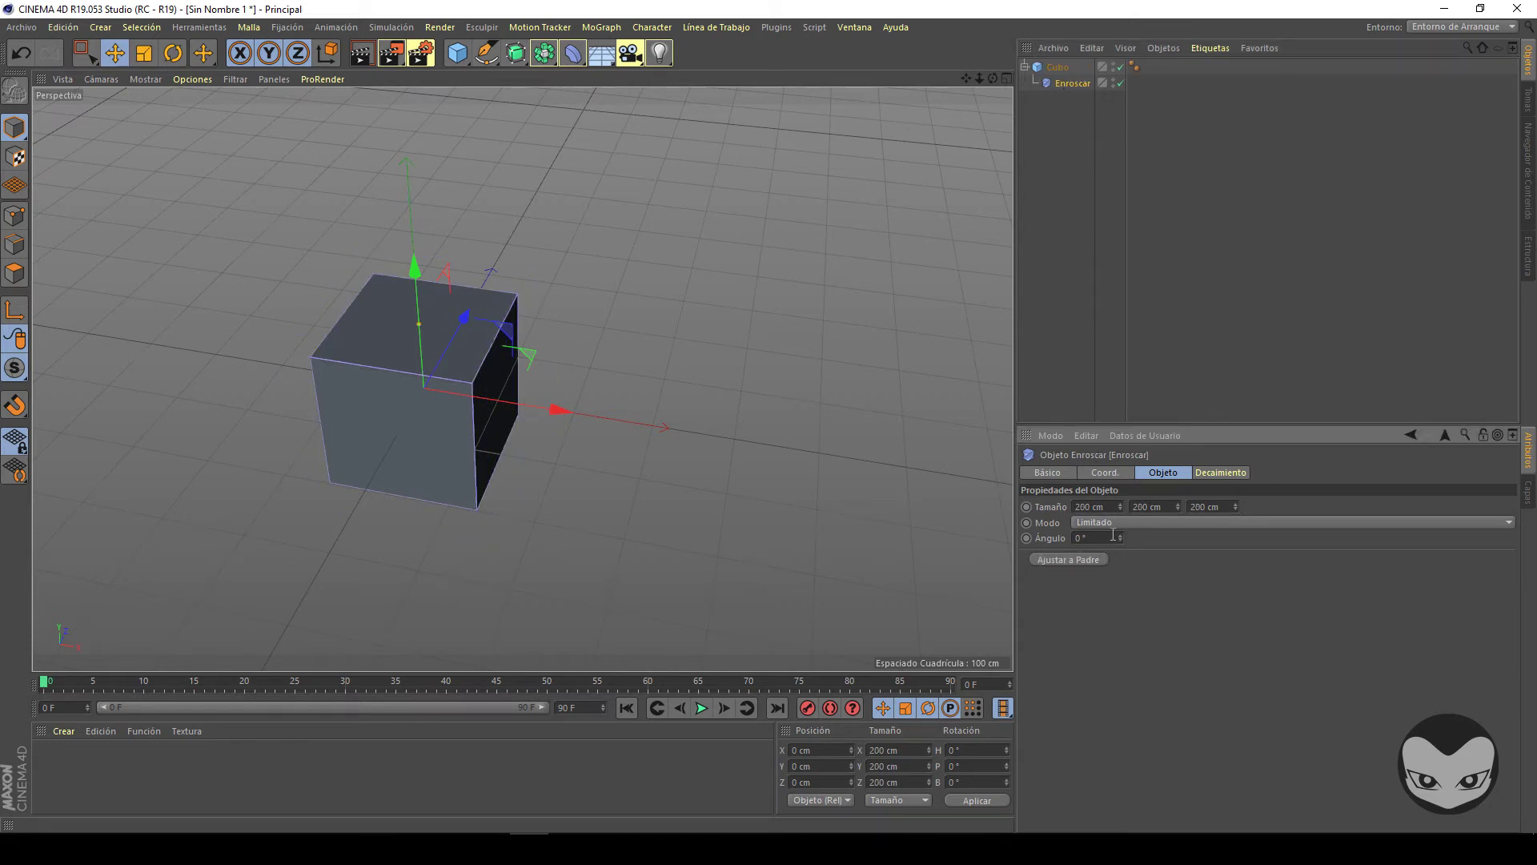
drag(1121, 539, 1120, 540)
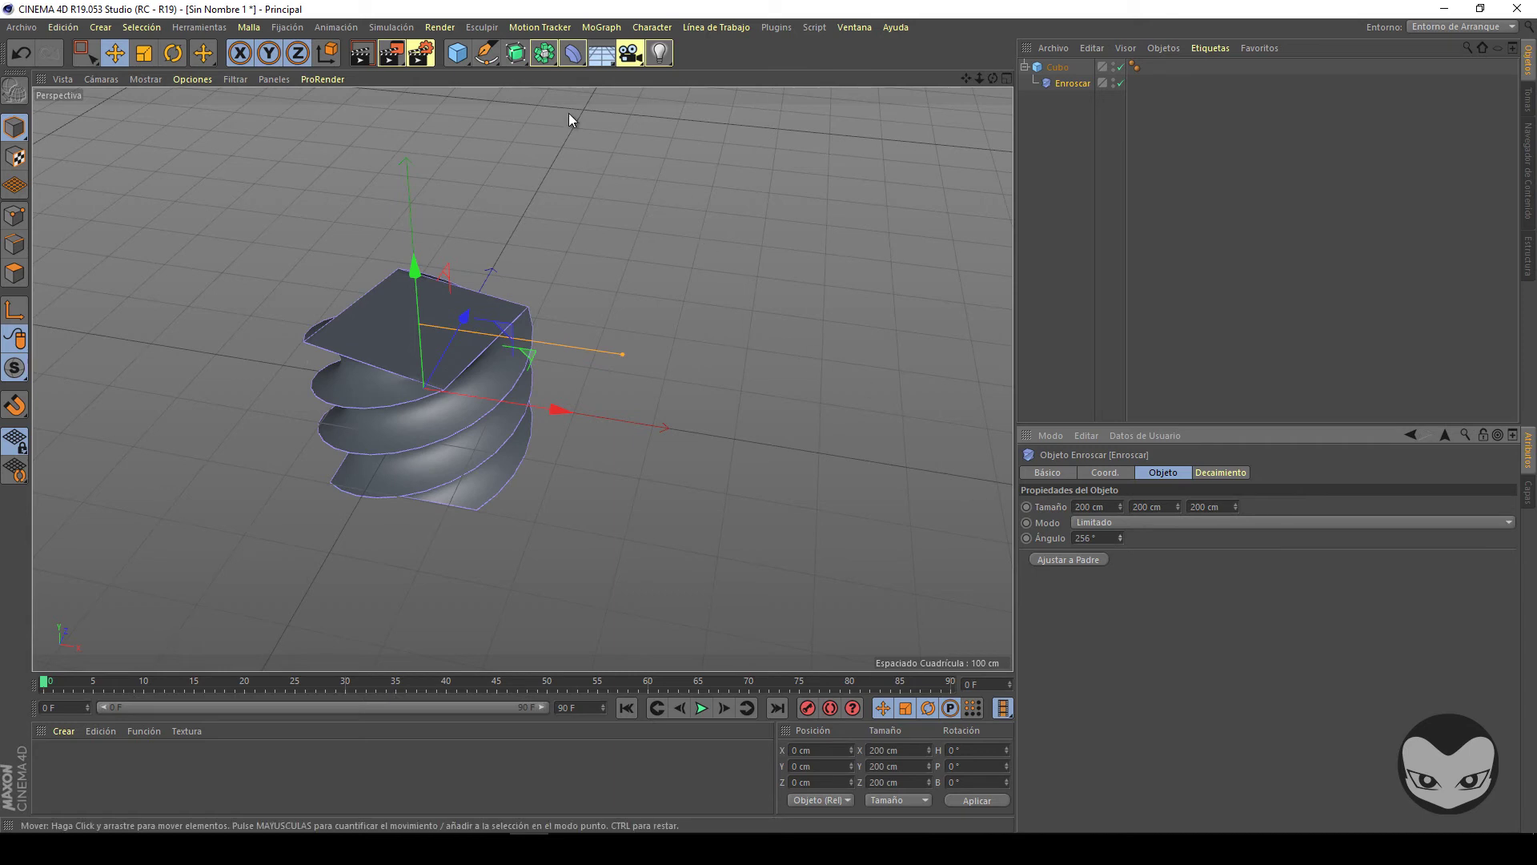
- Add a Doblar deformer under the cube, below Enroscar, and set its Fuerza to 157°
drag(577, 60, 618, 74)
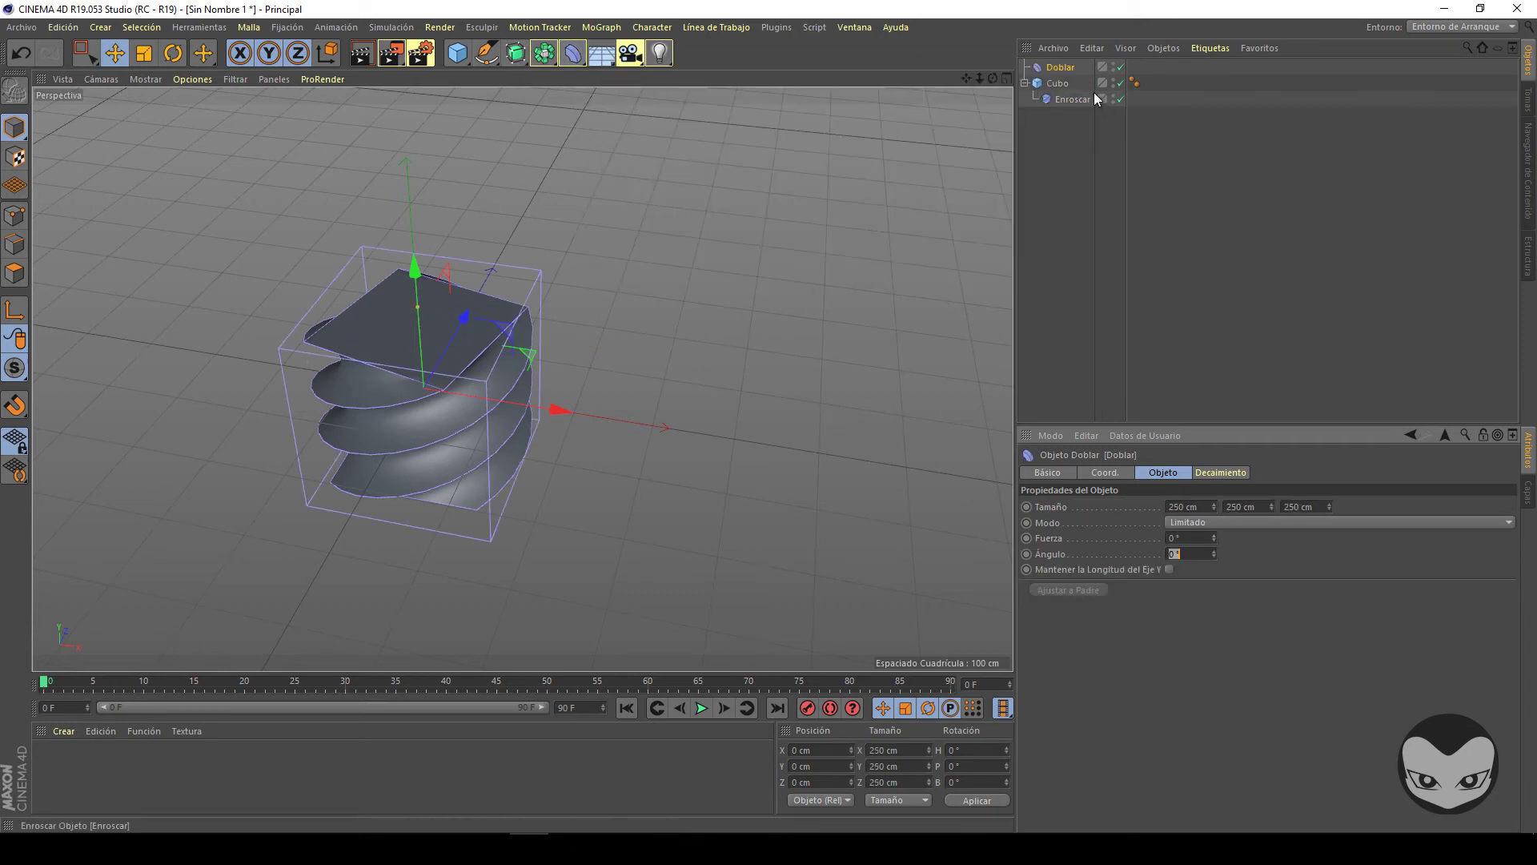
drag(1058, 64, 1063, 98)
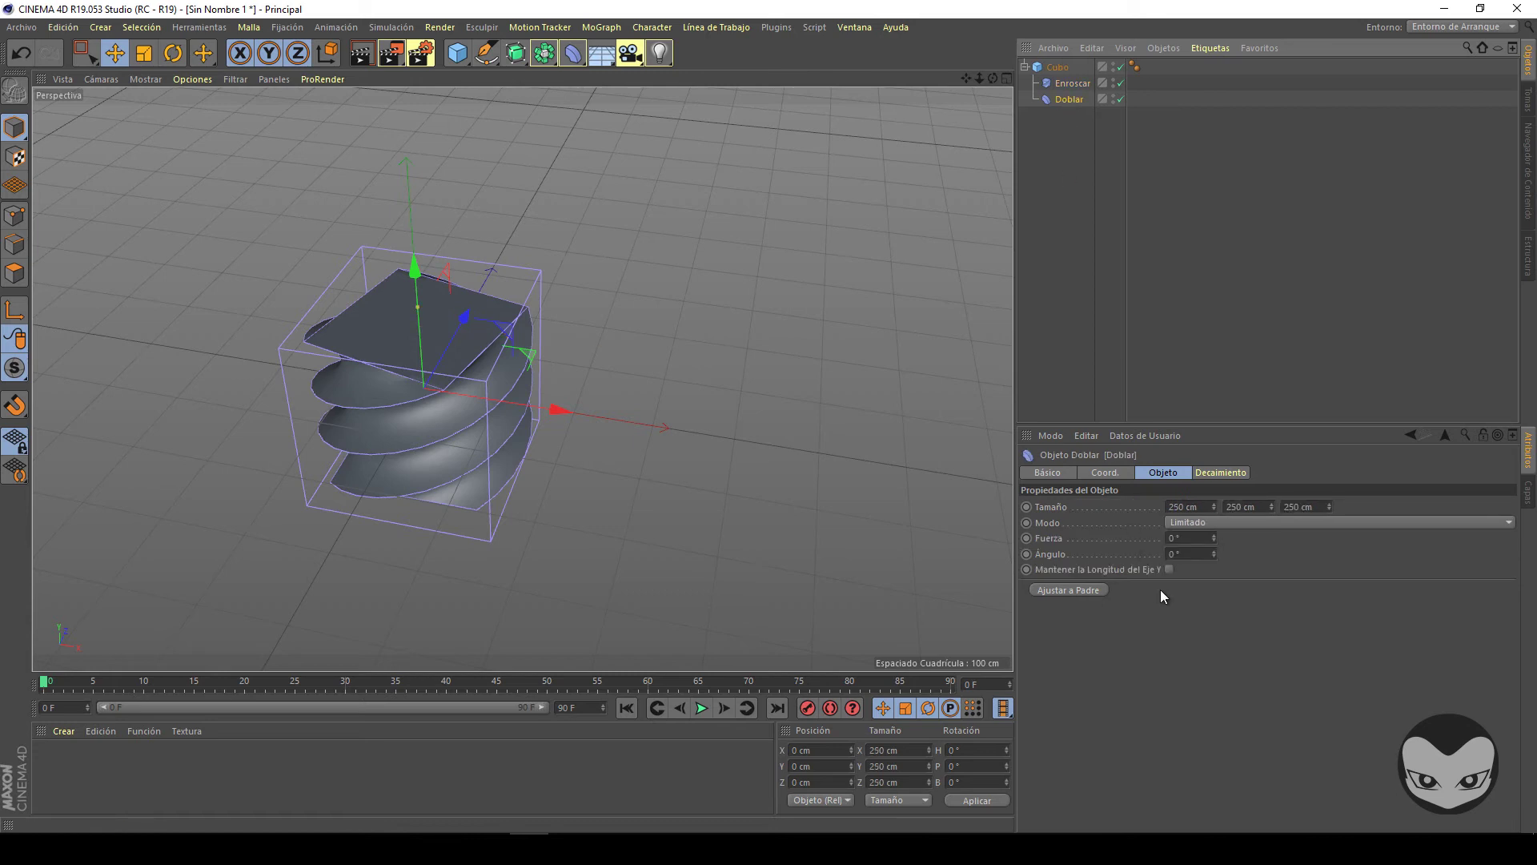
drag(1213, 531, 1210, 533)
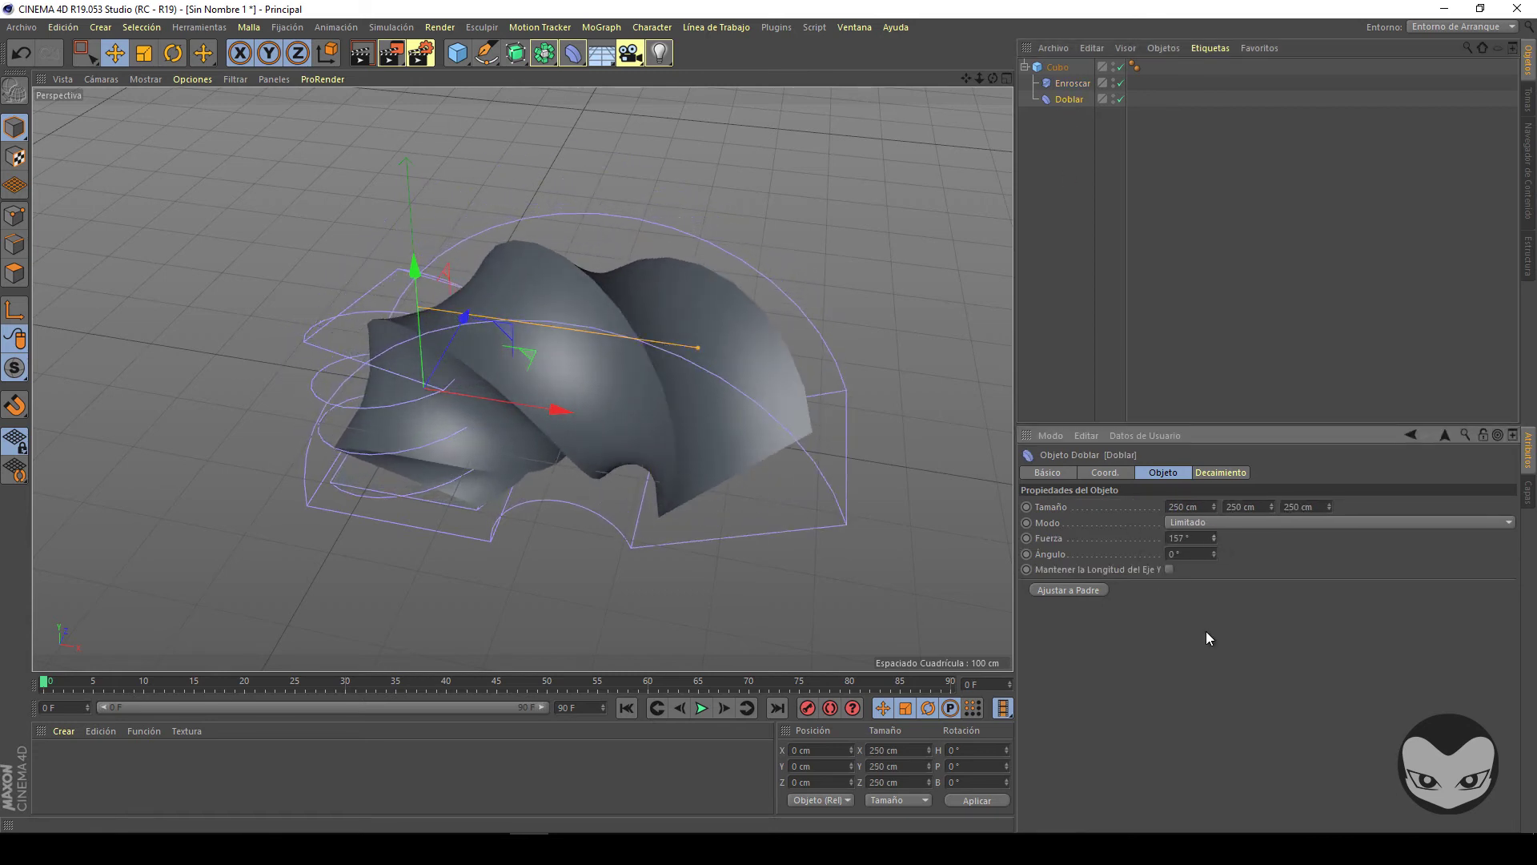
- Add an Afilar deformer under the cube above Enroscar, fitted to its parent, with Fuerza at 93 %
drag(573, 53, 960, 77)
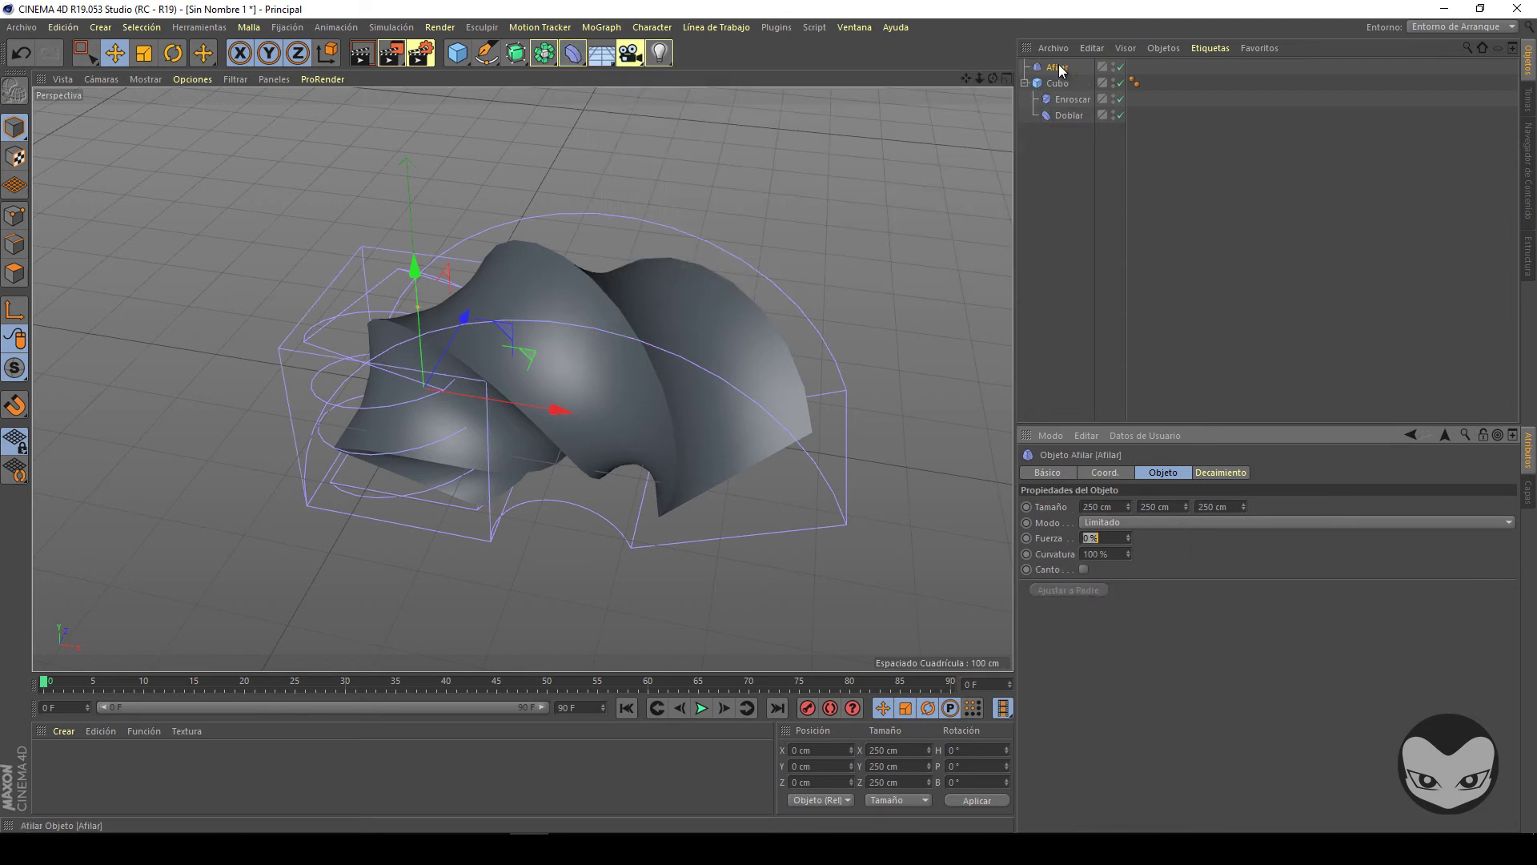
drag(1058, 99, 1059, 92)
click(1097, 591)
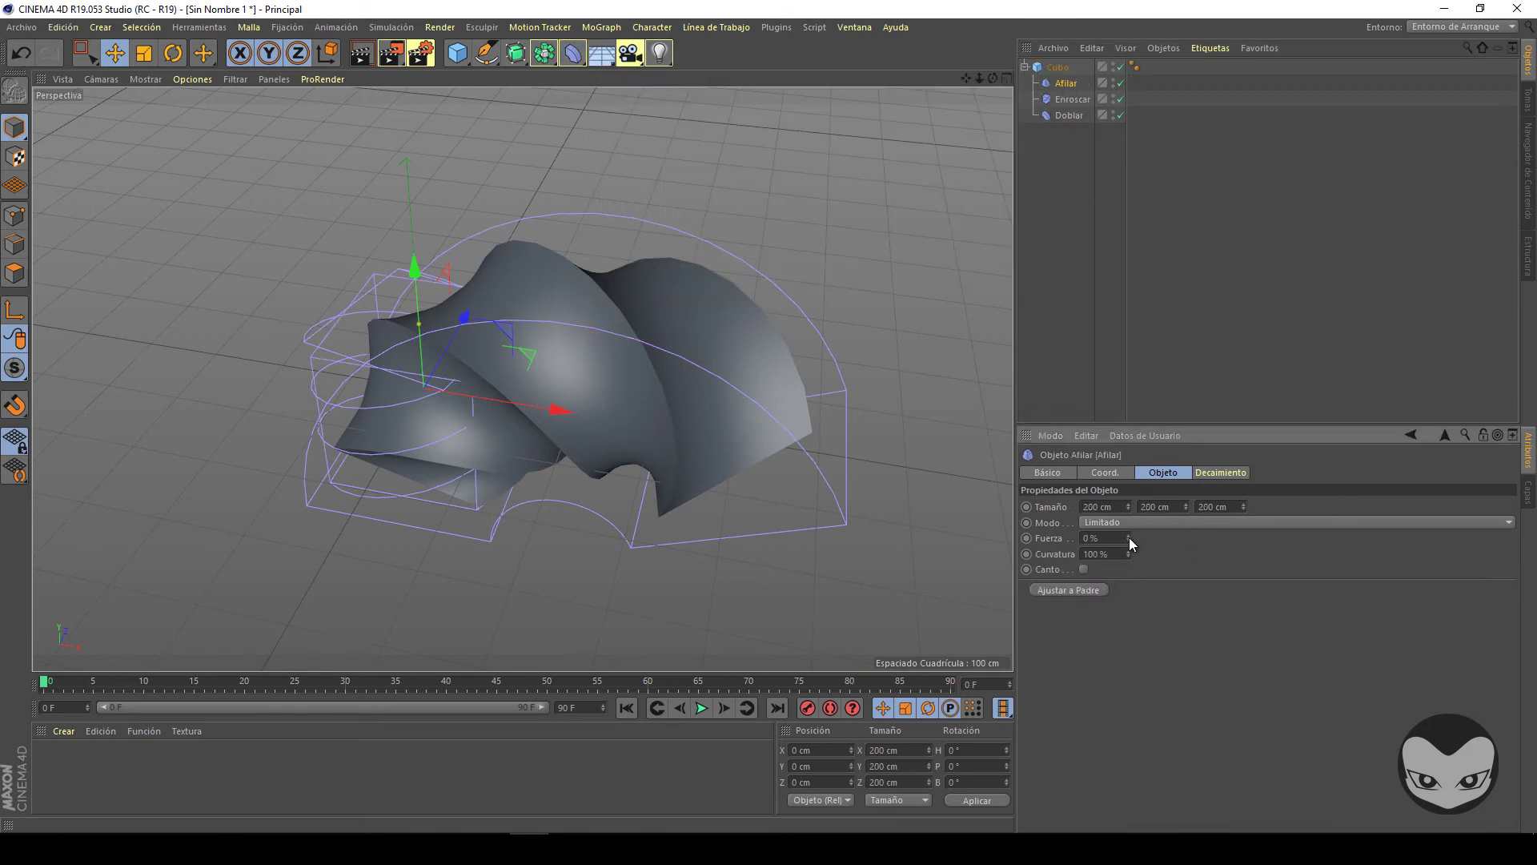
drag(1129, 538, 1129, 538)
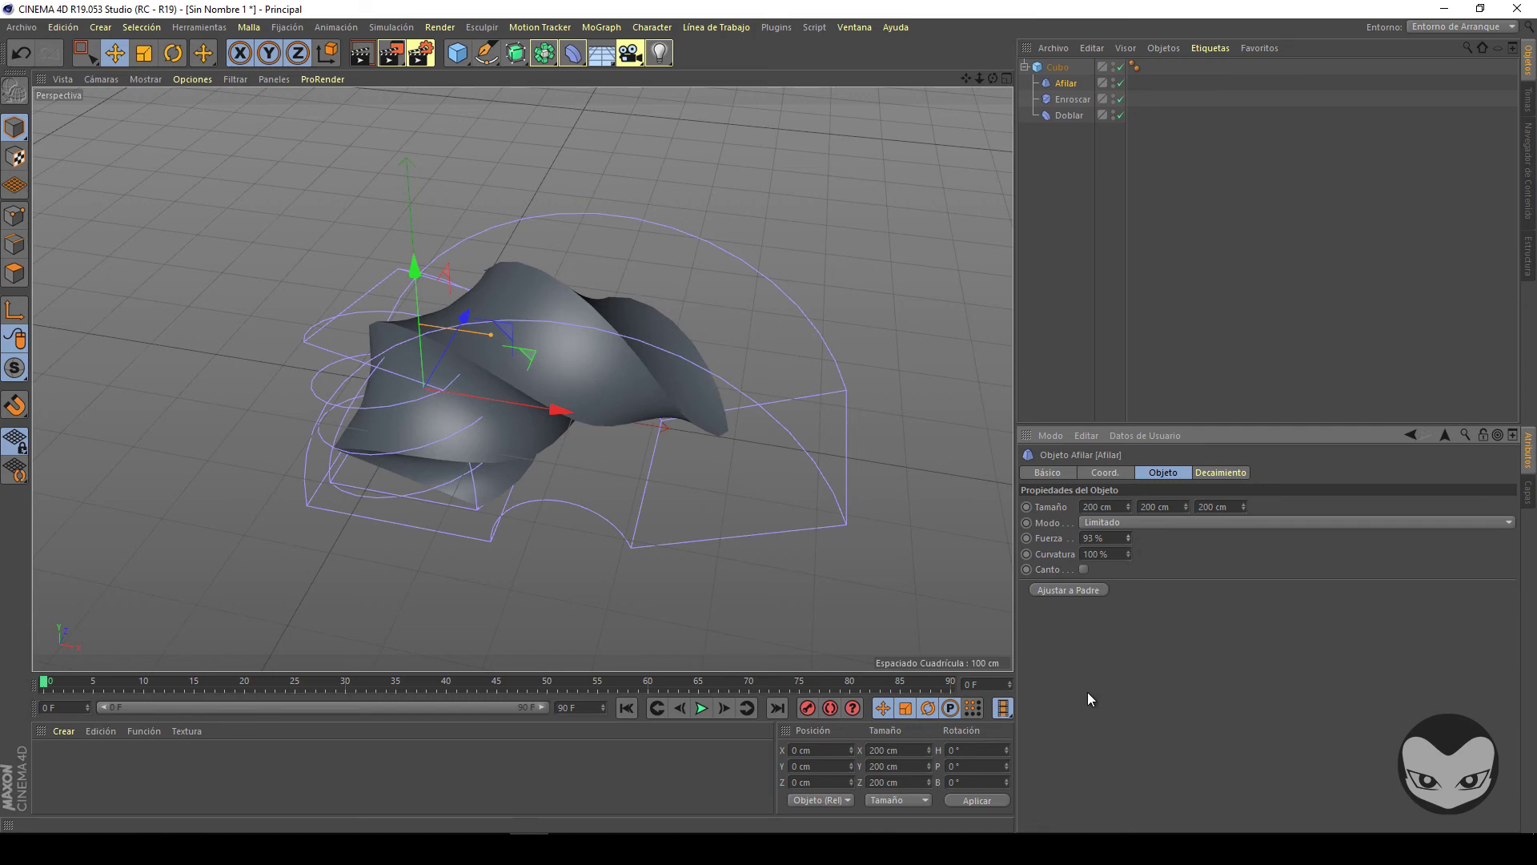
drag(993, 83, 954, 84)
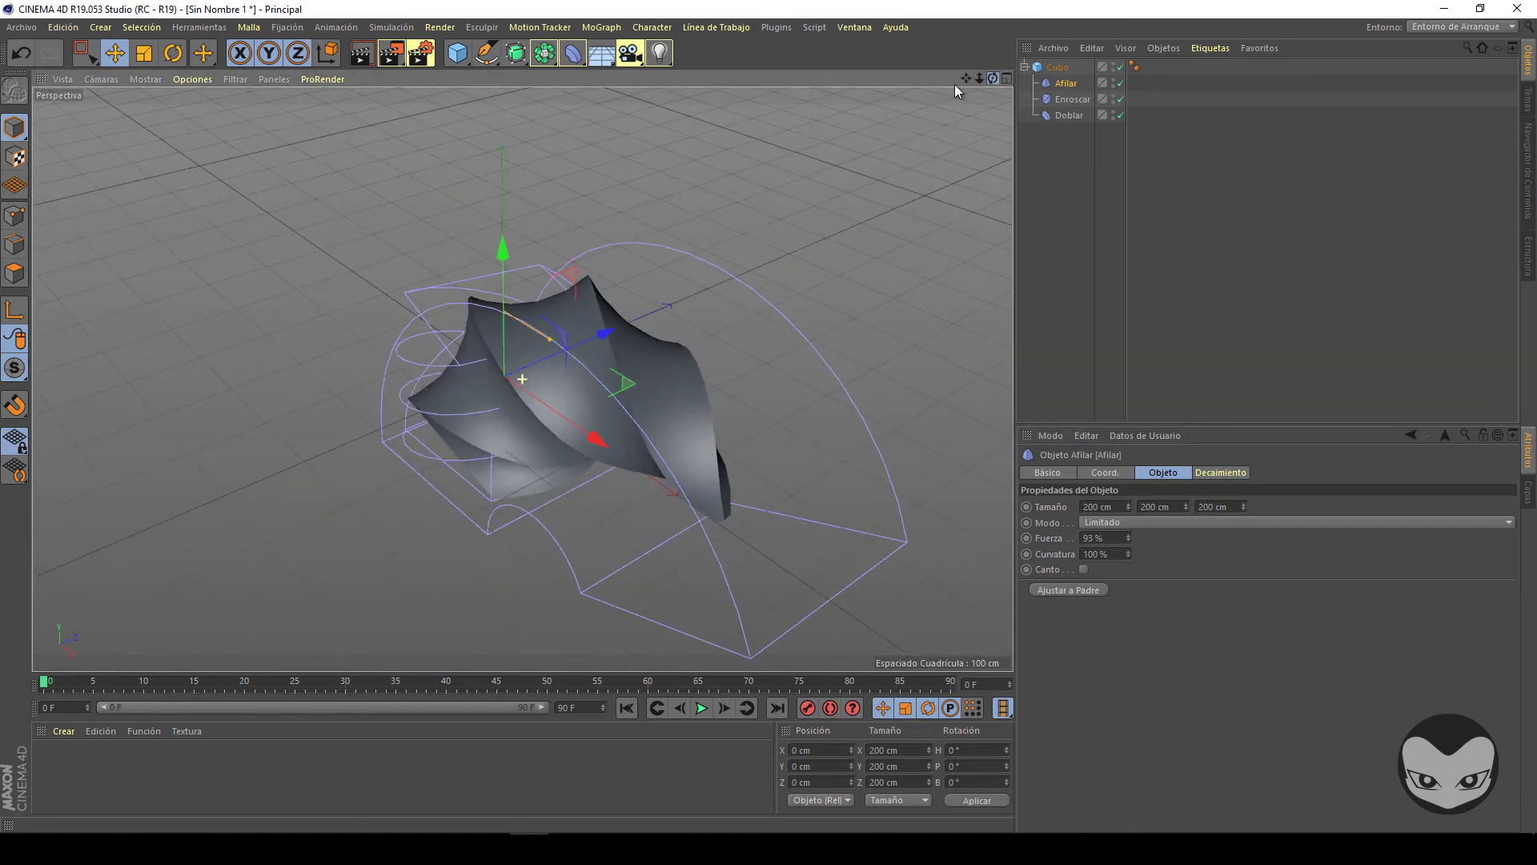